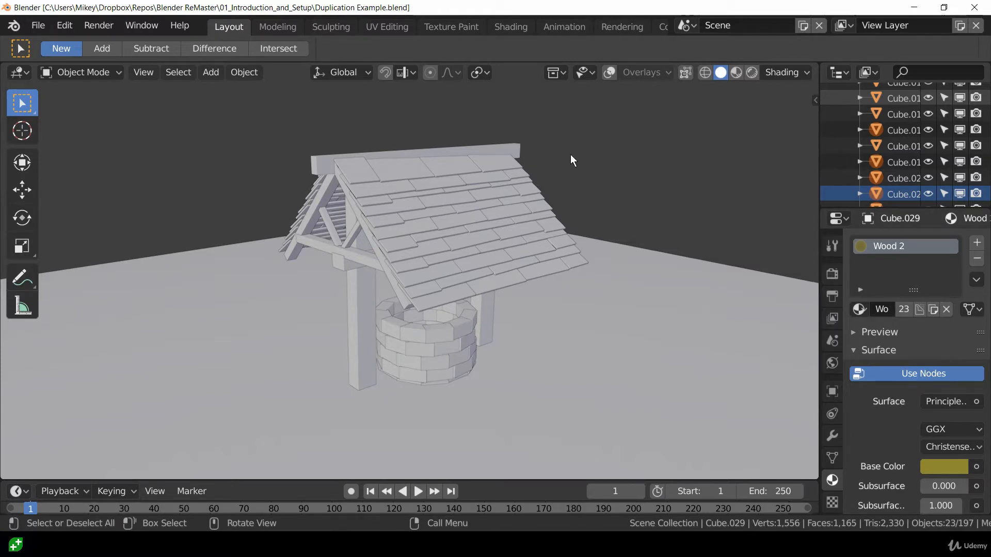
Inspect the well model from its other side and preview its materials in the viewport.
{"action": "mouse_move", "coordinate": [619, 186]}
{"action": "middle_mouse_down"}
{"action": "mouse_move", "coordinate": [548, 182]}
{"action": "mouse_move", "coordinate": [505, 165]}
{"action": "middle_mouse_up"}
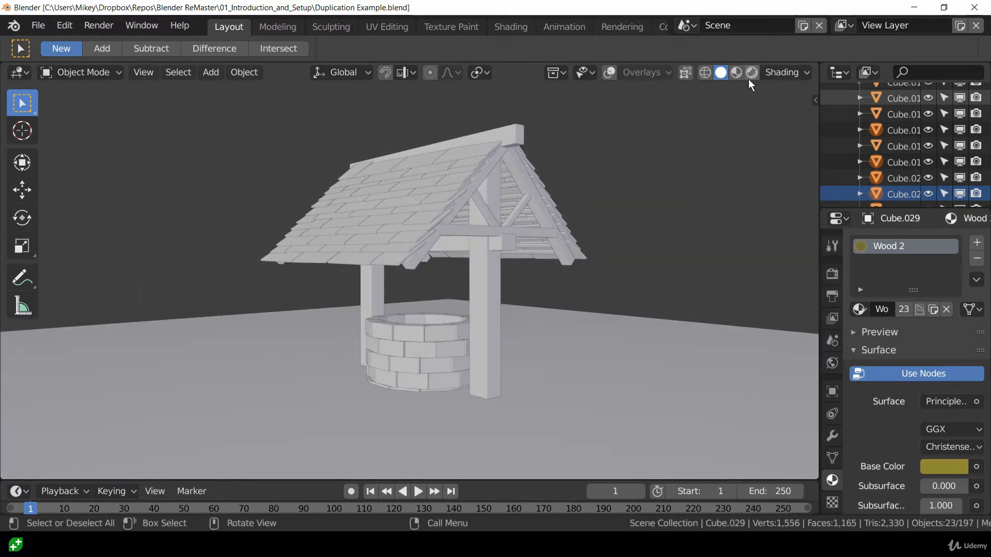
{"action": "left_click", "coordinate": [737, 72]}
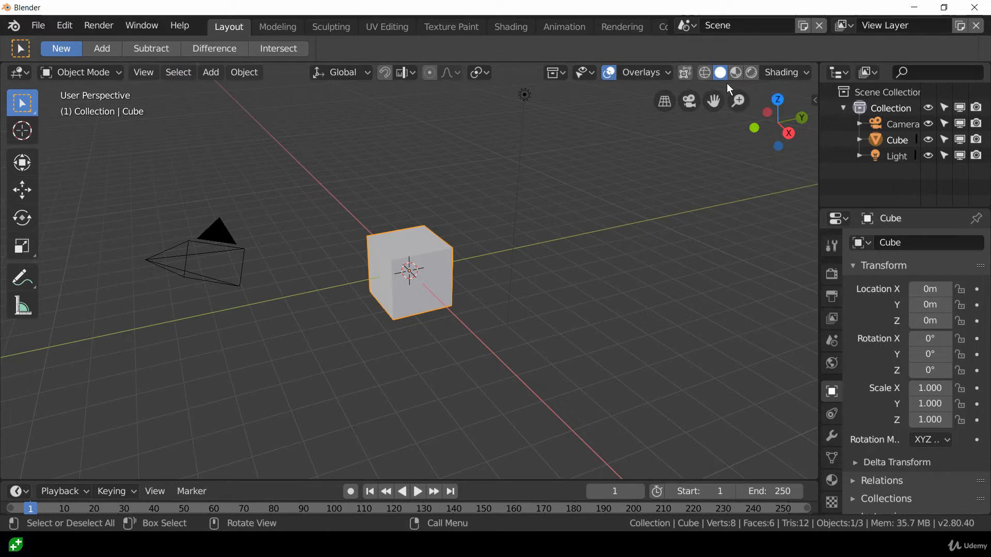
Compare the cube in wireframe, solid and rendered viewport shading, ending in the material preview shading mode.
{"action": "left_click", "coordinate": [705, 73]}
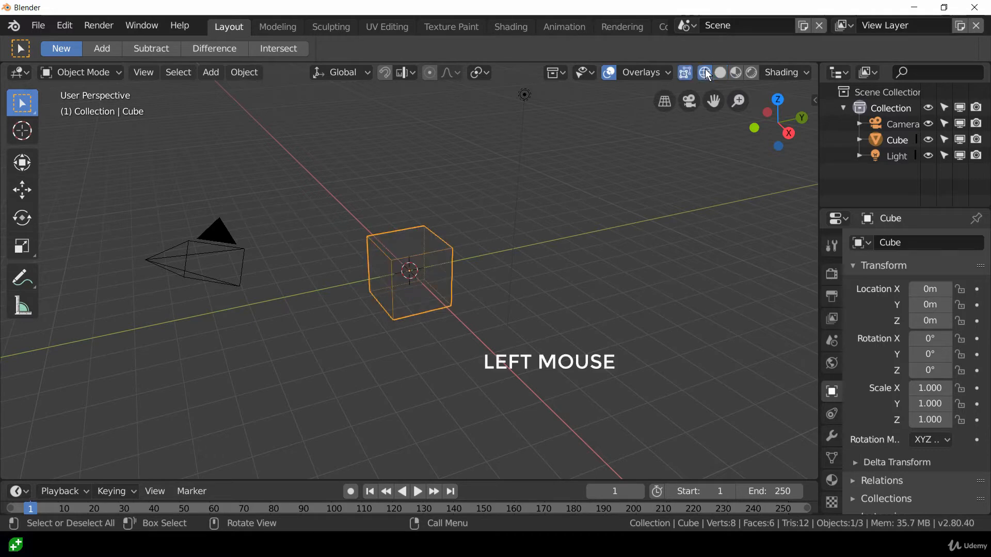
{"action": "left_click", "coordinate": [721, 72]}
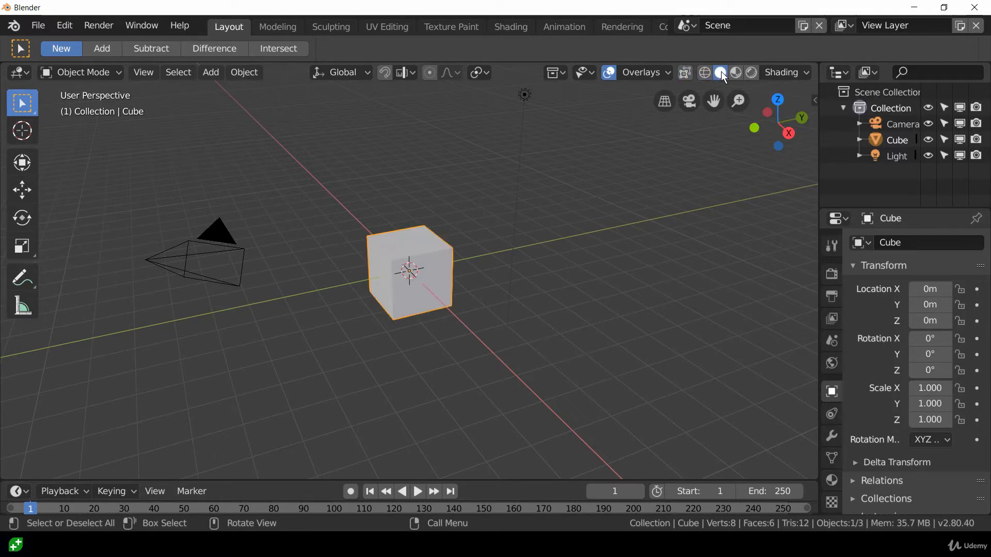
{"action": "left_click", "coordinate": [735, 78]}
{"action": "left_click", "coordinate": [752, 76]}
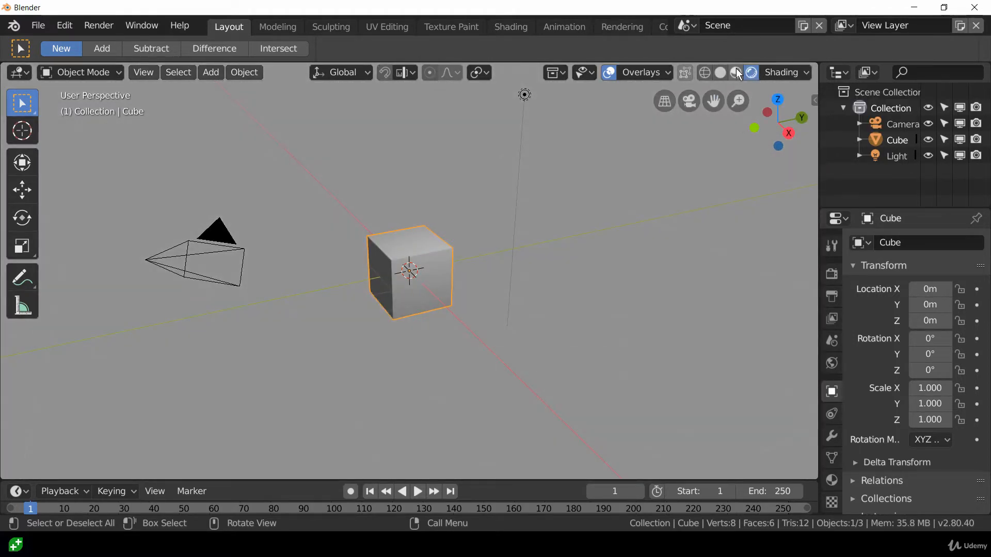
{"action": "left_click", "coordinate": [737, 74]}
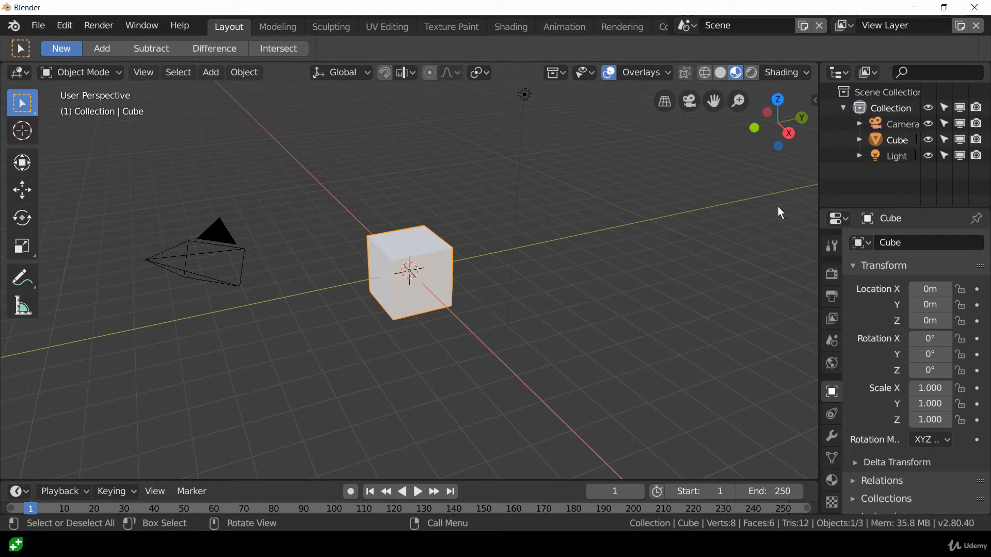
Widen the Outliner and Properties editors and raise their shared border so the Properties editor is taller.
{"action": "left_click_drag", "start_coordinate": [819, 216], "coordinate": [735, 222]}
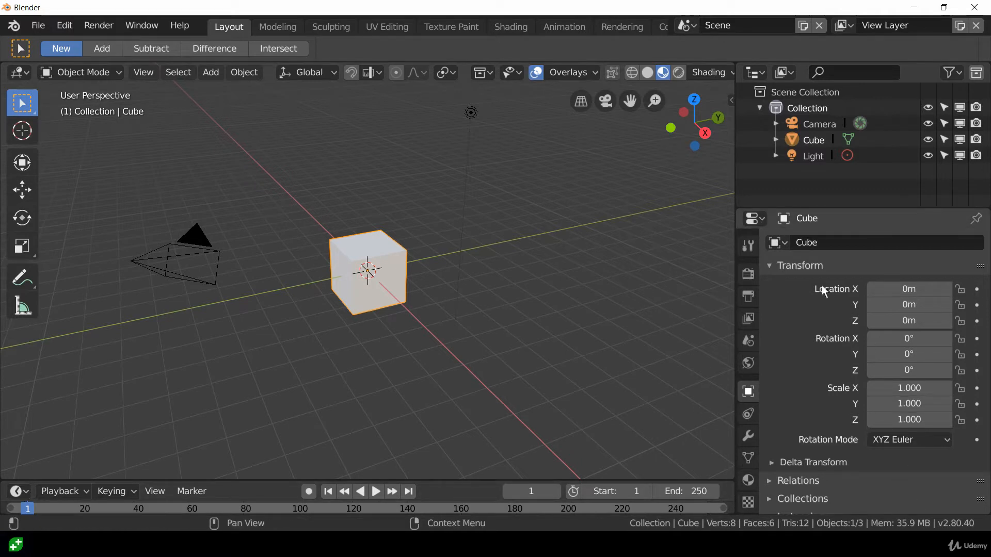
{"action": "left_click", "coordinate": [871, 213]}
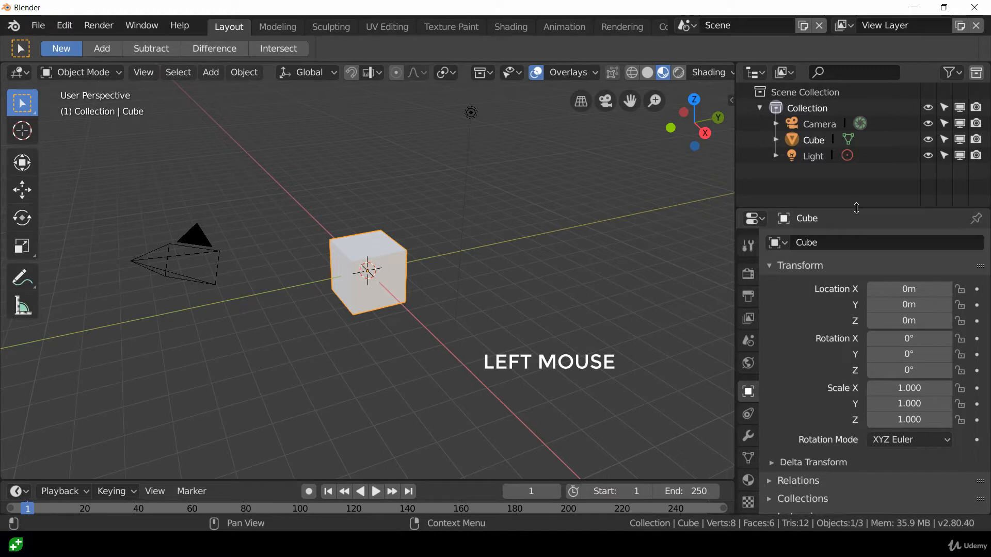
{"action": "left_click_drag", "start_coordinate": [855, 214], "coordinate": [833, 329]}
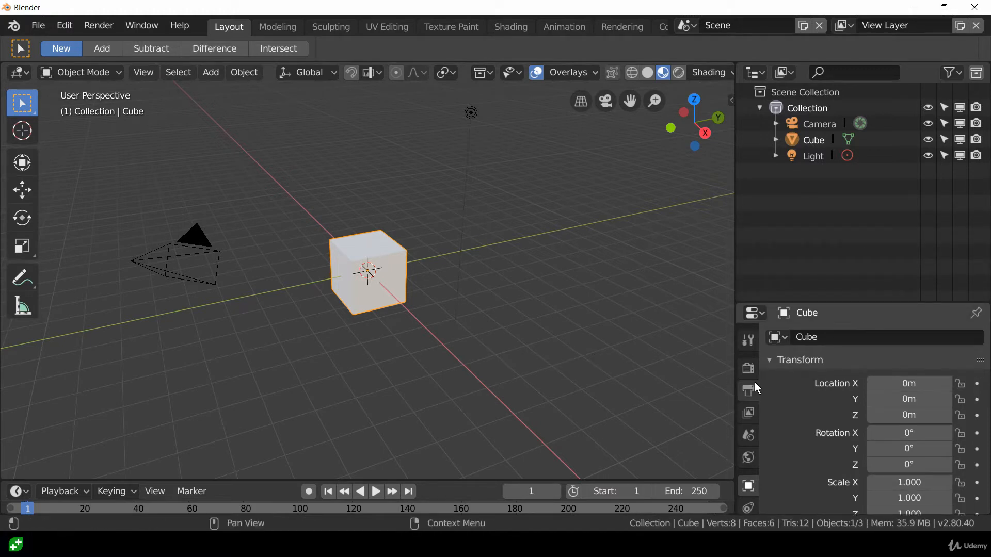
{"action": "scroll", "coordinate": [754, 387], "scroll_direction": "down", "scroll_amount": 1}
{"action": "scroll", "coordinate": [754, 387], "scroll_direction": "up", "scroll_amount": 1}
{"action": "scroll", "coordinate": [754, 387], "scroll_direction": "down", "scroll_amount": 1}
{"action": "scroll", "coordinate": [754, 387], "scroll_direction": "up", "scroll_amount": 1}
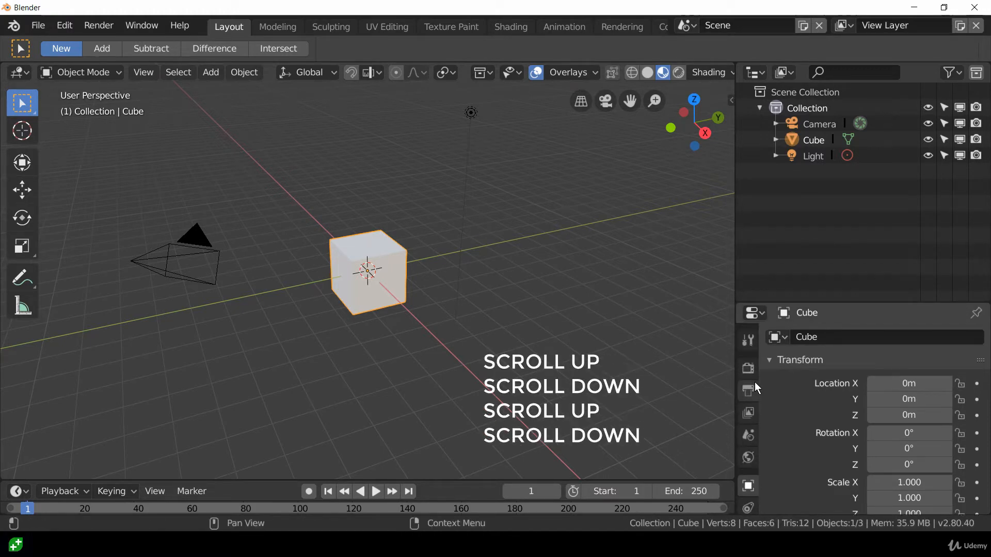
{"action": "scroll", "coordinate": [754, 386], "scroll_direction": "down", "scroll_amount": 1}
{"action": "scroll", "coordinate": [755, 386], "scroll_direction": "up", "scroll_amount": 1}
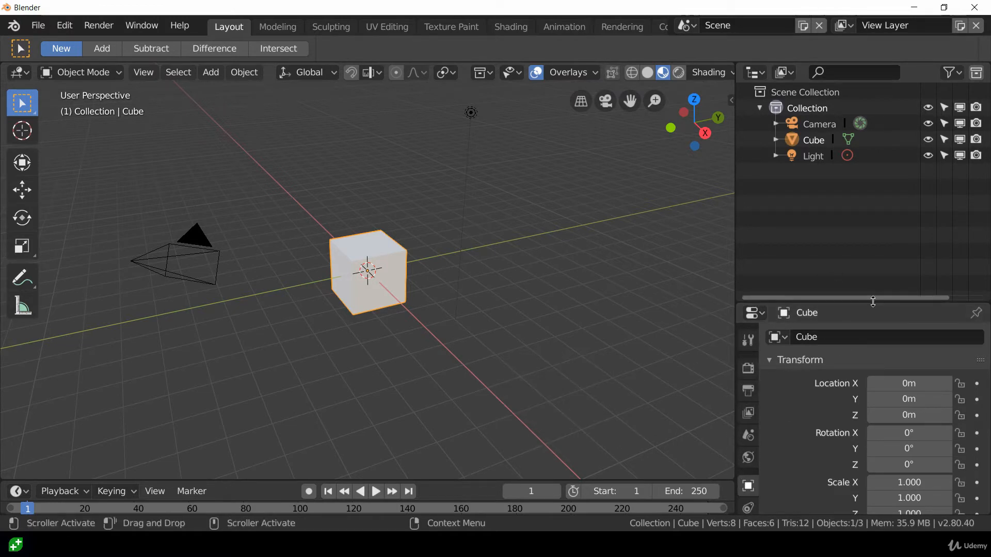
{"action": "left_click_drag", "start_coordinate": [873, 302], "coordinate": [877, 174]}
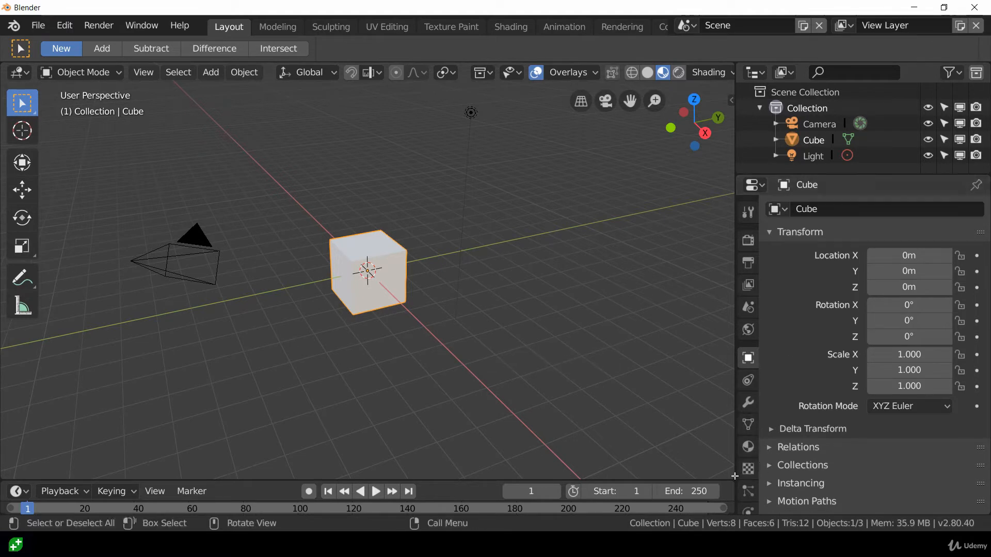
Show the cube's material settings and rename its material to Red.
{"action": "left_click", "coordinate": [750, 455]}
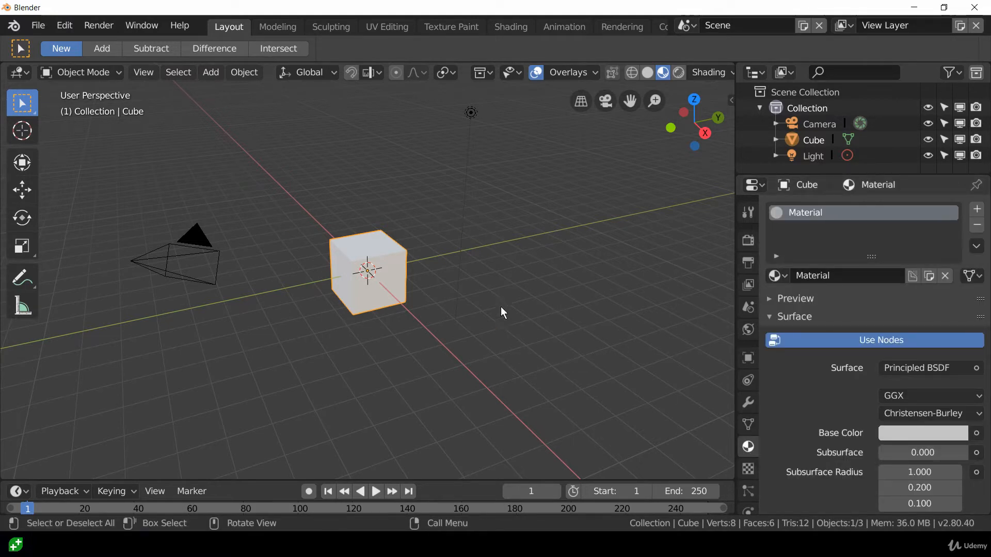
{"action": "double_click", "coordinate": [807, 214]}
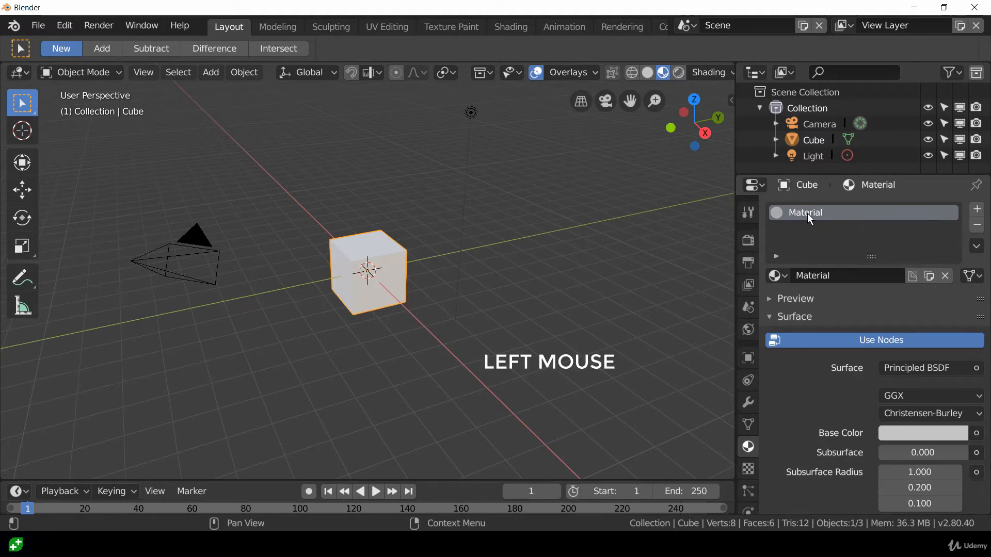
{"action": "left_click", "coordinate": [792, 241]}
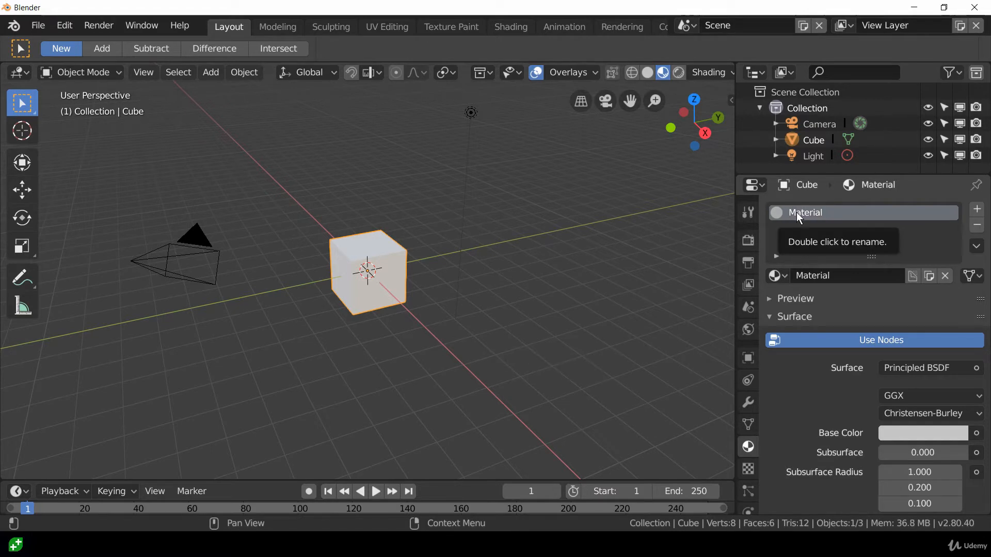
{"action": "double_click", "coordinate": [844, 277]}
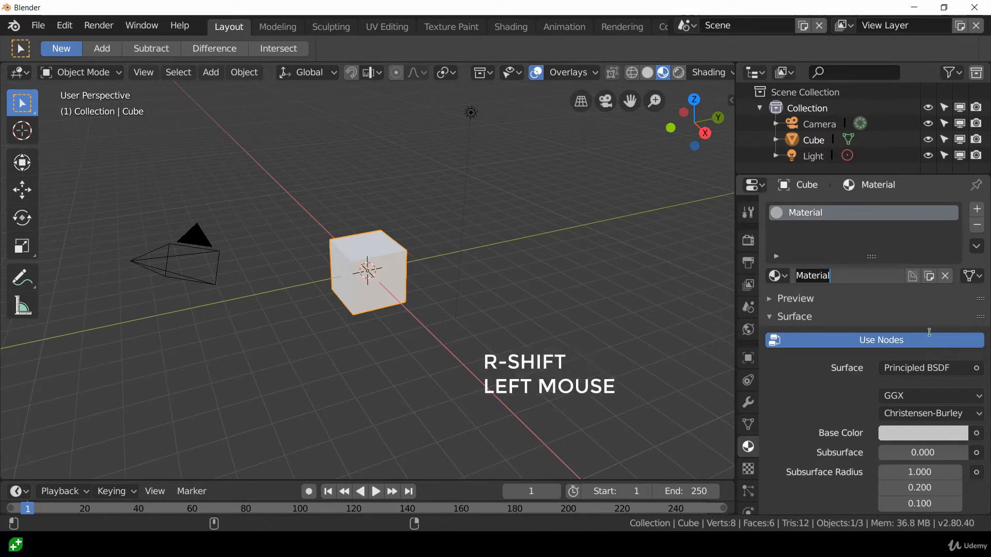
{"action": "type", "text": "Red"}
{"action": "key", "text": "Return"}
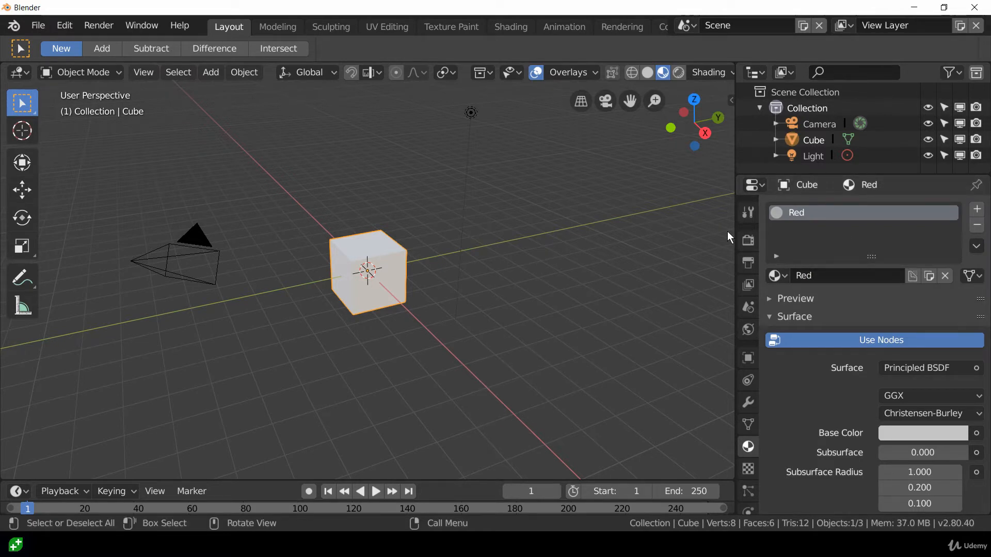
Check the list of existing materials and turn Use Nodes off and back on for the Red material.
{"action": "left_click", "coordinate": [785, 279]}
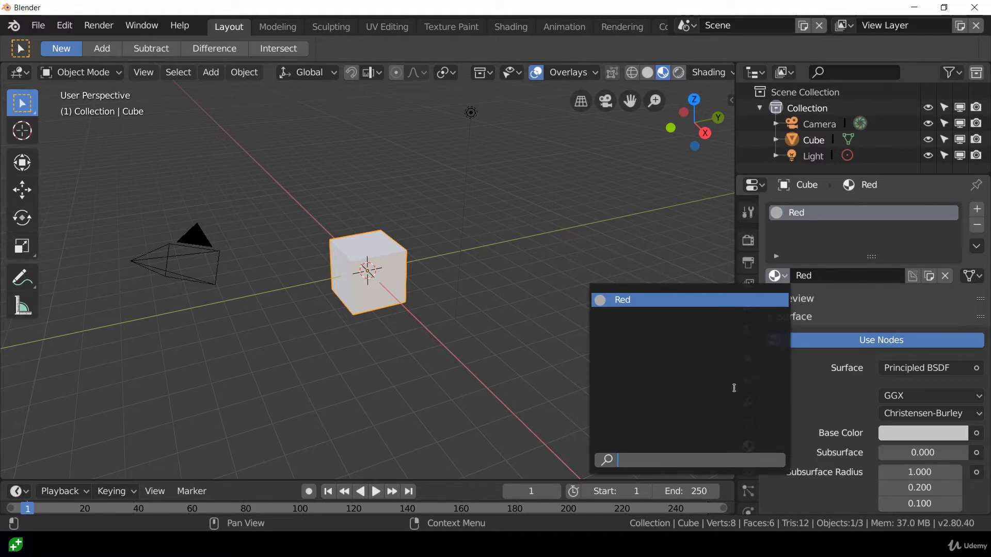
{"action": "left_click", "coordinate": [908, 301]}
{"action": "scroll", "coordinate": [908, 302], "scroll_direction": "down", "scroll_amount": 5}
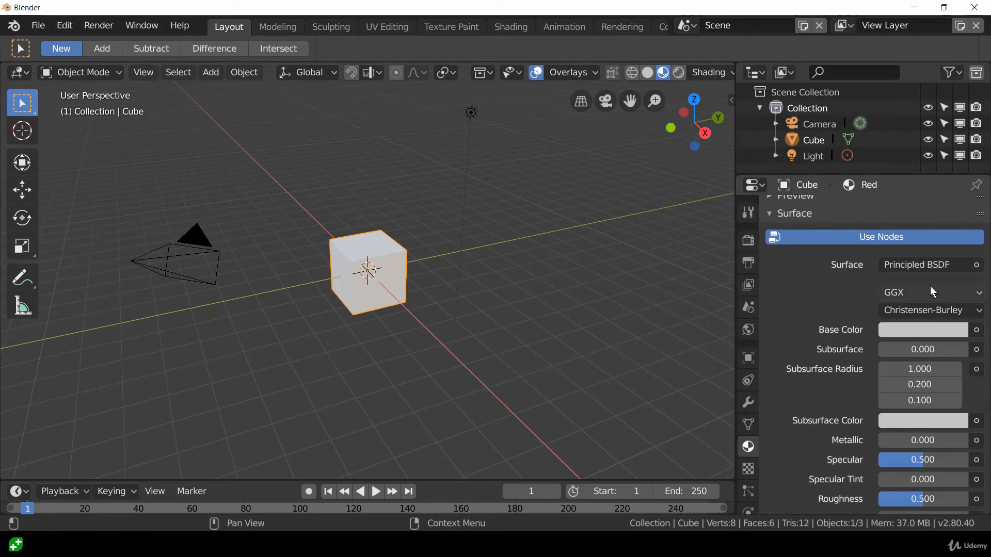
{"action": "left_click", "coordinate": [866, 248]}
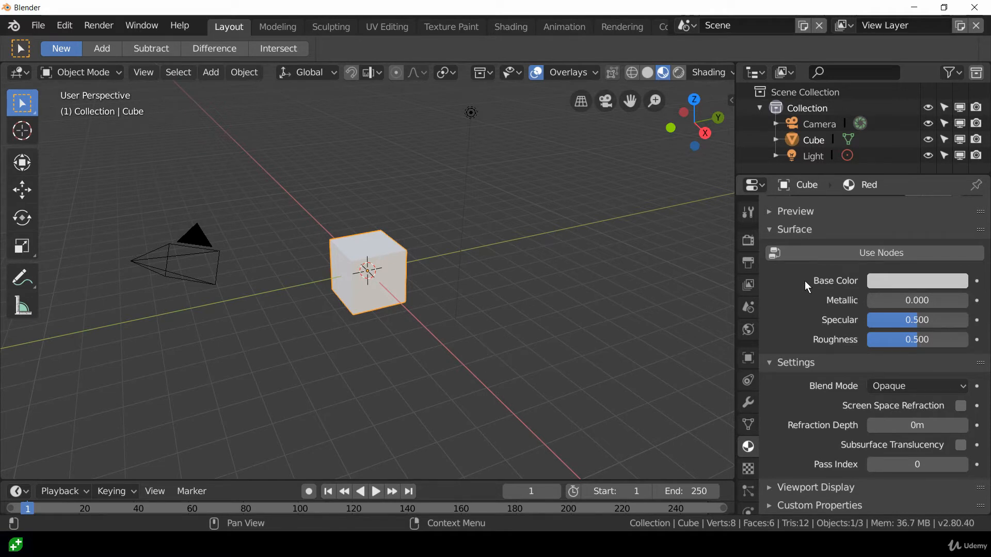
{"action": "left_click", "coordinate": [813, 253]}
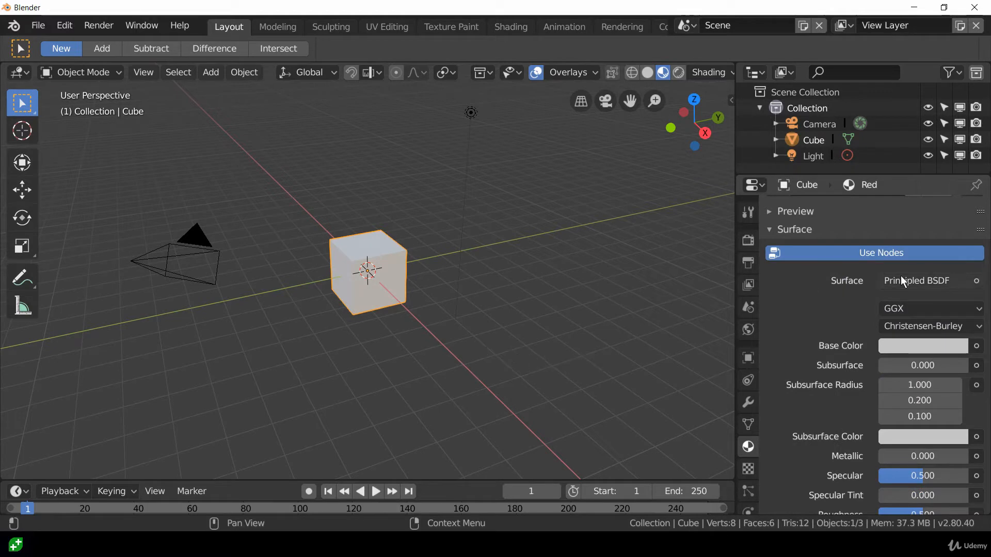
Examine the Principled BSDF surface settings of the Red material, from Base Color down to Clearcoat Normal.
{"action": "scroll", "coordinate": [852, 290], "scroll_direction": "down", "scroll_amount": 2}
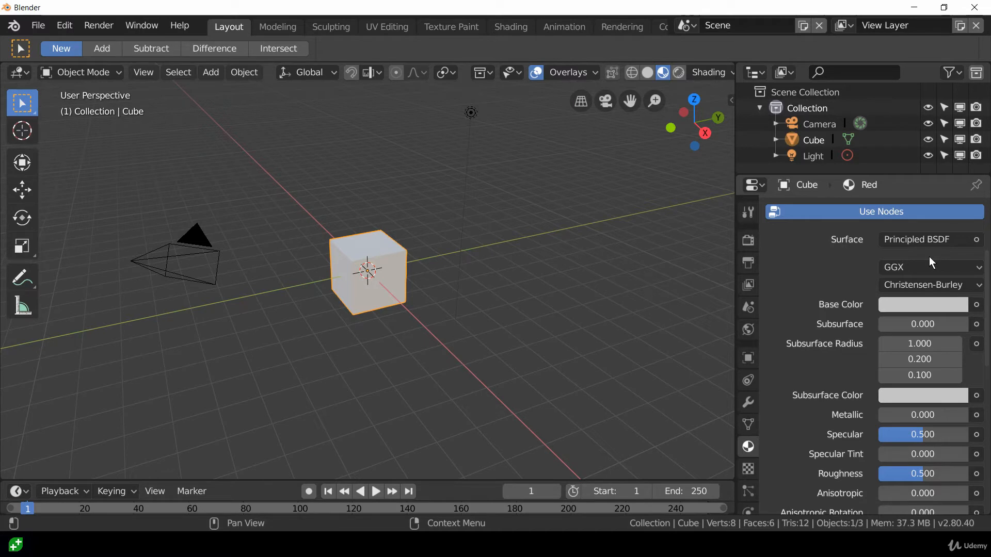
{"action": "scroll", "coordinate": [926, 257], "scroll_direction": "down", "scroll_amount": 15}
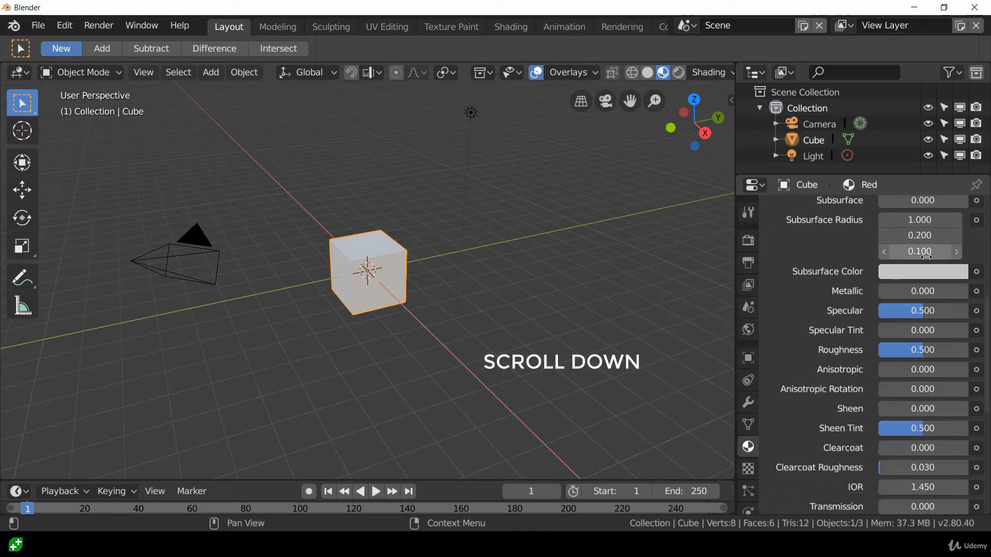
{"action": "scroll", "coordinate": [930, 327], "scroll_direction": "up", "scroll_amount": 13}
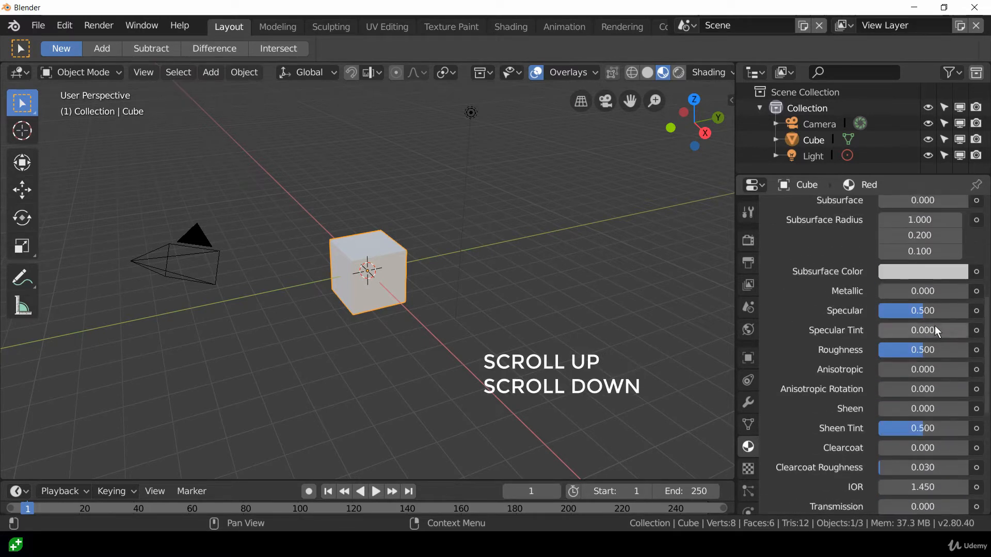
{"action": "scroll", "coordinate": [934, 284], "scroll_direction": "down", "scroll_amount": 3}
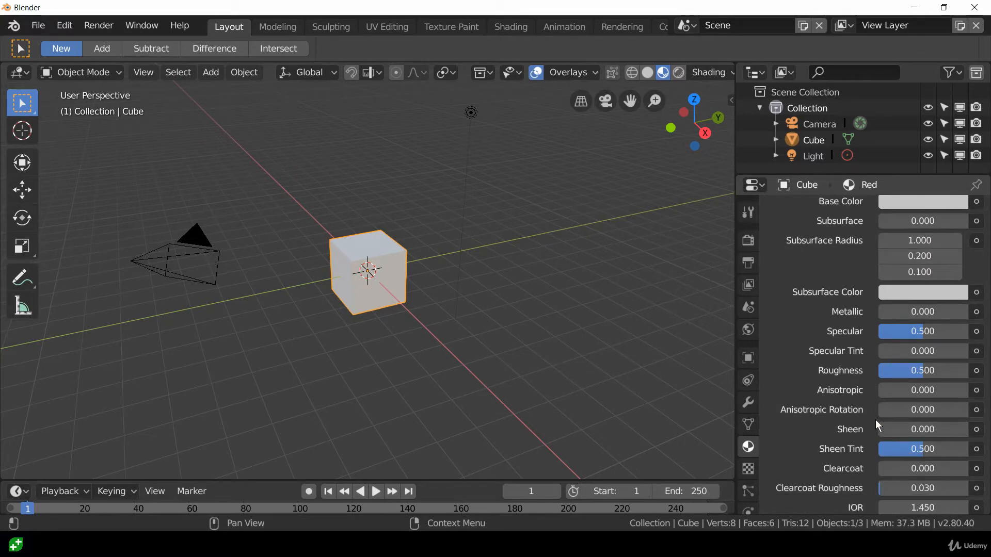
{"action": "scroll", "coordinate": [875, 422], "scroll_direction": "down", "scroll_amount": 2}
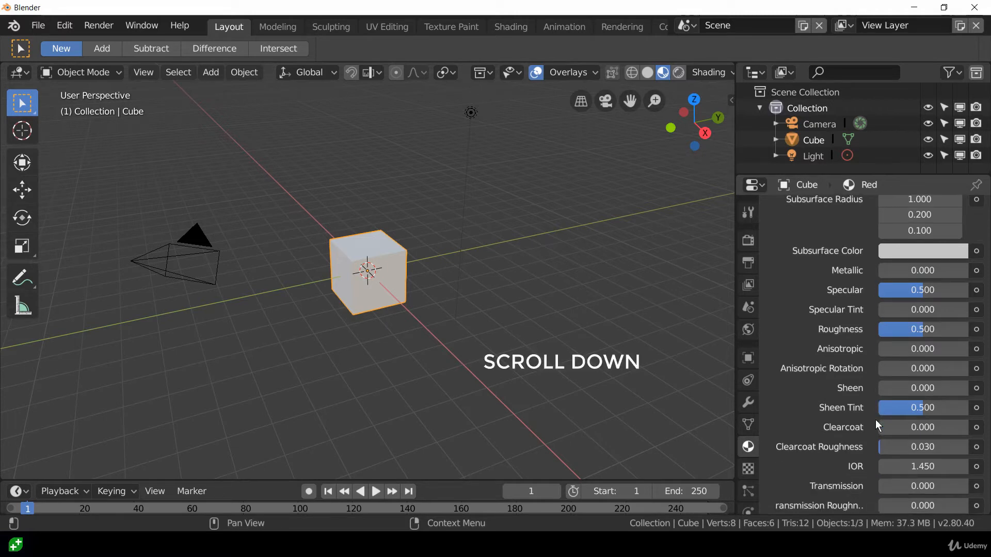
{"action": "scroll", "coordinate": [875, 422], "scroll_direction": "down", "scroll_amount": 2}
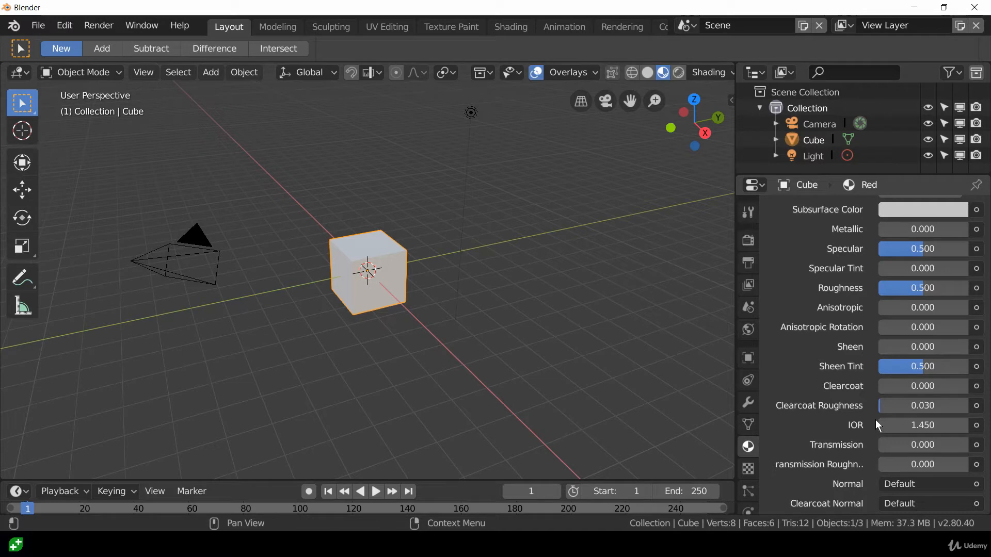
{"action": "scroll", "coordinate": [876, 424], "scroll_direction": "up", "scroll_amount": 10}
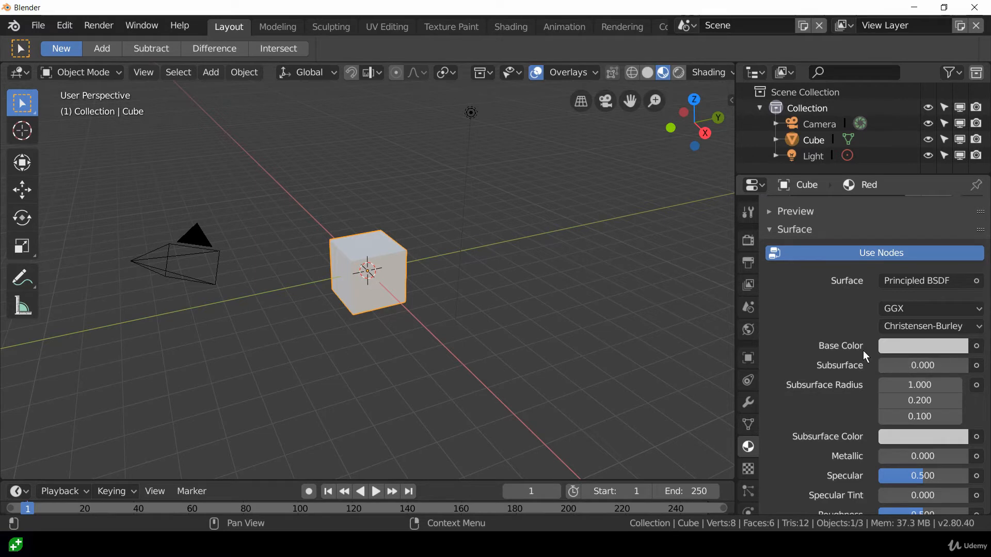
Set the Red material's Base Color to a dark, saturated red, about R 0.29, G 0.01, B 0.01, and show its HSV values.
{"action": "left_click", "coordinate": [929, 341]}
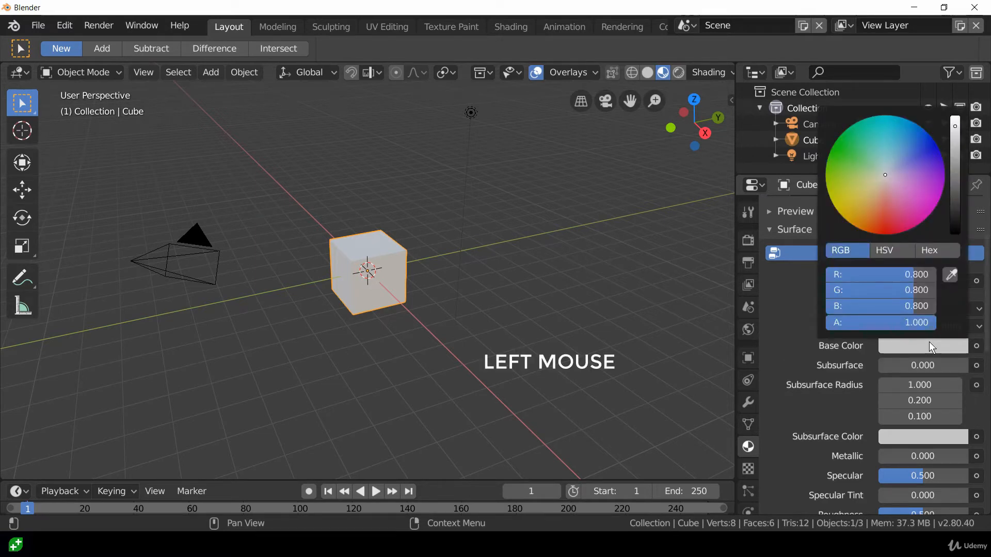
{"action": "mouse_move", "coordinate": [897, 178]}
{"action": "left_mouse_down"}
{"action": "mouse_move", "coordinate": [870, 178]}
{"action": "mouse_move", "coordinate": [943, 166]}
{"action": "mouse_move", "coordinate": [847, 133]}
{"action": "mouse_move", "coordinate": [944, 164]}
{"action": "mouse_move", "coordinate": [925, 216]}
{"action": "mouse_move", "coordinate": [887, 226]}
{"action": "left_mouse_up"}
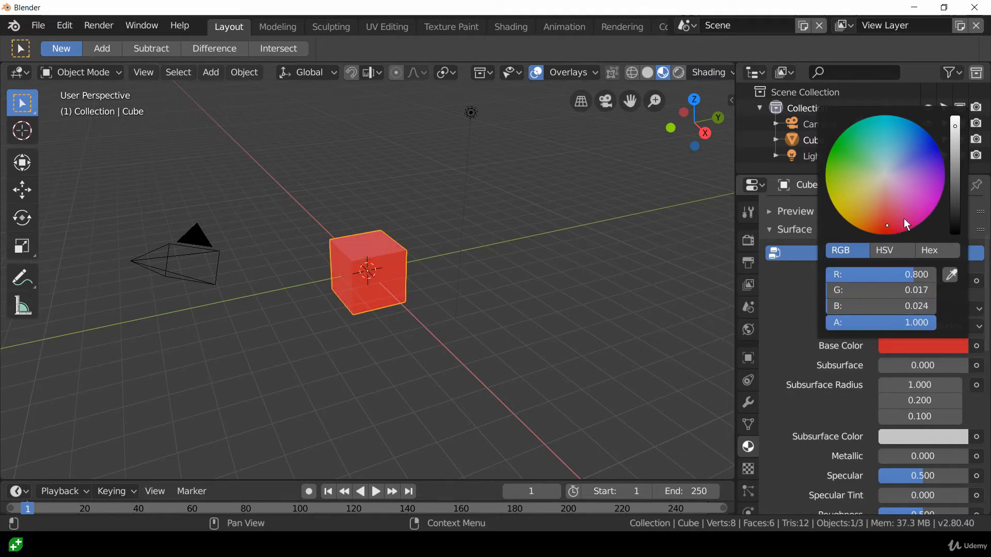
{"action": "left_click_drag", "start_coordinate": [889, 227], "coordinate": [887, 228]}
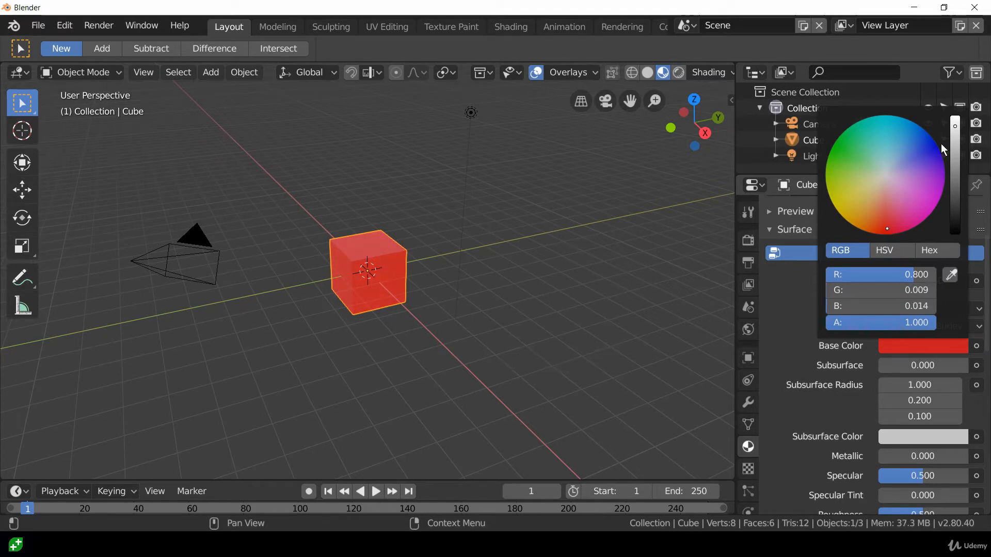
{"action": "left_click_drag", "start_coordinate": [954, 132], "coordinate": [954, 165]}
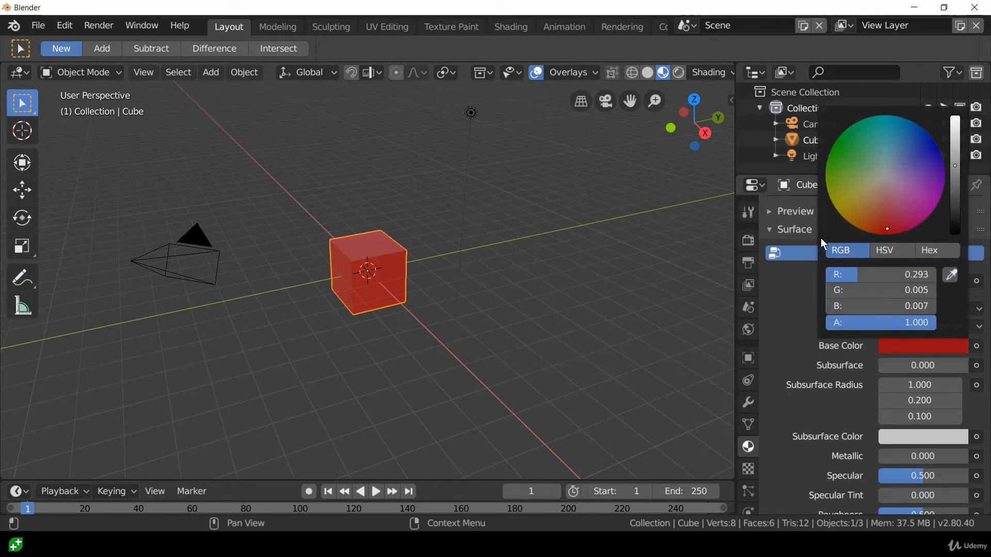
{"action": "left_click", "coordinate": [904, 253]}
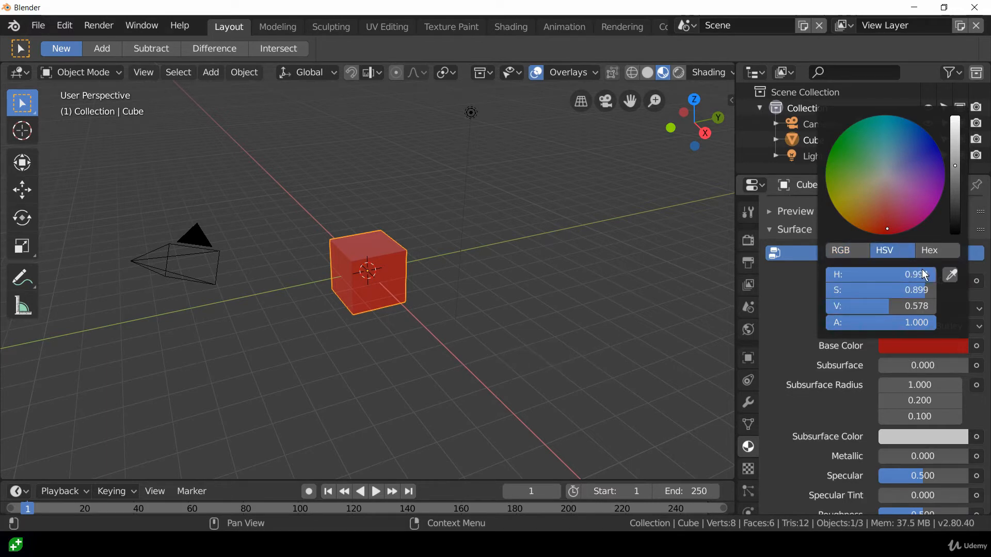
{"action": "left_click_drag", "start_coordinate": [921, 271], "coordinate": [888, 304]}
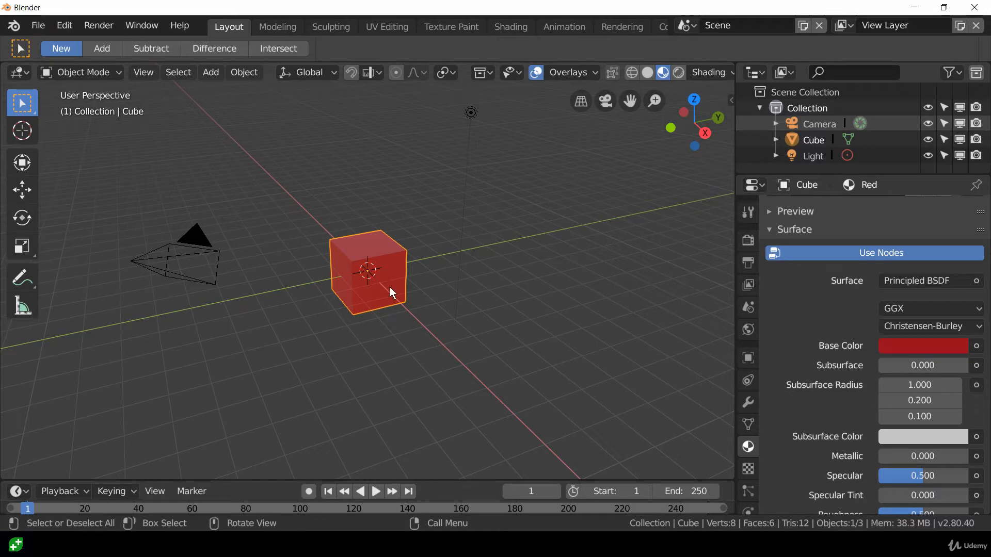
Add a UV sphere, move it about 7 m away from the cube, and assign it the existing Red material.
{"action": "key", "text": "shift+a"}
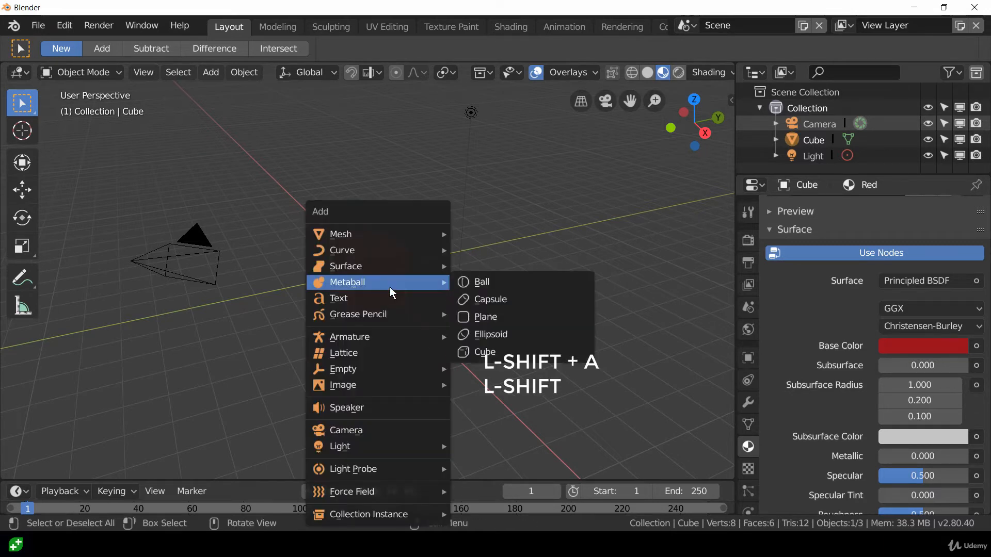
{"action": "mouse_move", "coordinate": [407, 230]}
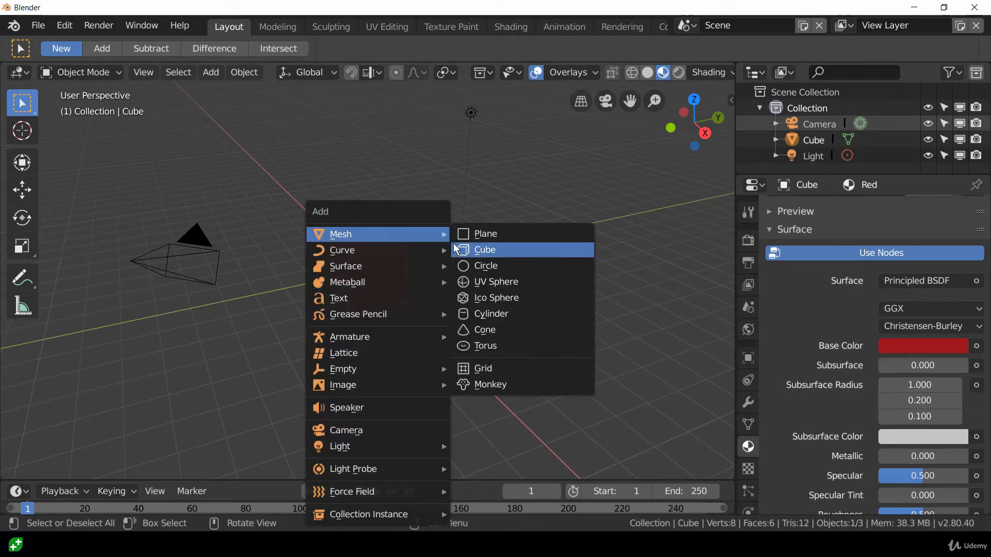
{"action": "left_click", "coordinate": [534, 284]}
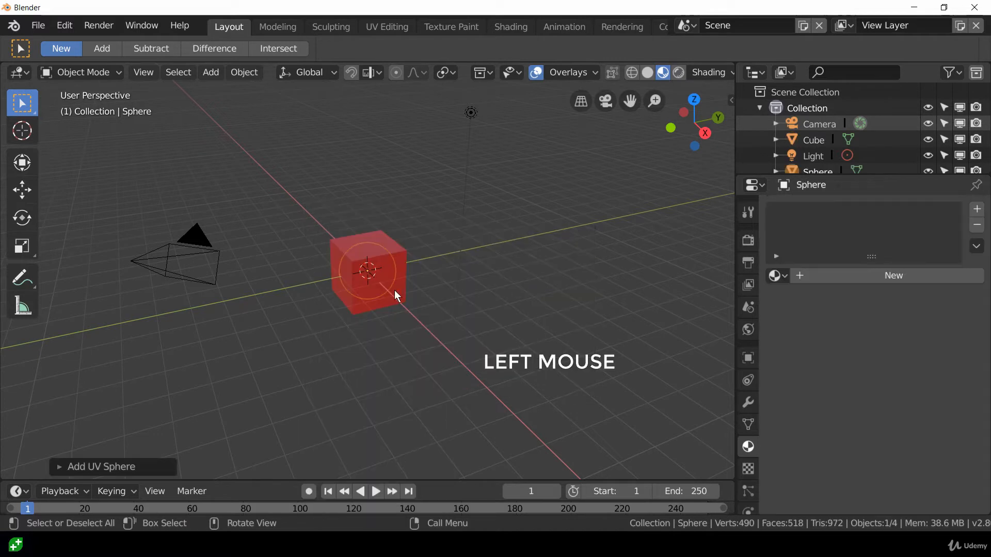
{"action": "key", "text": "g"}
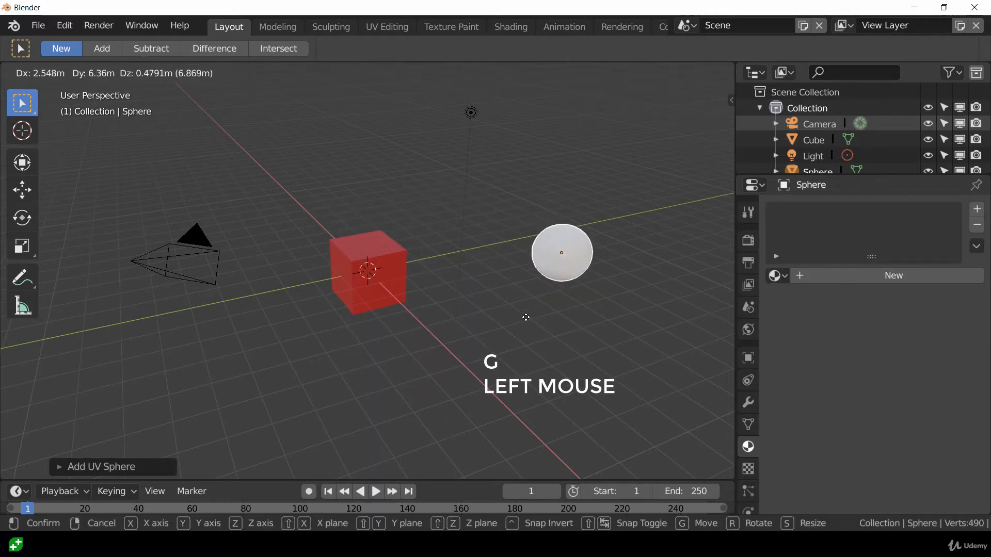
{"action": "left_click", "coordinate": [520, 311]}
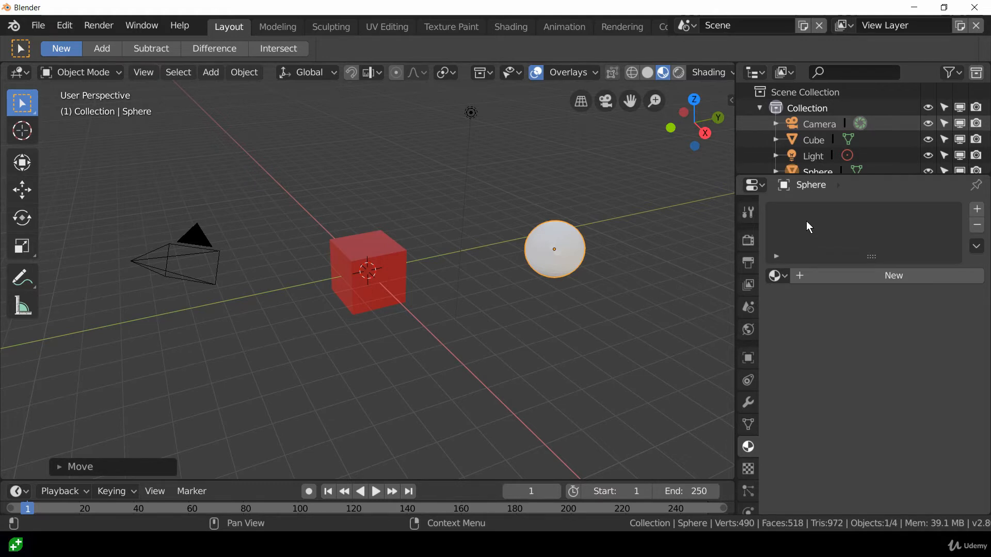
{"action": "left_click", "coordinate": [784, 277]}
{"action": "left_click", "coordinate": [642, 301]}
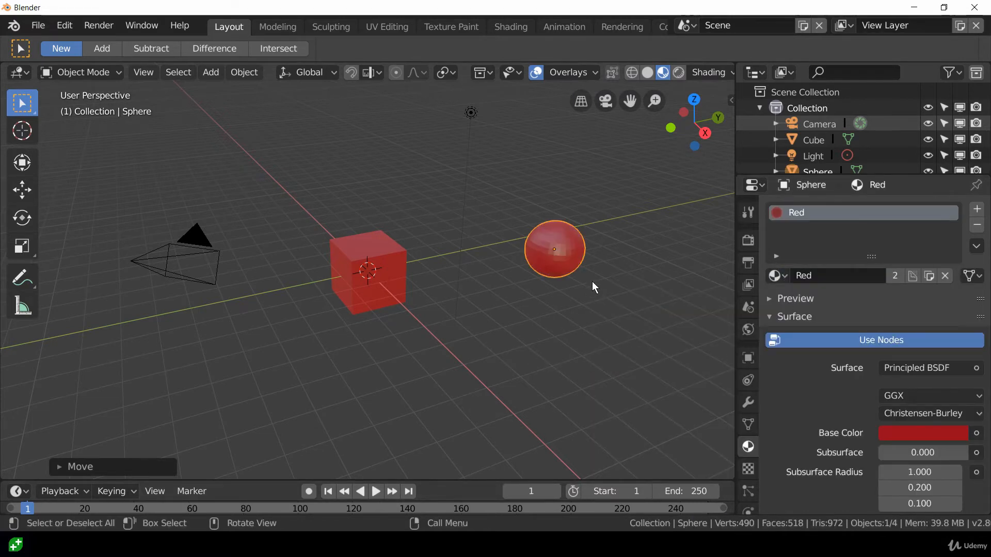
Try renaming the sphere's shared Red material to Yellow with a dark yellow Base Color, and undo these changes.
{"action": "left_click", "coordinate": [817, 277]}
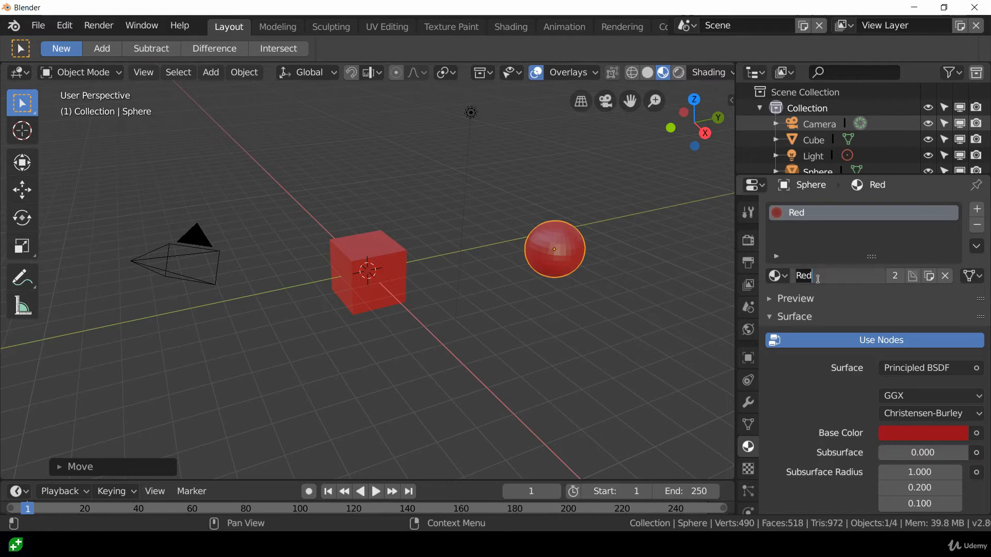
{"action": "type", "text": "Yellow"}
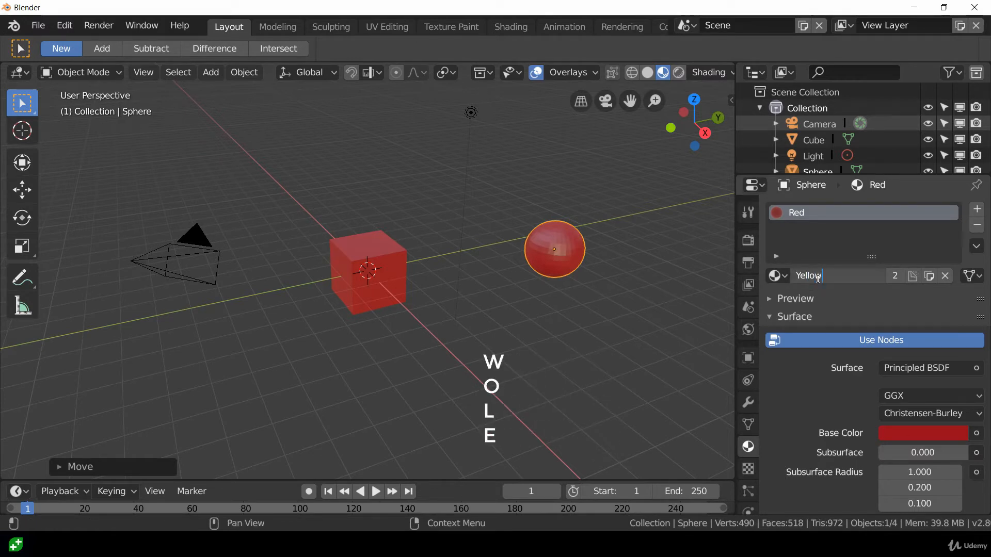
{"action": "key", "text": "Return"}
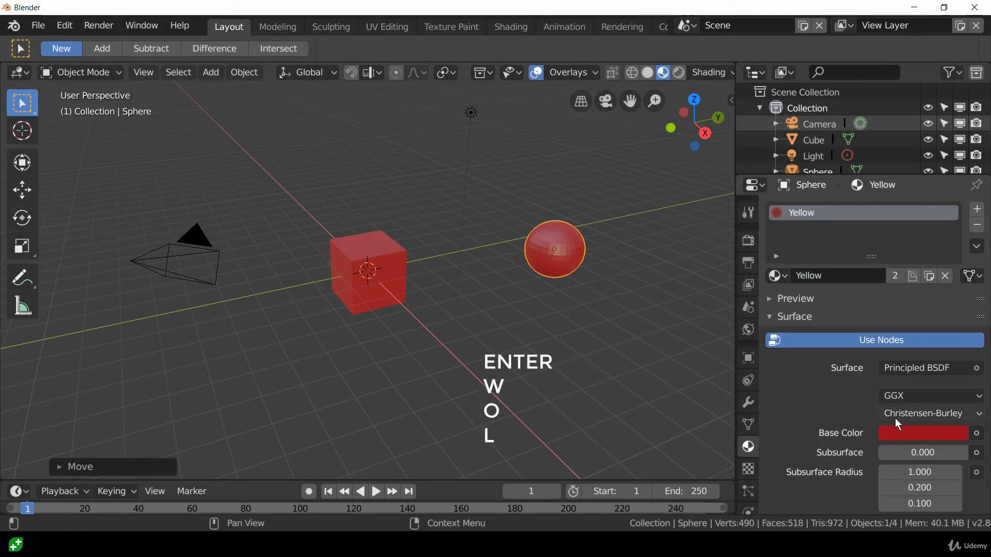
{"action": "left_click", "coordinate": [910, 436]}
{"action": "left_click", "coordinate": [831, 286]}
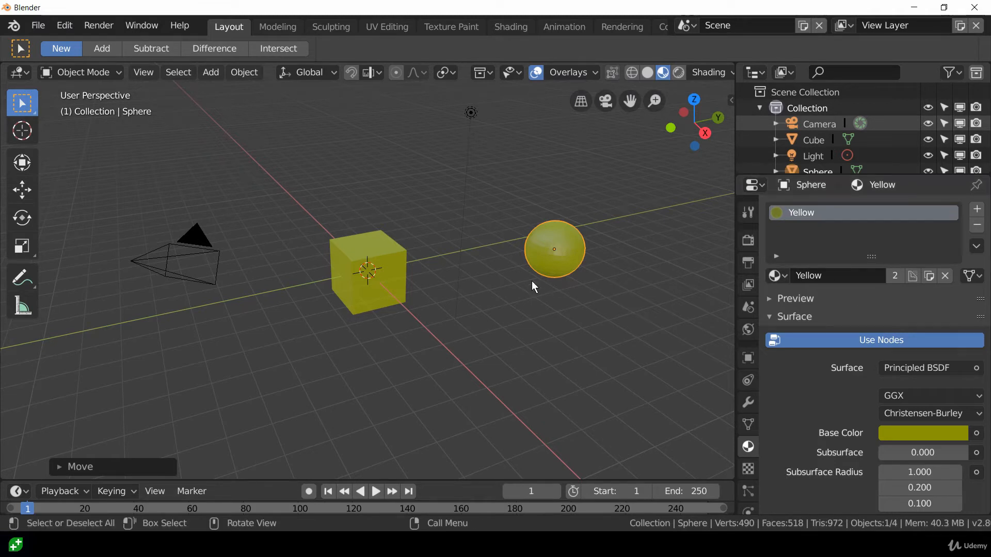
{"action": "key", "text": "ctrl+z"}
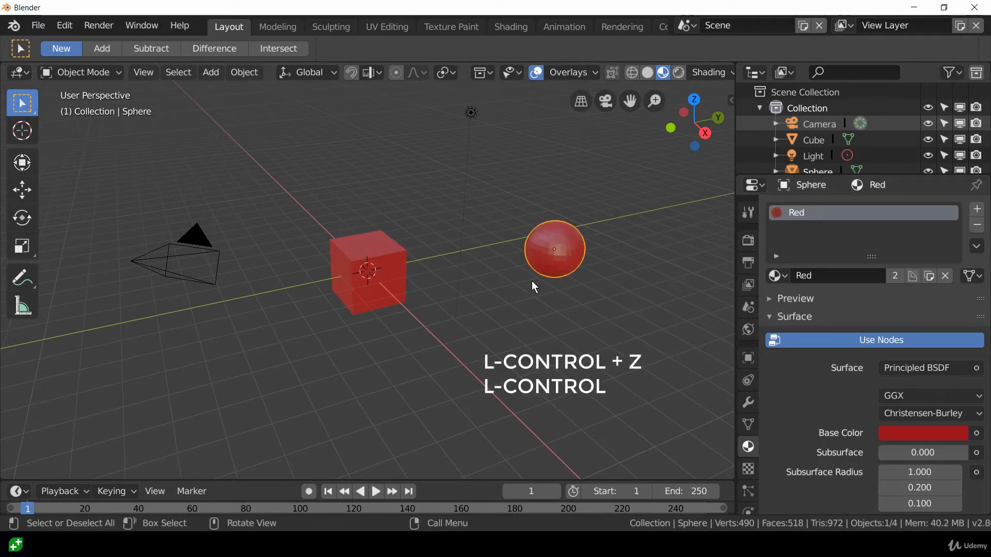
{"action": "left_click", "coordinate": [780, 275]}
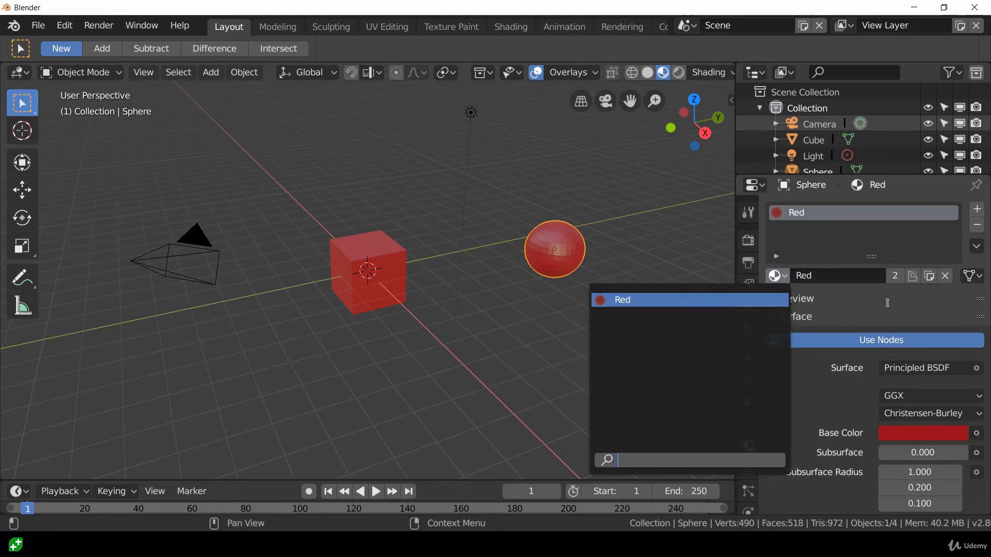
{"action": "left_click", "coordinate": [916, 313]}
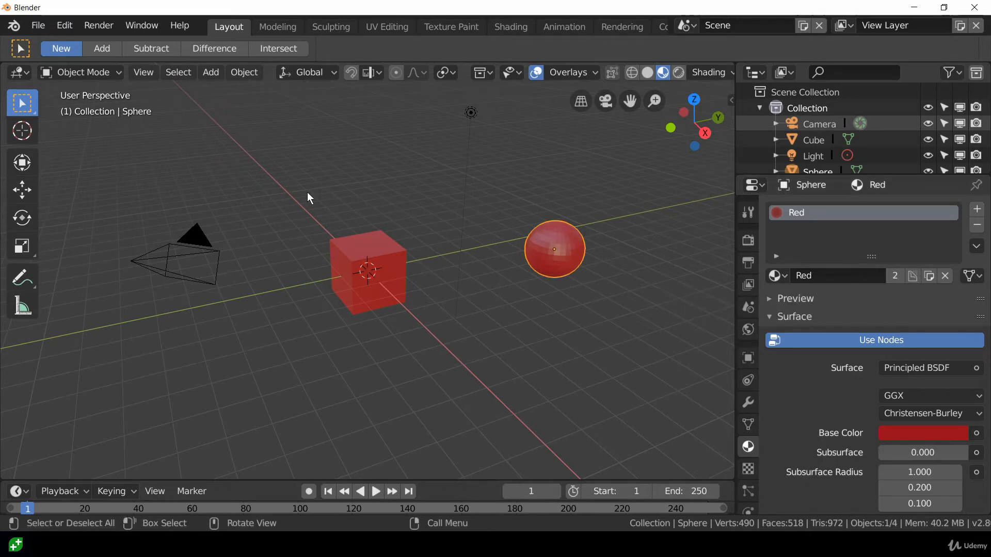
Duplicate the cube, sphere and light together and place the copies behind the originals.
{"action": "left_click_drag", "start_coordinate": [294, 207], "coordinate": [601, 324]}
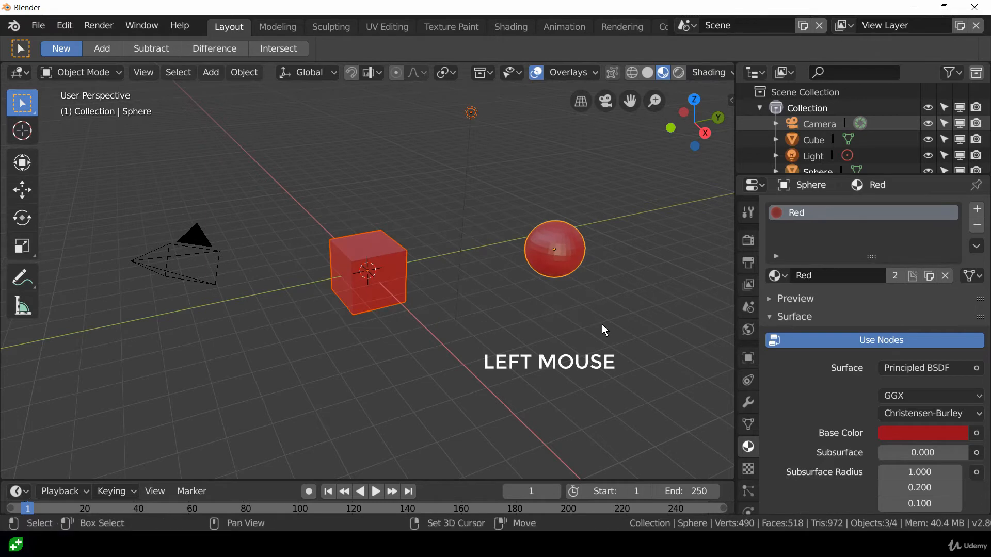
{"action": "key", "text": "shift+d"}
{"action": "left_click", "coordinate": [494, 251]}
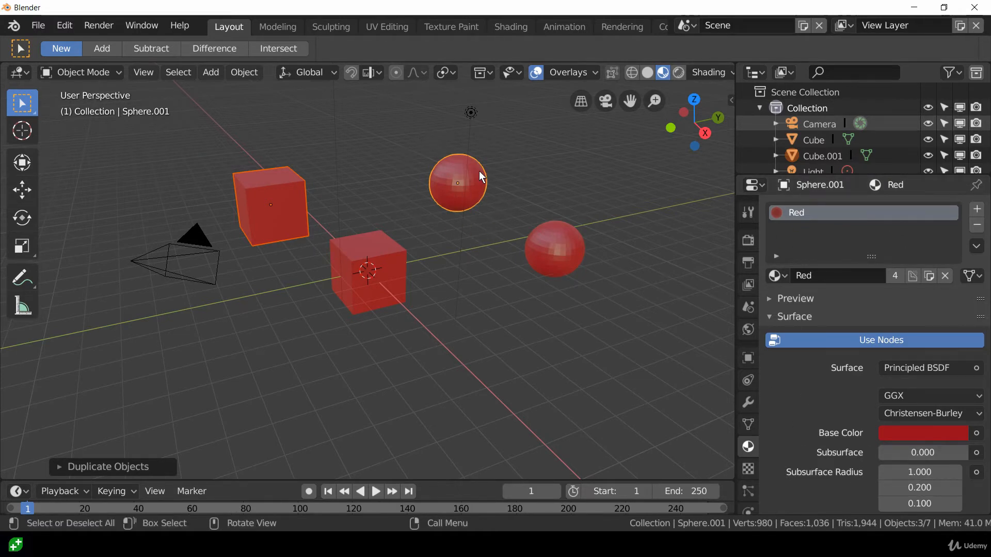
Make the duplicated sphere's material a single-user copy named Yellow and set its Base Color to dark yellow.
{"action": "left_click", "coordinate": [894, 279]}
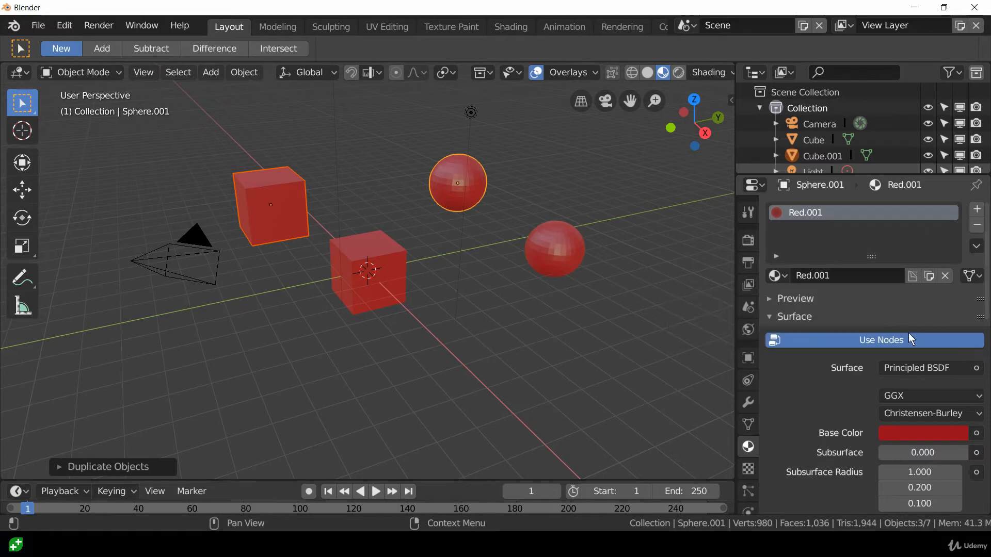
{"action": "left_click", "coordinate": [824, 276]}
{"action": "type", "text": "Y"}
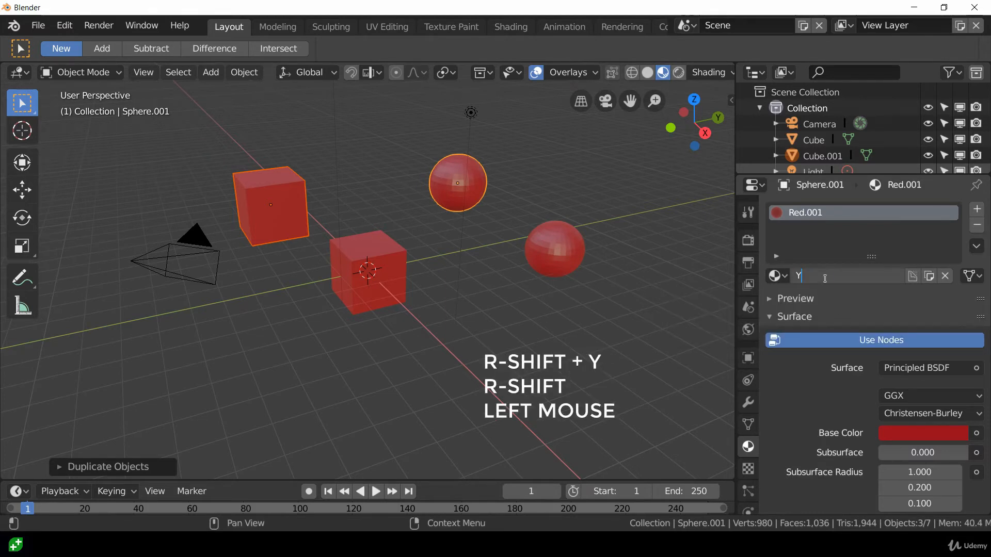
{"action": "type", "text": "ellow"}
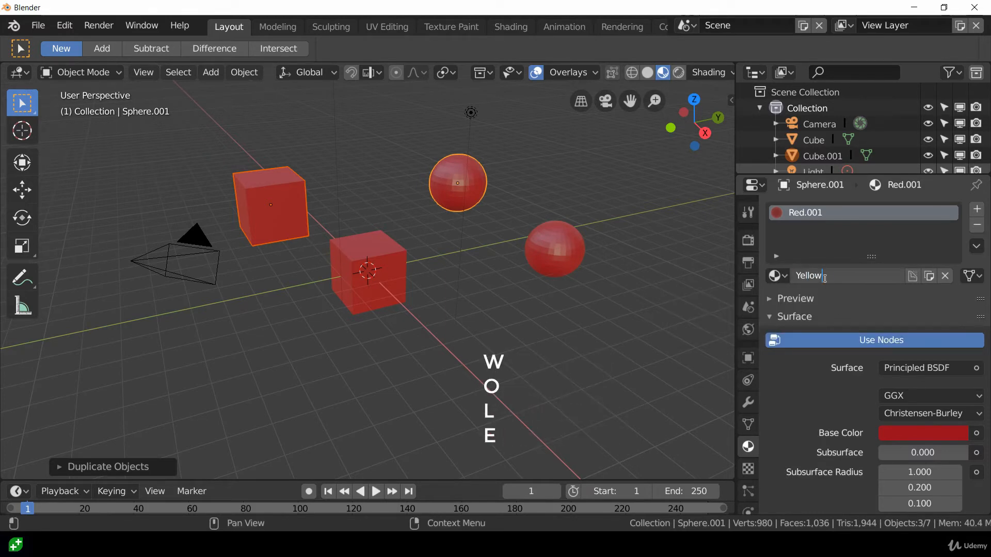
{"action": "left_click", "coordinate": [920, 438]}
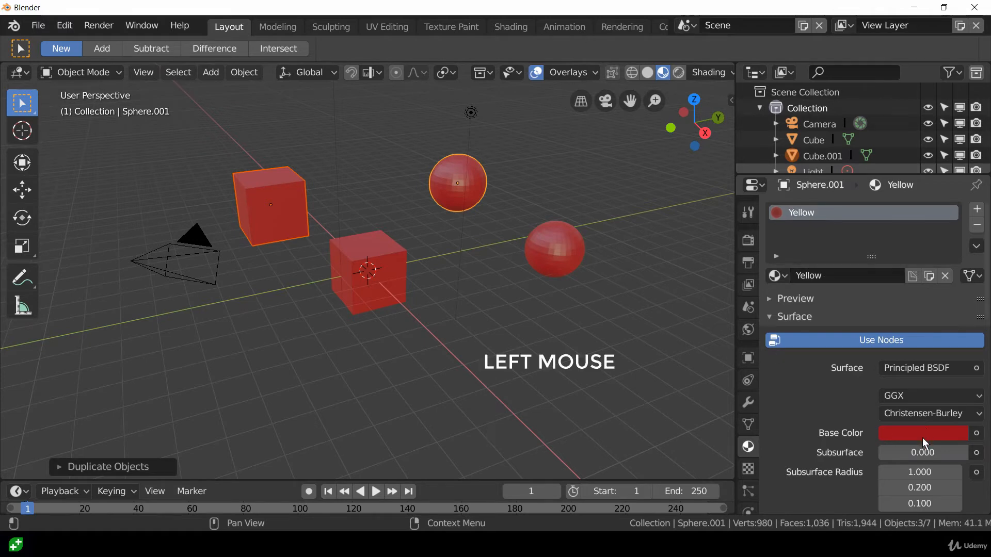
{"action": "left_click", "coordinate": [922, 438]}
{"action": "left_click_drag", "start_coordinate": [848, 281], "coordinate": [832, 289]}
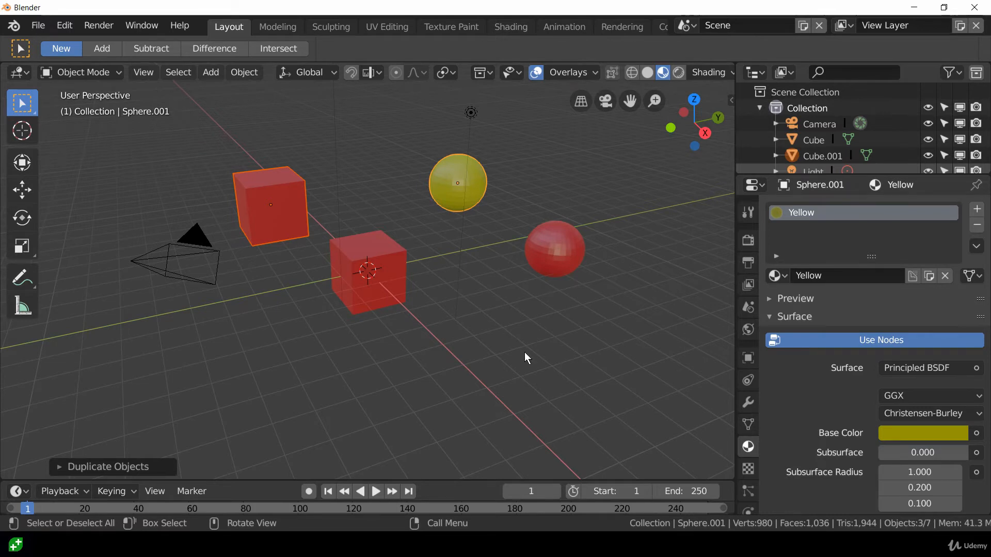
Replace the duplicated cube's Red material with a new one named Blue that has a saturated blue Base Color.
{"action": "left_click", "coordinate": [289, 233]}
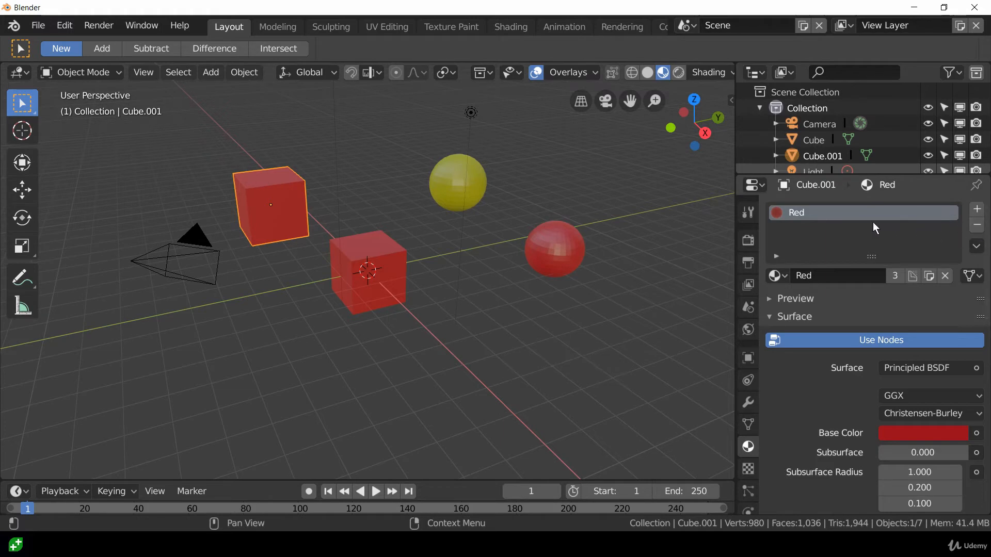
{"action": "left_click", "coordinate": [978, 229]}
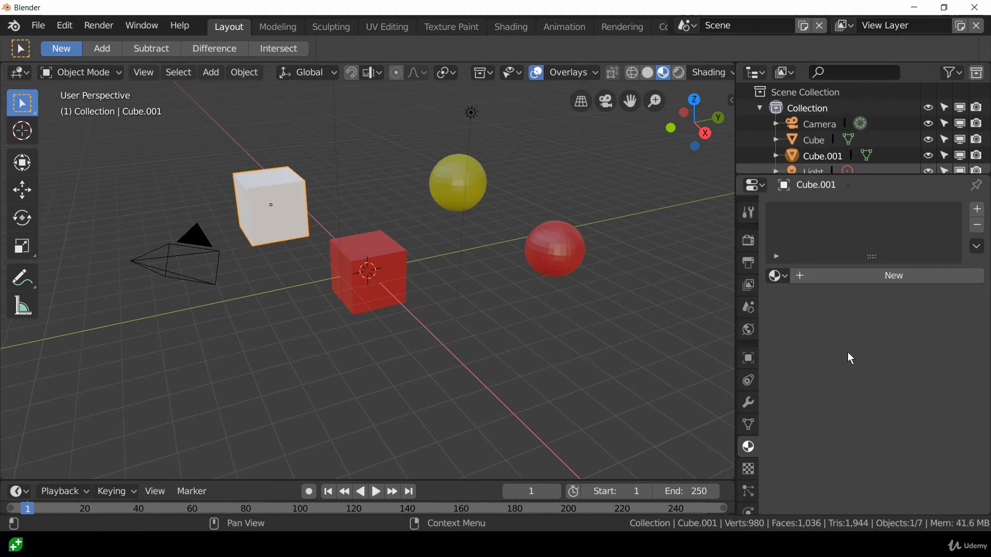
{"action": "left_click", "coordinate": [885, 275]}
{"action": "left_click", "coordinate": [837, 275]}
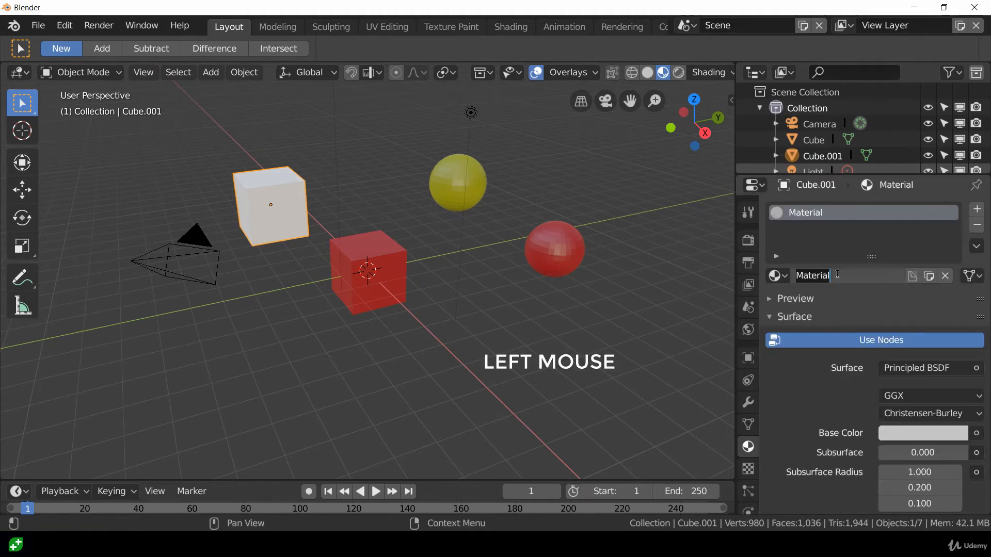
{"action": "type", "text": "Blue"}
{"action": "key", "text": "Return"}
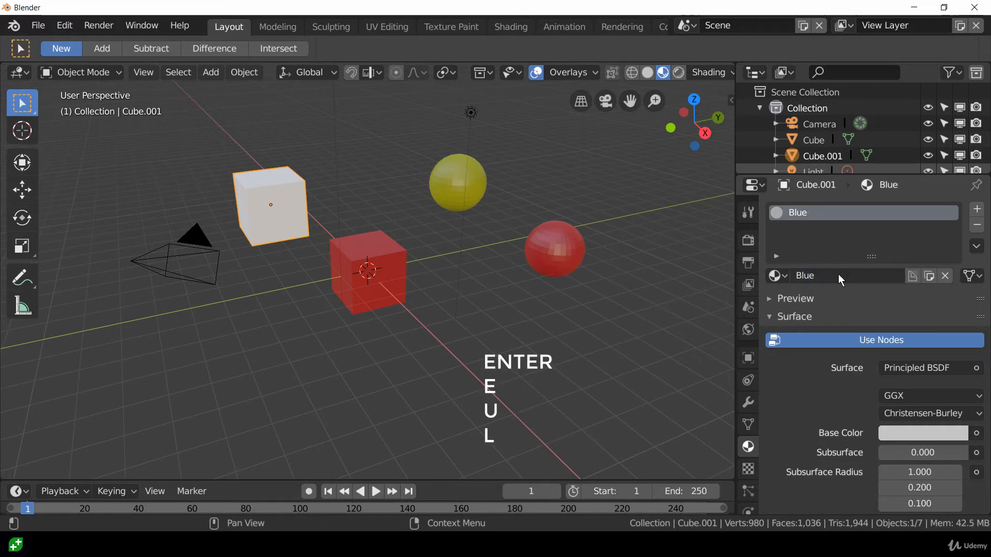
{"action": "left_click", "coordinate": [917, 430]}
{"action": "left_click_drag", "start_coordinate": [895, 256], "coordinate": [938, 233]}
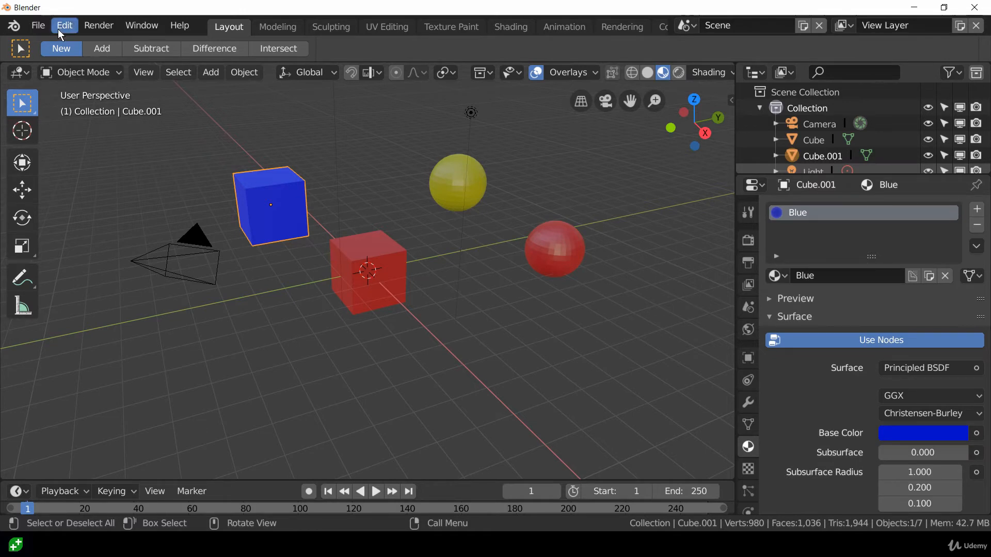
Open the recent file Well.blend.
{"action": "left_click", "coordinate": [40, 26]}
{"action": "mouse_move", "coordinate": [122, 75]}
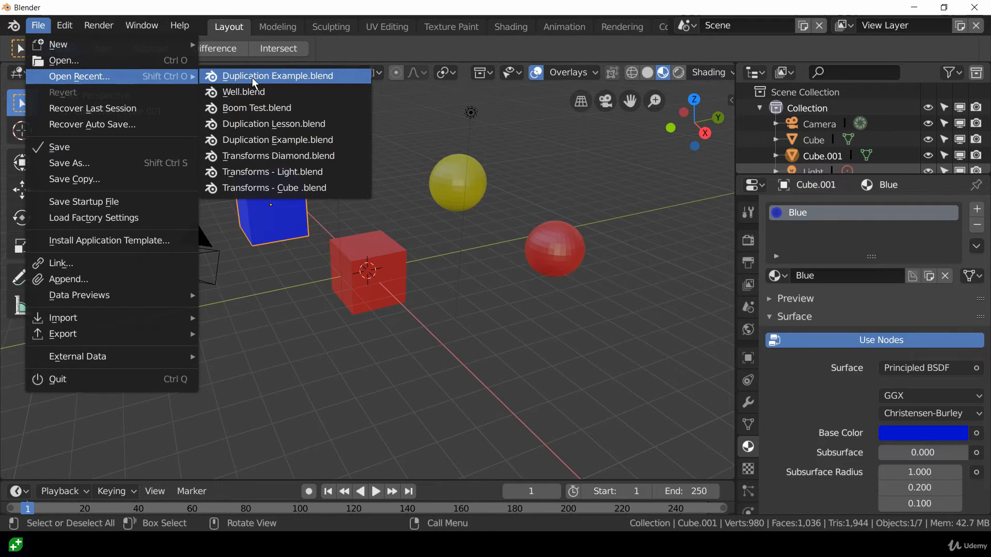
{"action": "left_click", "coordinate": [255, 92]}
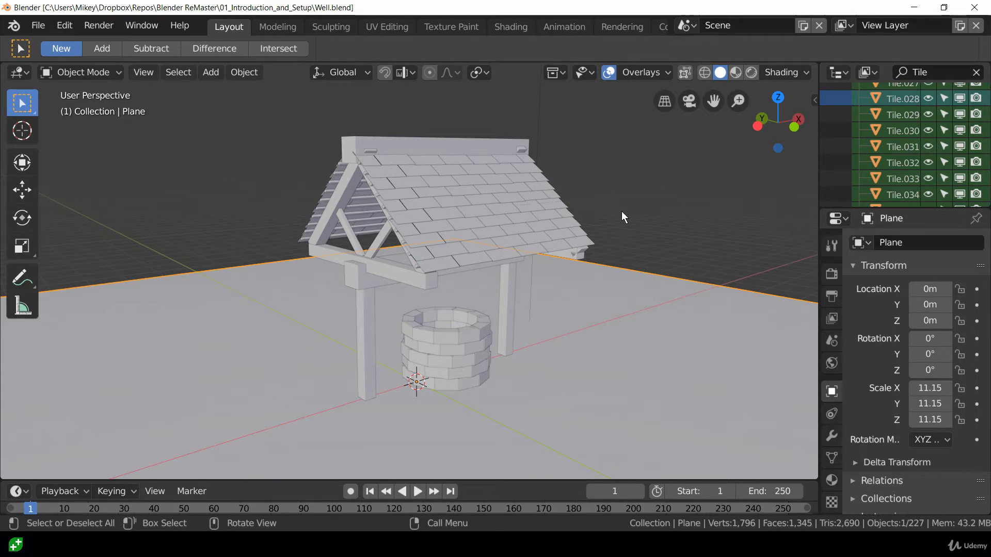
Select a cluster of five adjoining tiles on the front roof slope, two above and two below a middle one.
{"action": "middle_click_drag", "start_coordinate": [621, 212], "coordinate": [639, 196]}
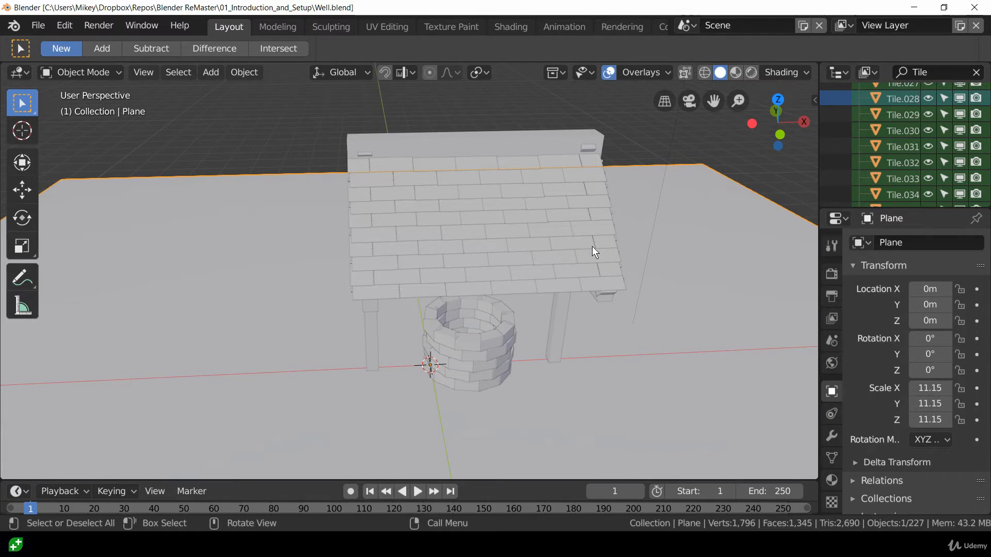
{"action": "middle_click_drag", "start_coordinate": [593, 246], "coordinate": [391, 170]}
{"action": "middle_click_drag", "start_coordinate": [545, 216], "coordinate": [438, 230]}
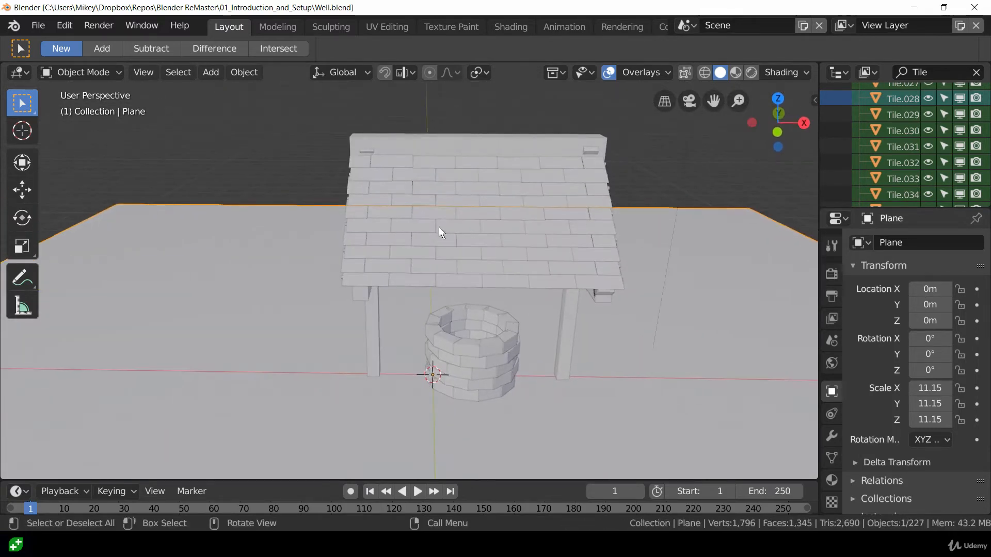
{"action": "left_click", "coordinate": [439, 227]}
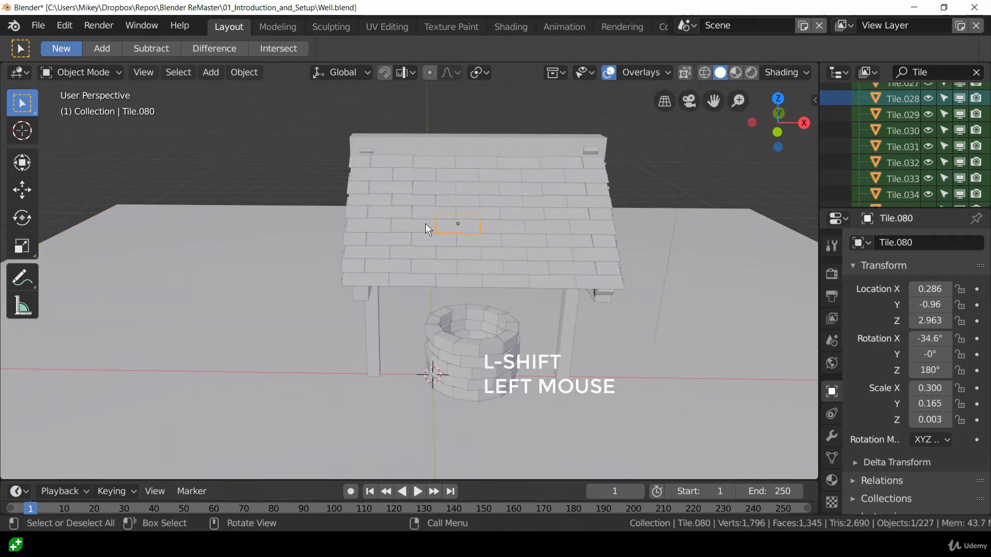
{"action": "left_click", "coordinate": [414, 224], "text": "shift"}
{"action": "left_click", "coordinate": [428, 210], "text": "shift"}
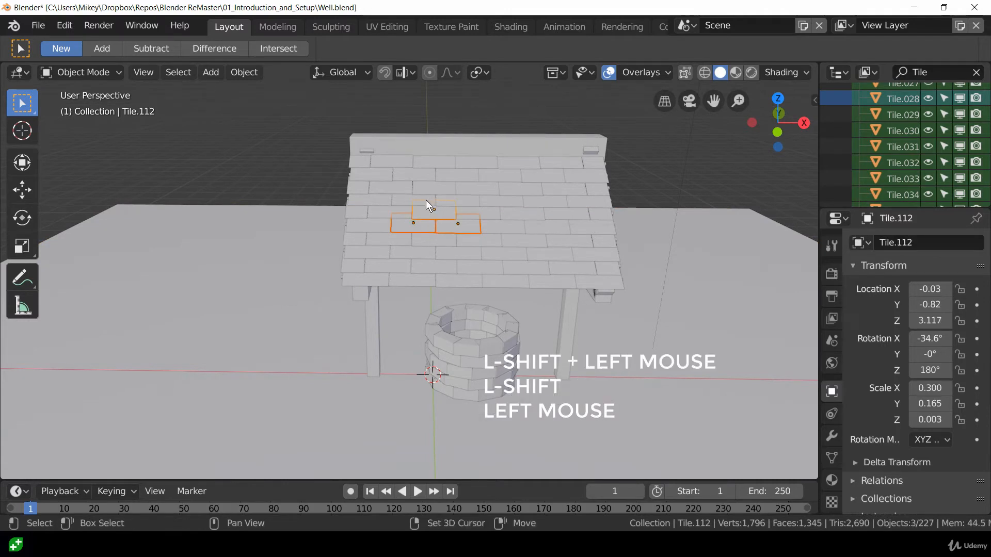
{"action": "left_click", "coordinate": [426, 200], "text": "shift"}
{"action": "left_click", "coordinate": [453, 200], "text": "shift"}
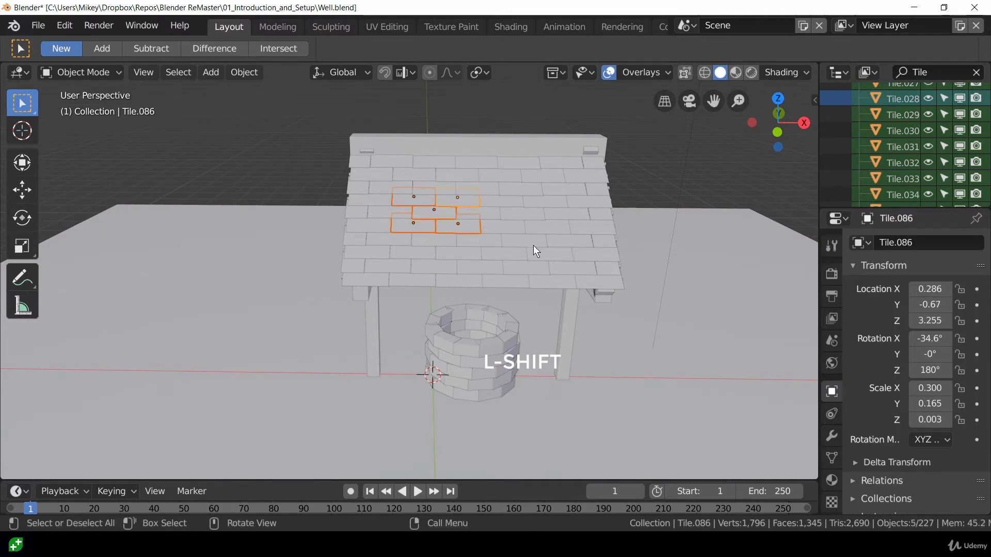
Give the active roof tile a new material named Pink with a fully saturated magenta Base Color, and switch the viewport to material preview shading.
{"action": "left_click", "coordinate": [832, 478]}
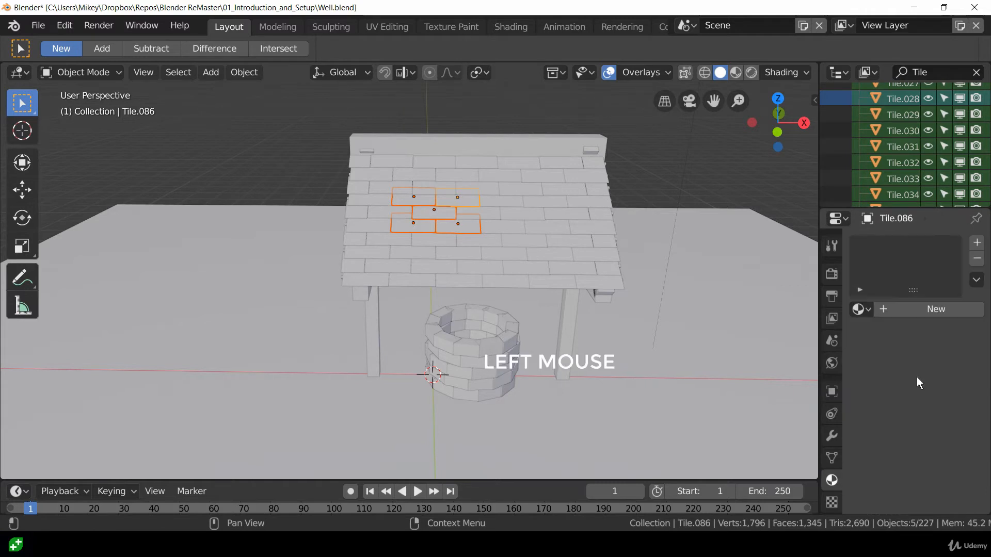
{"action": "left_click", "coordinate": [930, 309]}
{"action": "double_click", "coordinate": [883, 311]}
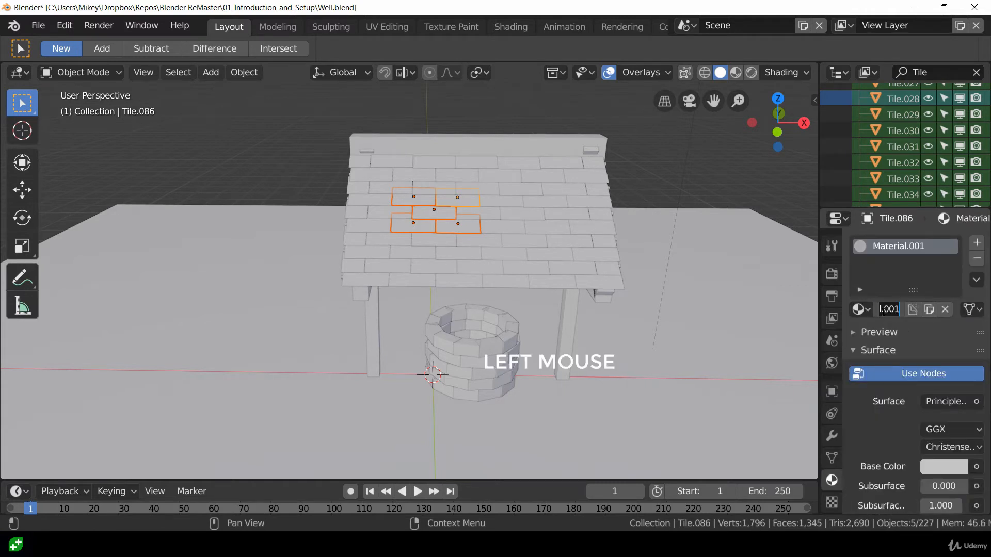
{"action": "key", "text": "ctrl+a"}
{"action": "type", "text": "Pink"}
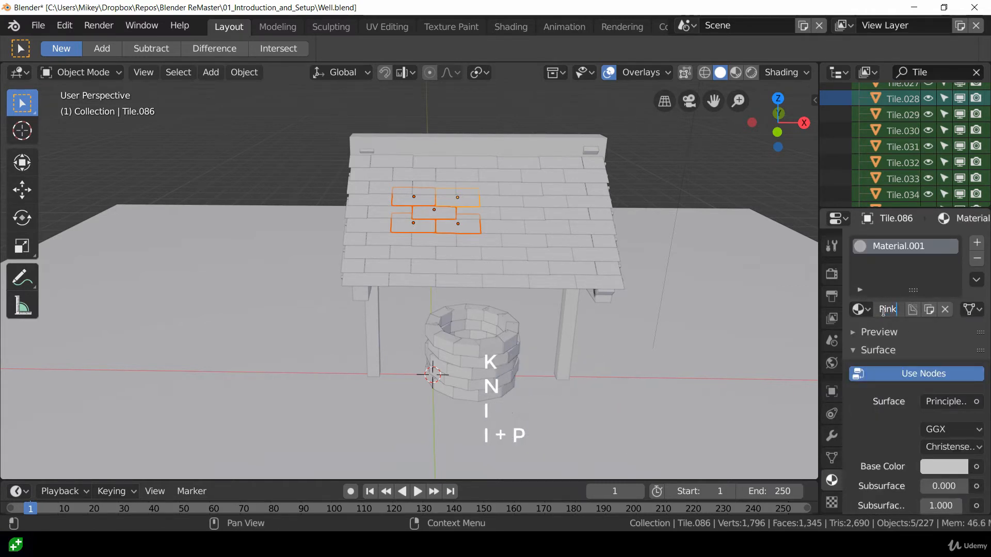
{"action": "key", "text": "Return"}
{"action": "left_click", "coordinate": [945, 470]}
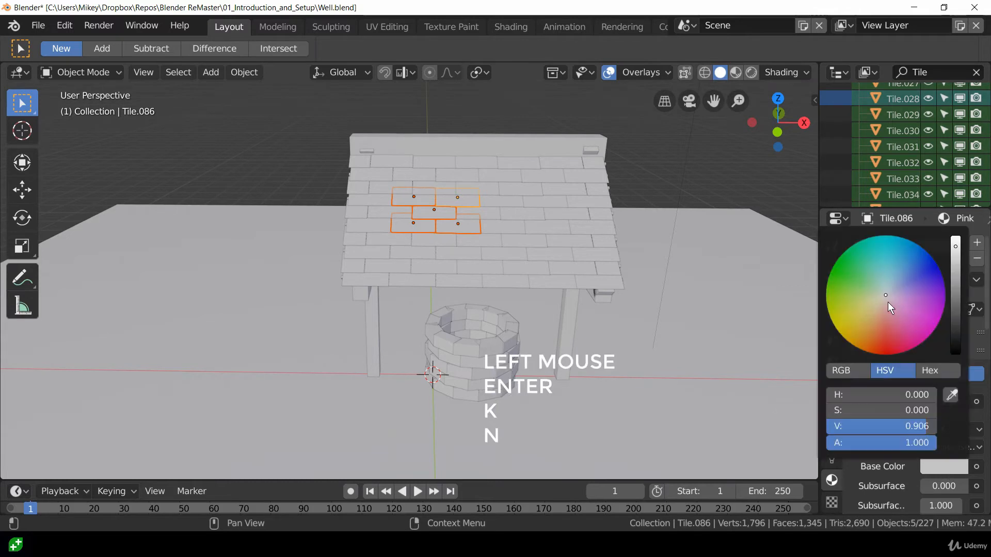
{"action": "left_click", "coordinate": [936, 331]}
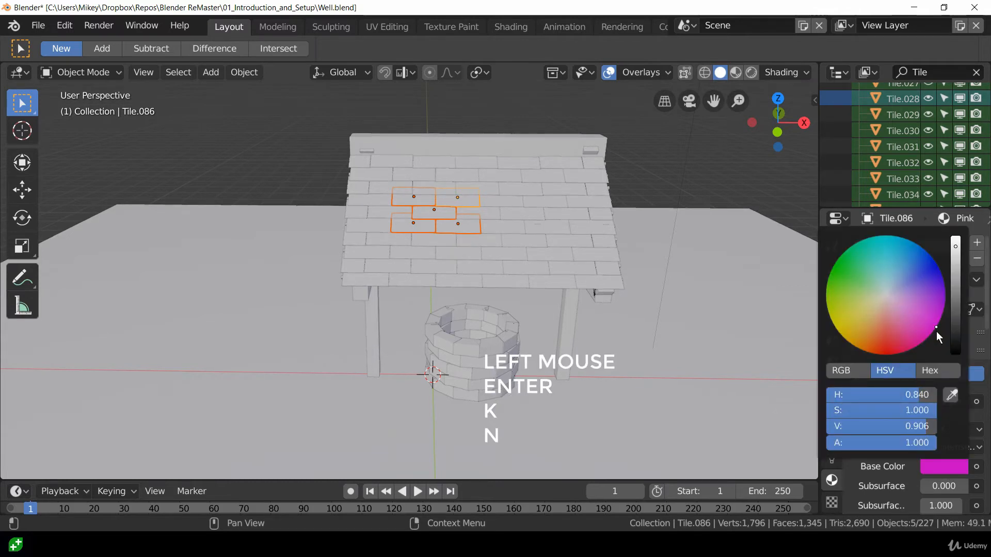
{"action": "left_click", "coordinate": [736, 73]}
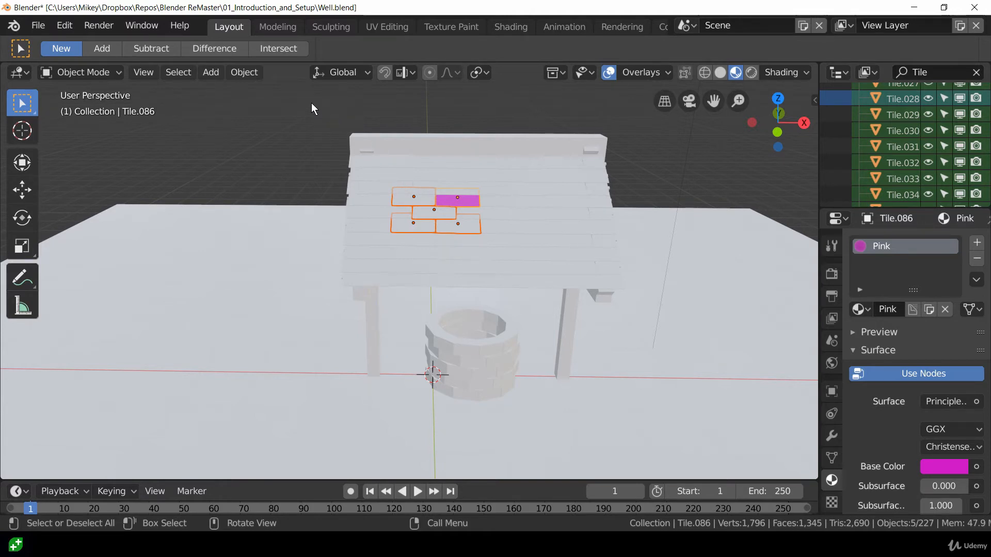
Link the active tile's Pink material to all parts of the well and the ground, and change its Base Color to pale beige.
{"action": "left_click_drag", "start_coordinate": [311, 103], "coordinate": [727, 471]}
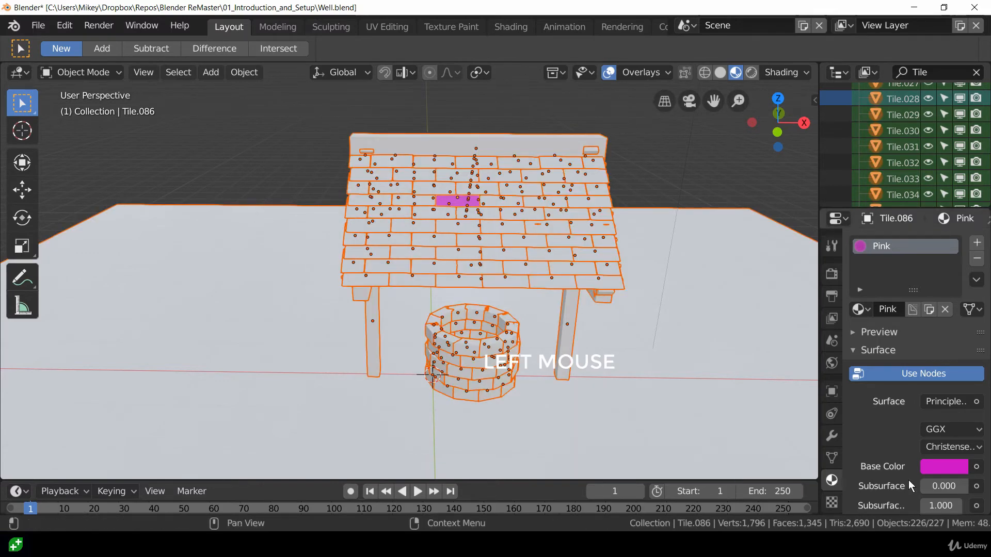
{"action": "middle_click_drag", "start_coordinate": [685, 450], "coordinate": [545, 275]}
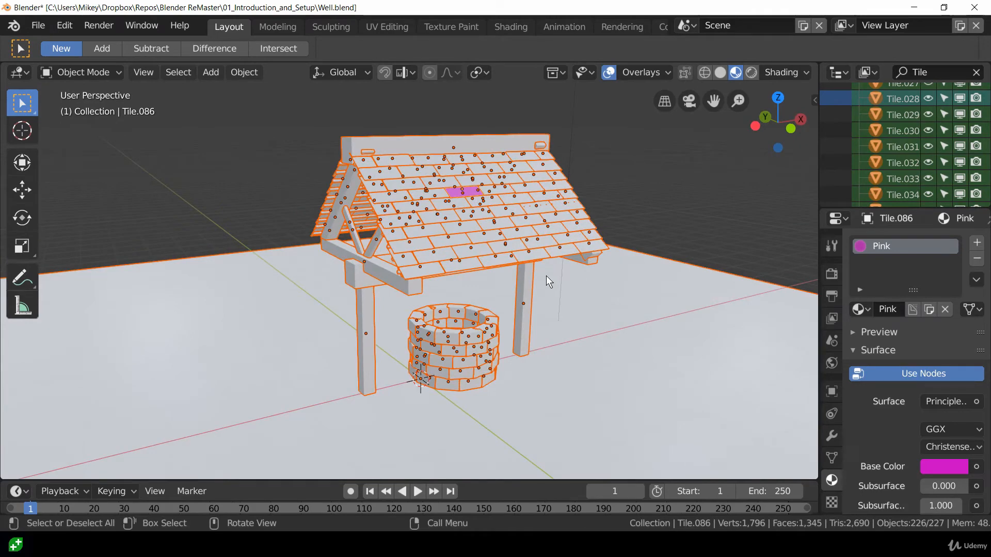
{"action": "scroll", "coordinate": [367, 174], "scroll_direction": "up", "scroll_amount": 3}
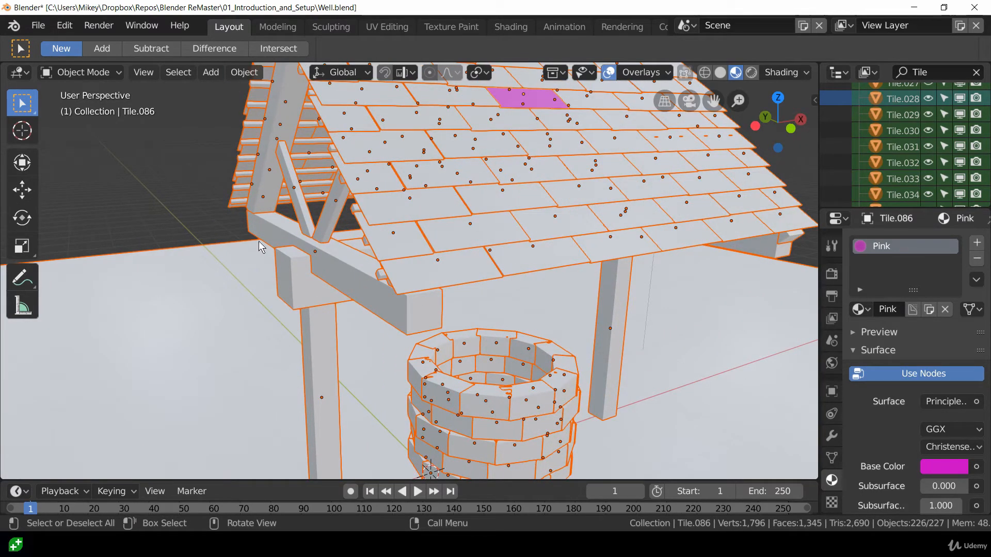
{"action": "scroll", "coordinate": [409, 261], "scroll_direction": "down", "scroll_amount": 5}
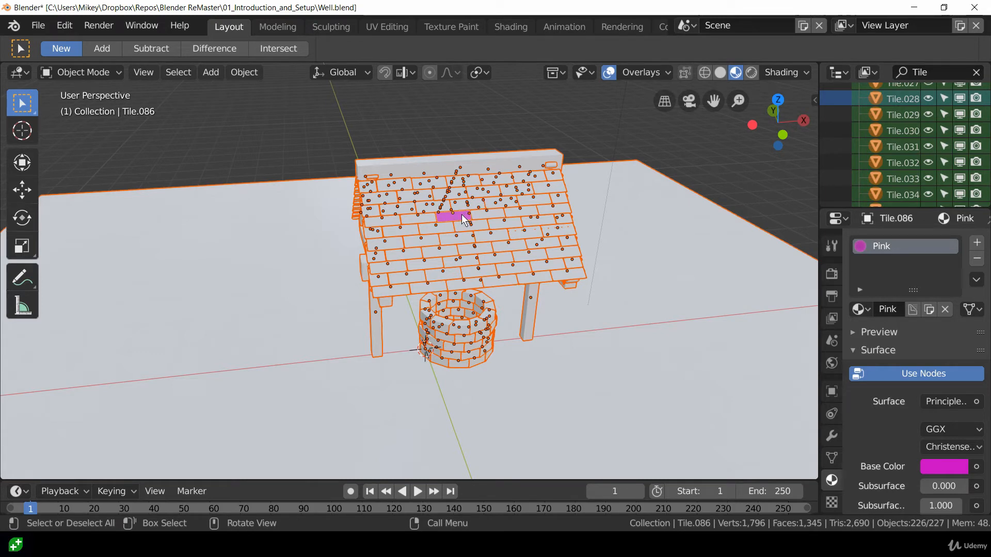
{"action": "key", "text": "ctrl"}
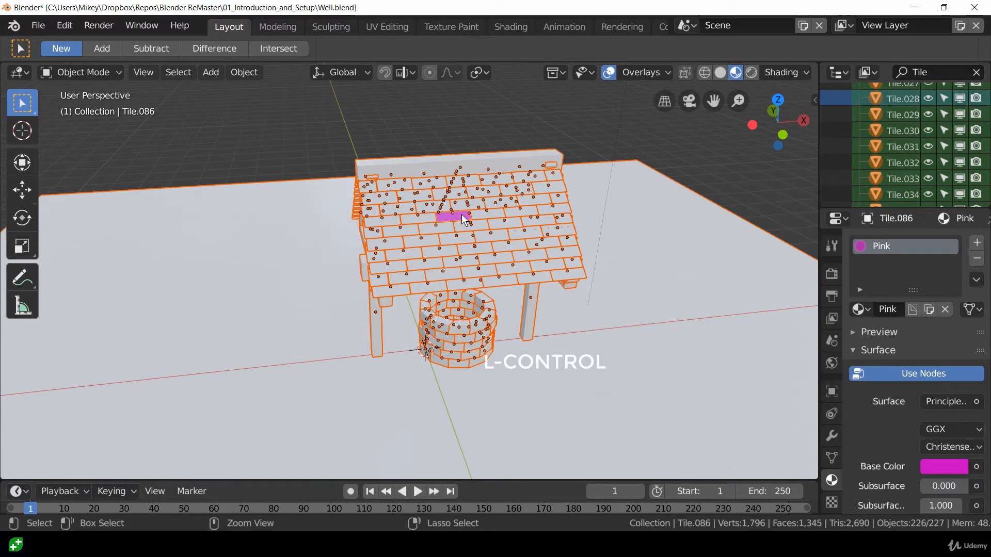
{"action": "key", "text": "ctrl+l"}
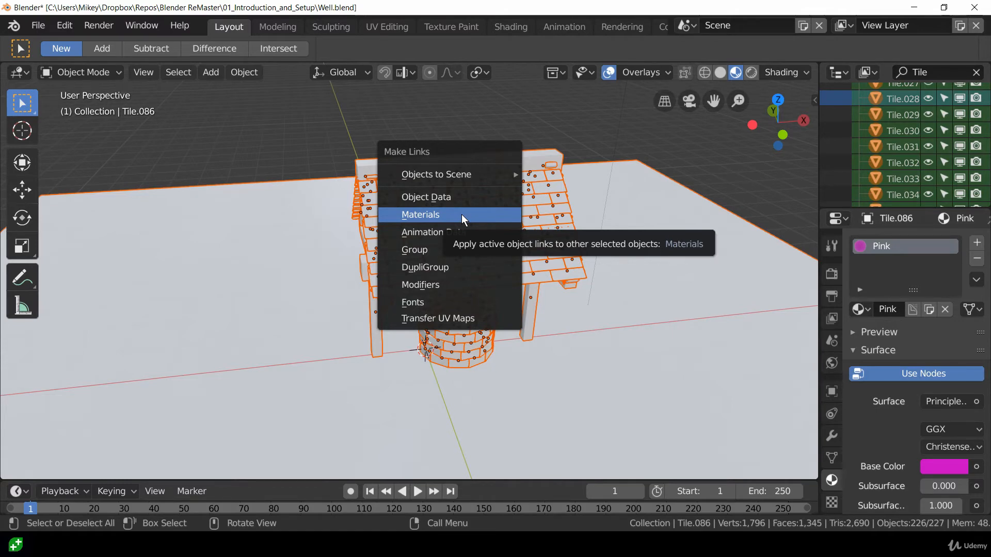
{"action": "left_click", "coordinate": [461, 215]}
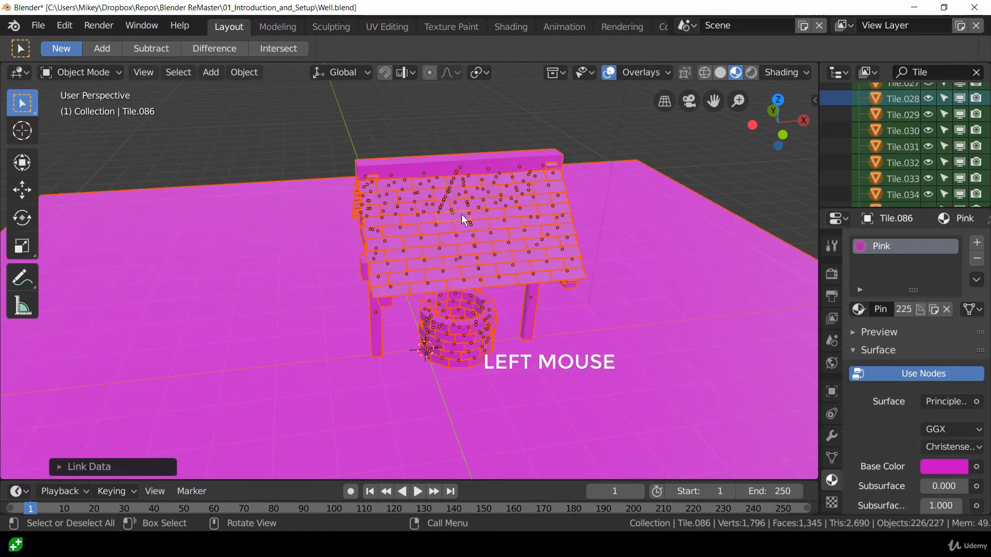
{"action": "left_click", "coordinate": [945, 467]}
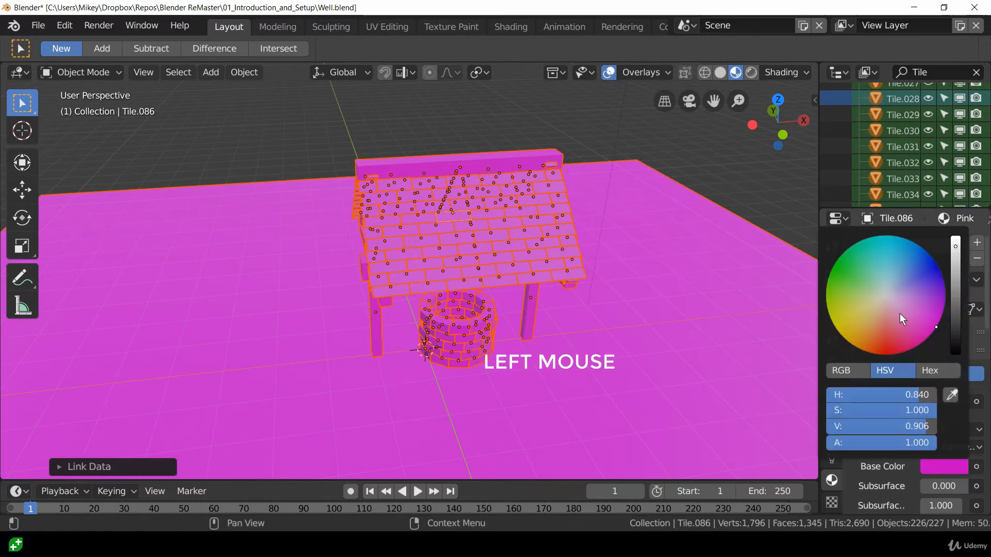
{"action": "mouse_move", "coordinate": [899, 314]}
{"action": "left_mouse_down"}
{"action": "mouse_move", "coordinate": [886, 301]}
{"action": "mouse_move", "coordinate": [880, 317]}
{"action": "mouse_move", "coordinate": [890, 317]}
{"action": "mouse_move", "coordinate": [883, 302]}
{"action": "left_mouse_up"}
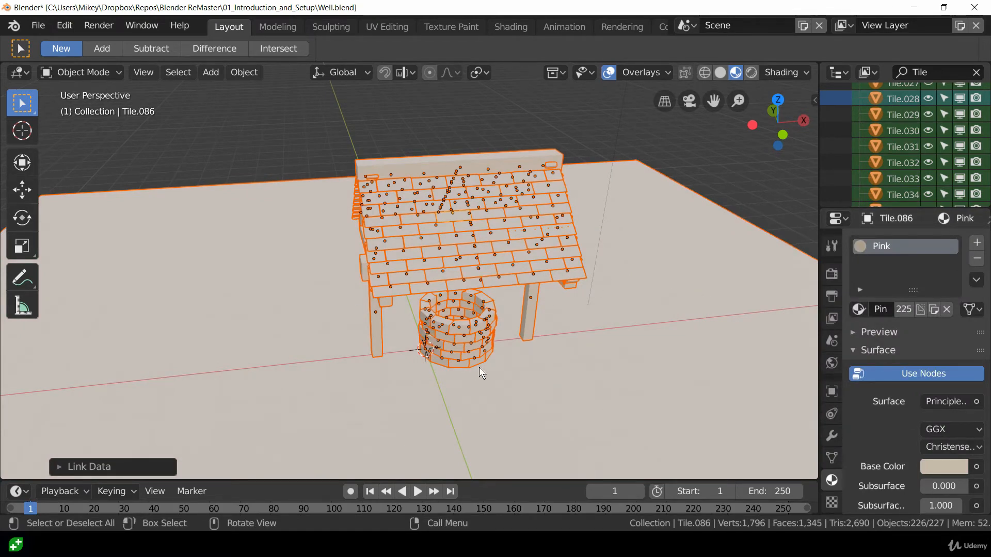
Select all bricks of the well's ring wall without the ground plane, making a front brick of the top course active.
{"action": "scroll", "coordinate": [485, 367], "scroll_direction": "up", "scroll_amount": 3}
{"action": "middle_click_drag", "start_coordinate": [490, 368], "coordinate": [467, 273]}
{"action": "middle_click_drag", "start_coordinate": [466, 273], "coordinate": [440, 232], "text": "shift"}
{"action": "middle_click_drag", "start_coordinate": [553, 294], "coordinate": [539, 313]}
{"action": "left_click", "coordinate": [510, 311]}
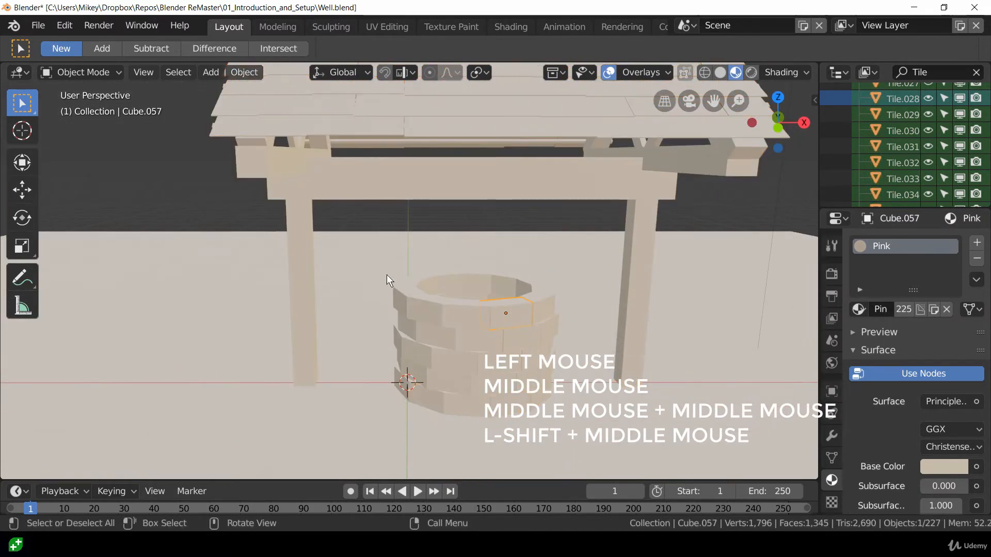
{"action": "left_click_drag", "start_coordinate": [378, 261], "coordinate": [577, 447]}
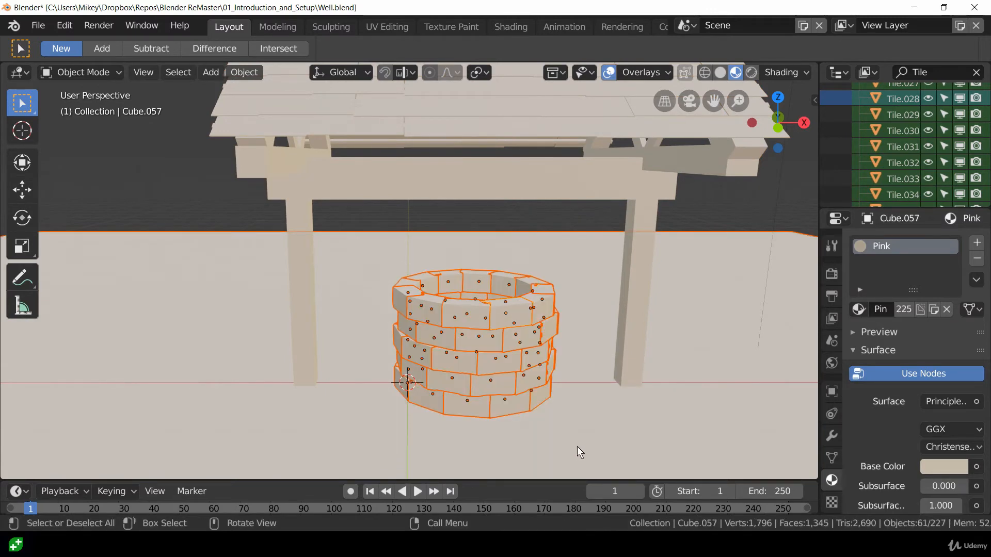
{"action": "scroll", "coordinate": [658, 321], "scroll_direction": "down", "scroll_amount": 5}
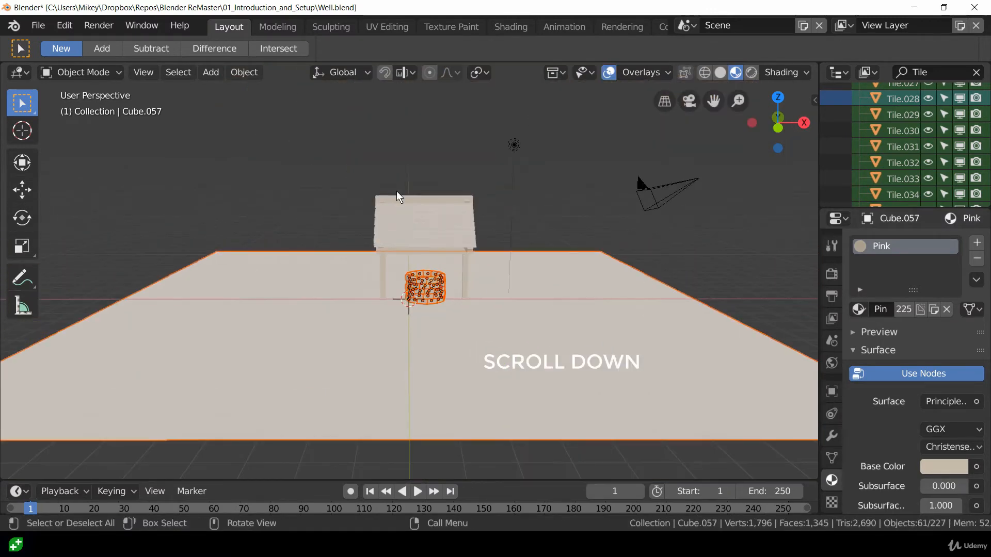
{"action": "scroll", "coordinate": [516, 295], "scroll_direction": "up", "scroll_amount": 5}
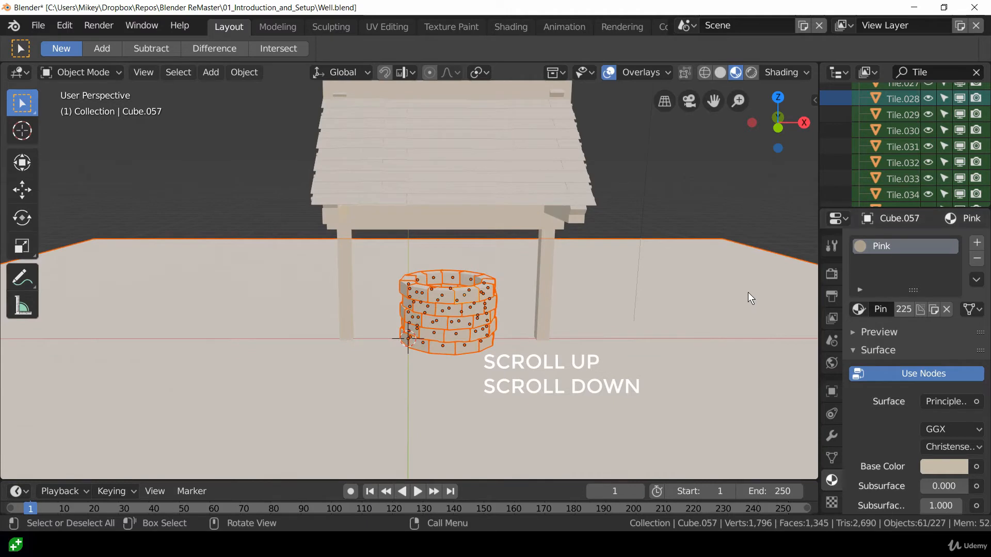
{"action": "left_click", "coordinate": [748, 292], "text": "shift"}
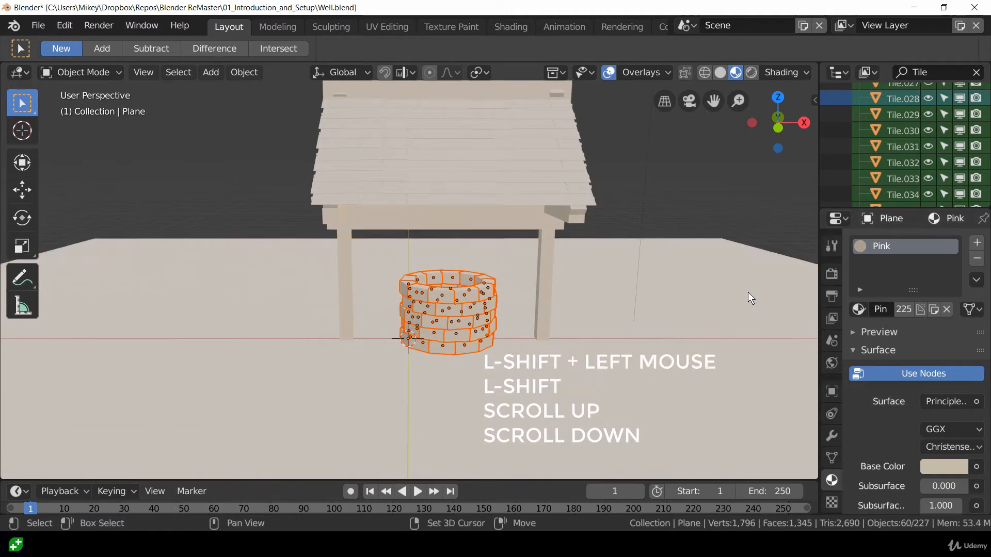
{"action": "left_click", "coordinate": [747, 292], "text": "shift"}
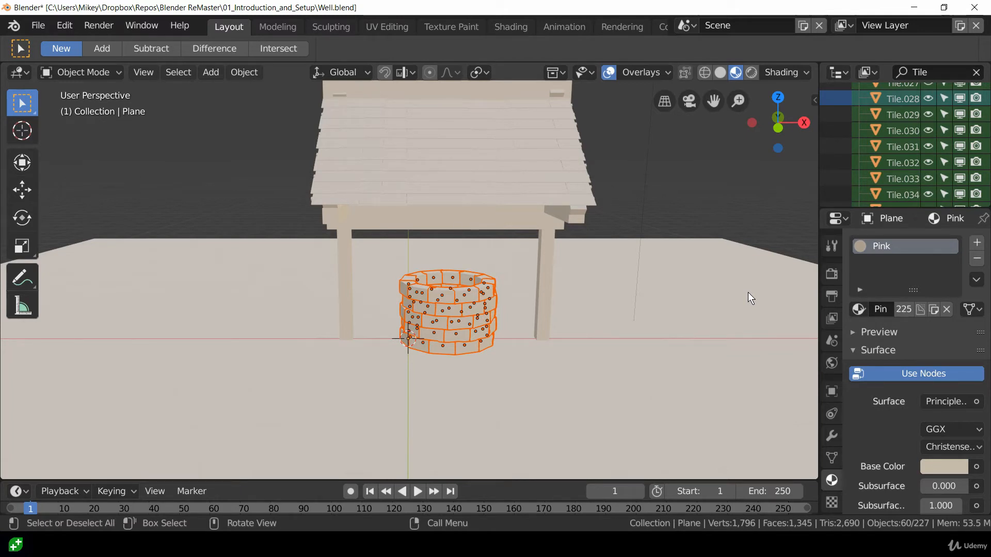
{"action": "scroll", "coordinate": [635, 371], "scroll_direction": "up", "scroll_amount": 5}
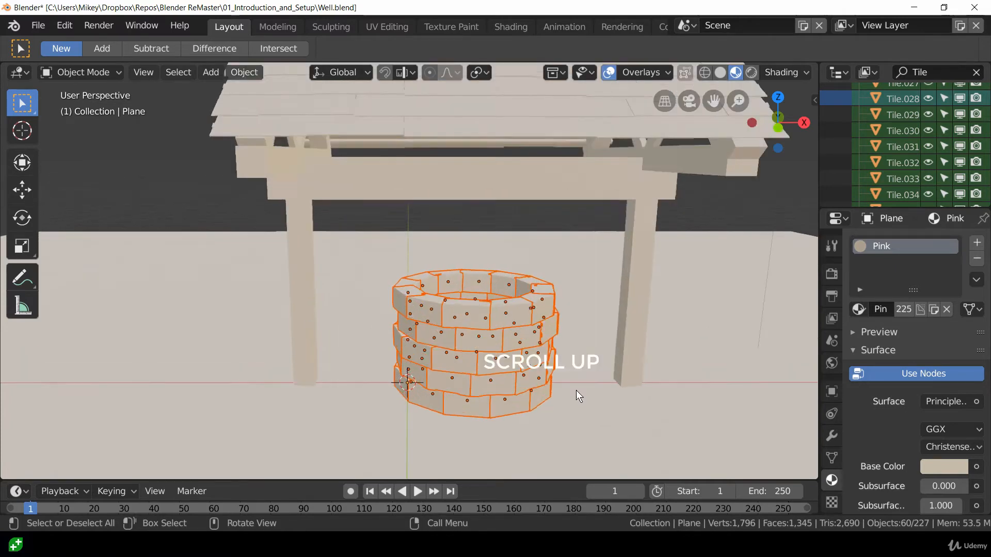
{"action": "left_click", "coordinate": [538, 364], "text": "shift"}
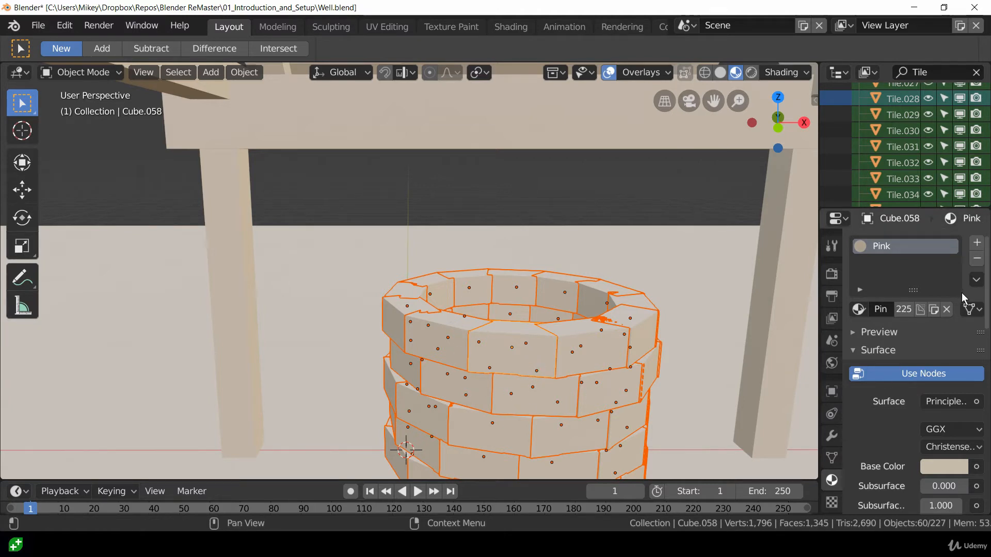
Replace the active brick's Pink material with a new material named Brick.
{"action": "left_click", "coordinate": [977, 258]}
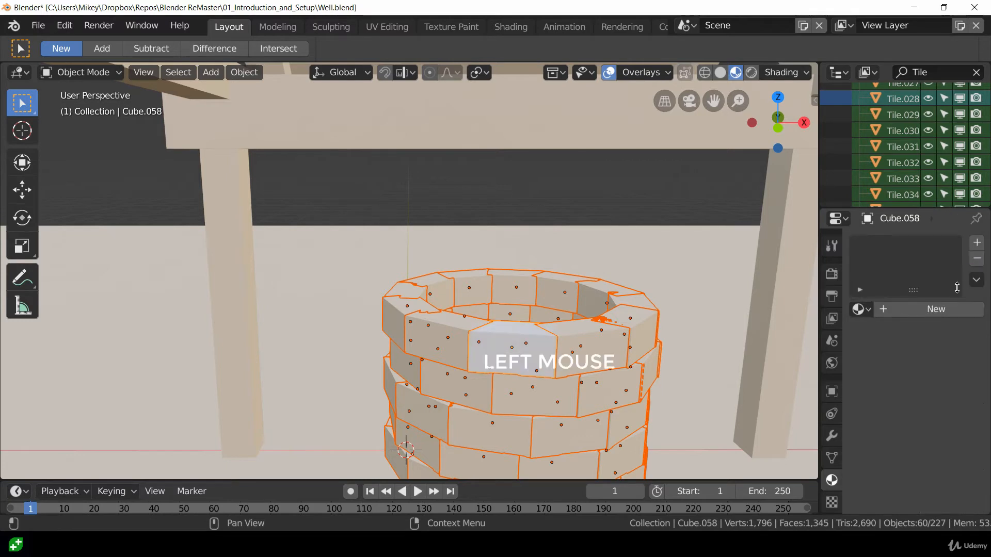
{"action": "left_click", "coordinate": [898, 311]}
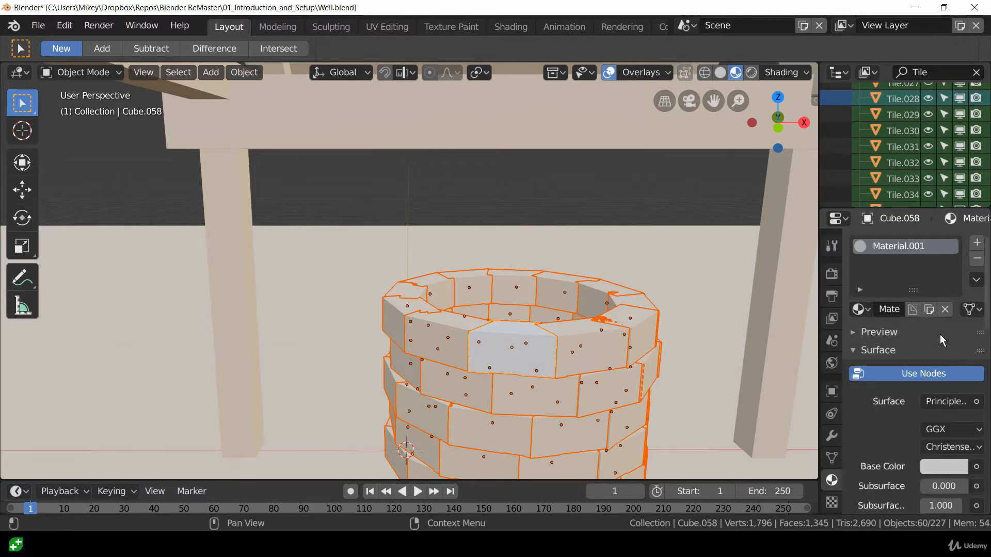
{"action": "double_click", "coordinate": [902, 247]}
{"action": "type", "text": "Brick"}
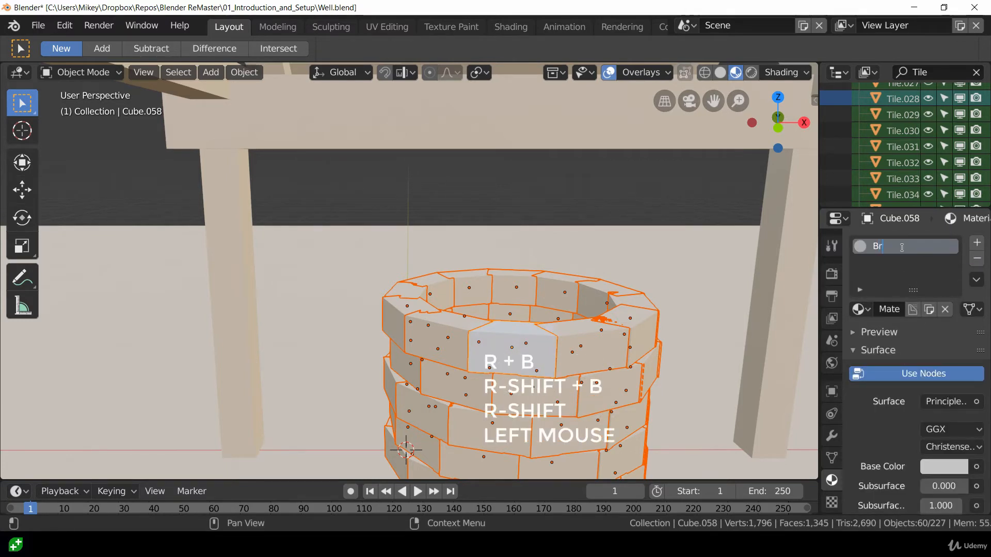
{"action": "key", "text": "Return"}
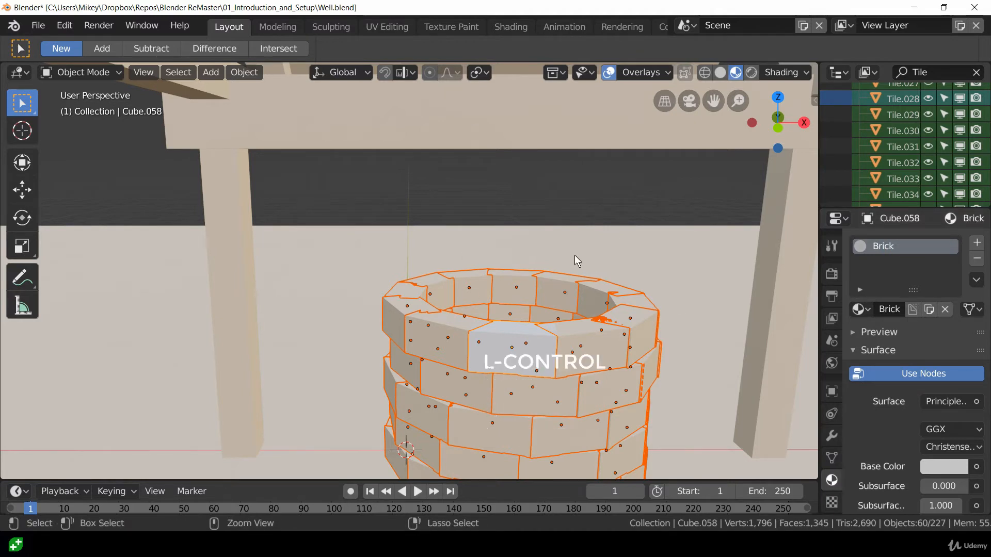
Link the Brick material to all selected well bricks and set its Base Color to a pale pinkish red.
{"action": "key", "text": "ctrl+l"}
{"action": "left_click", "coordinate": [574, 255]}
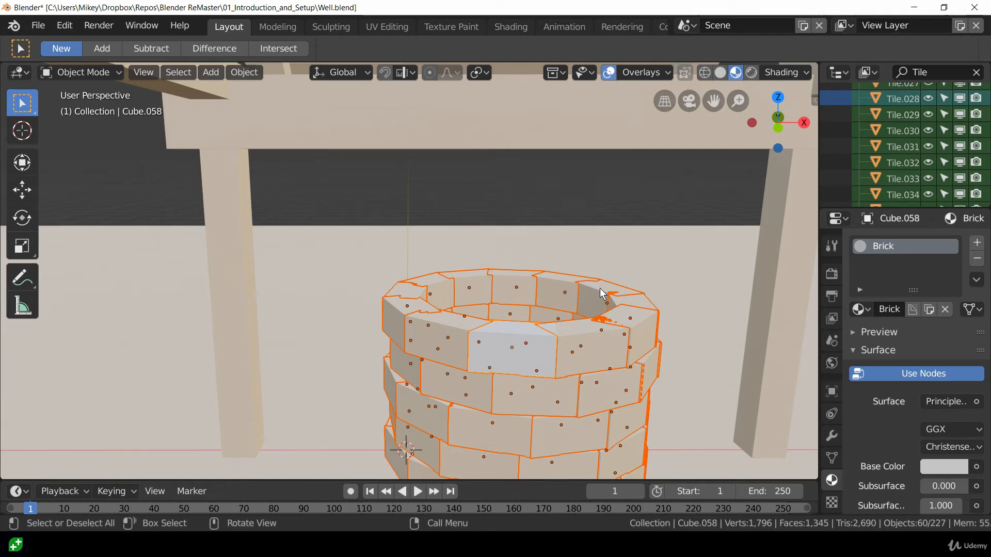
{"action": "key", "text": "ctrl"}
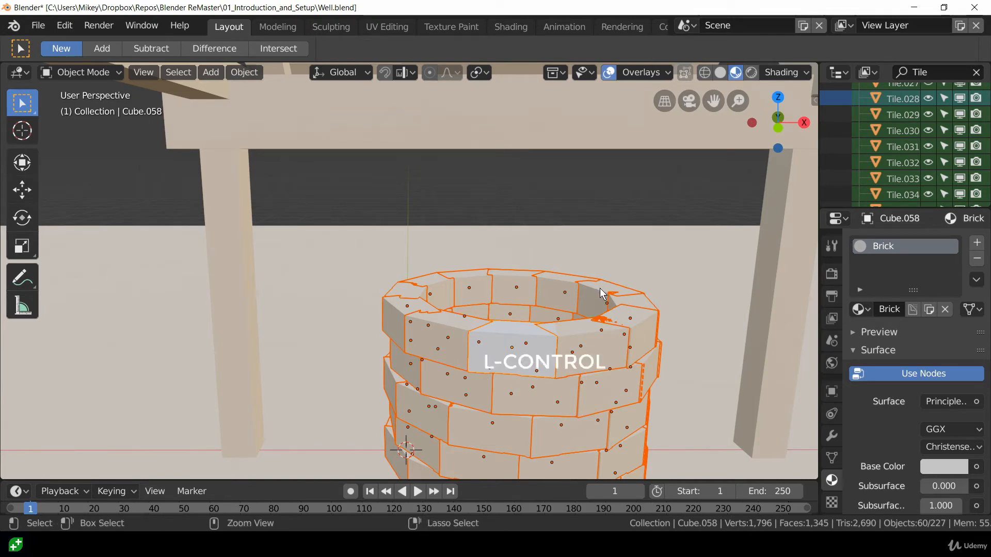
{"action": "key", "text": "ctrl+l"}
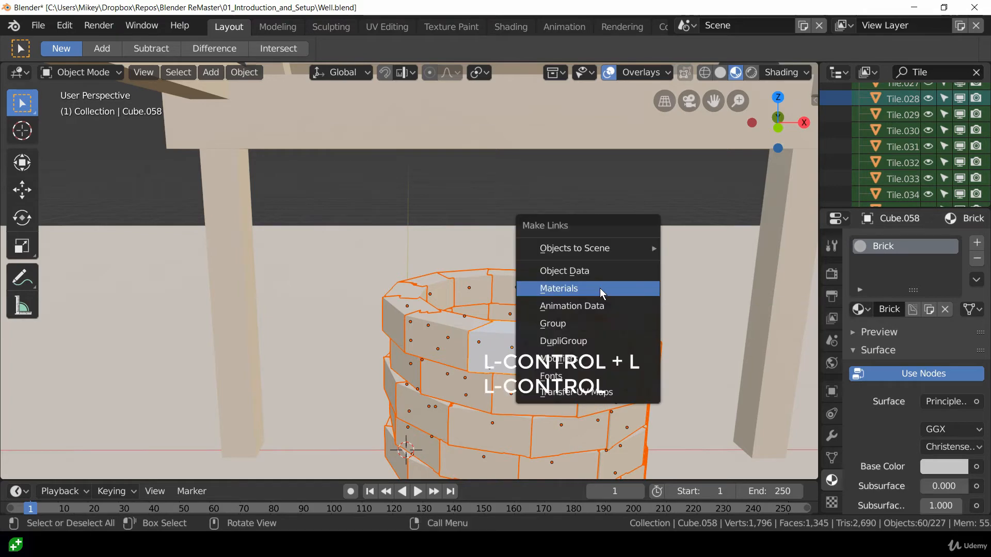
{"action": "left_click", "coordinate": [600, 288]}
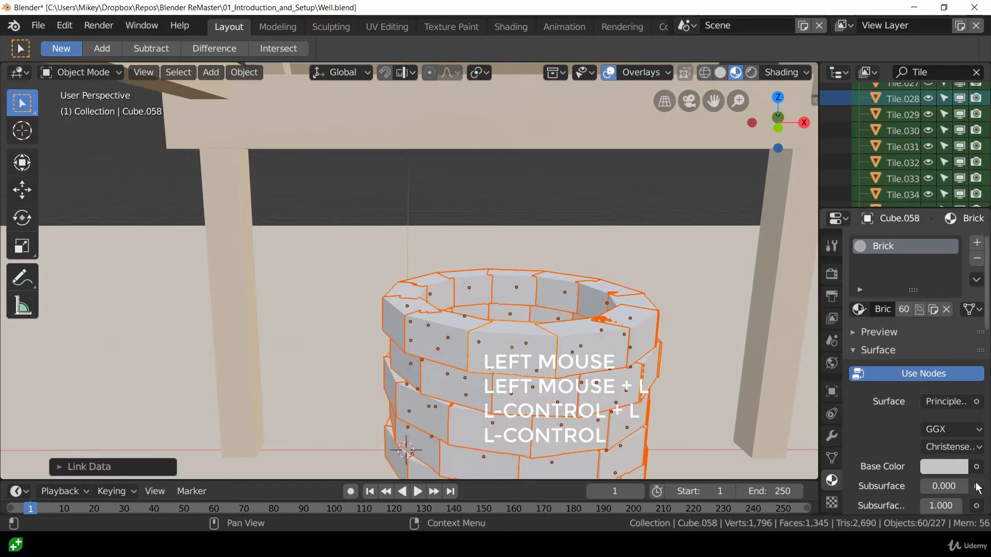
{"action": "left_click", "coordinate": [951, 466]}
{"action": "left_click_drag", "start_coordinate": [902, 300], "coordinate": [910, 302]}
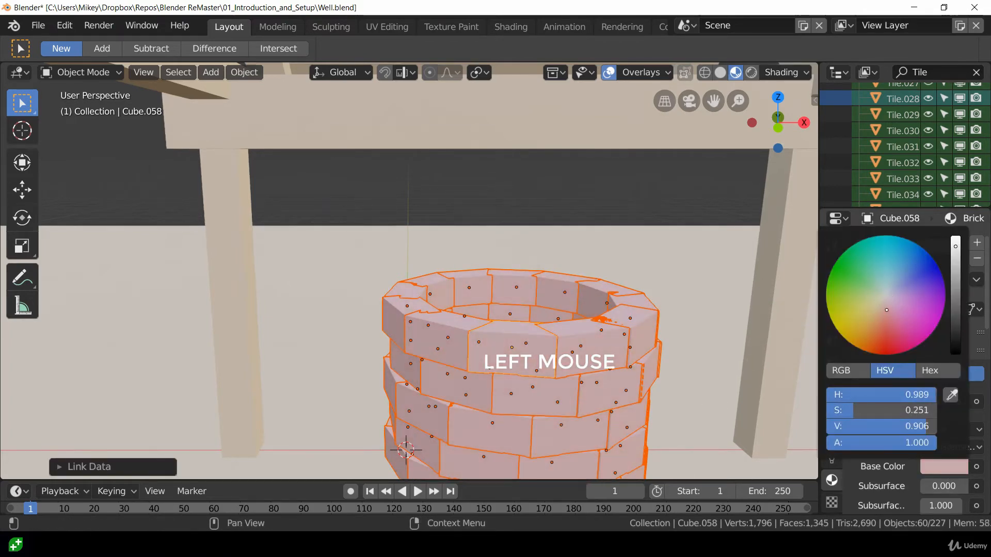
{"action": "scroll", "coordinate": [590, 303], "scroll_direction": "down", "scroll_amount": 5}
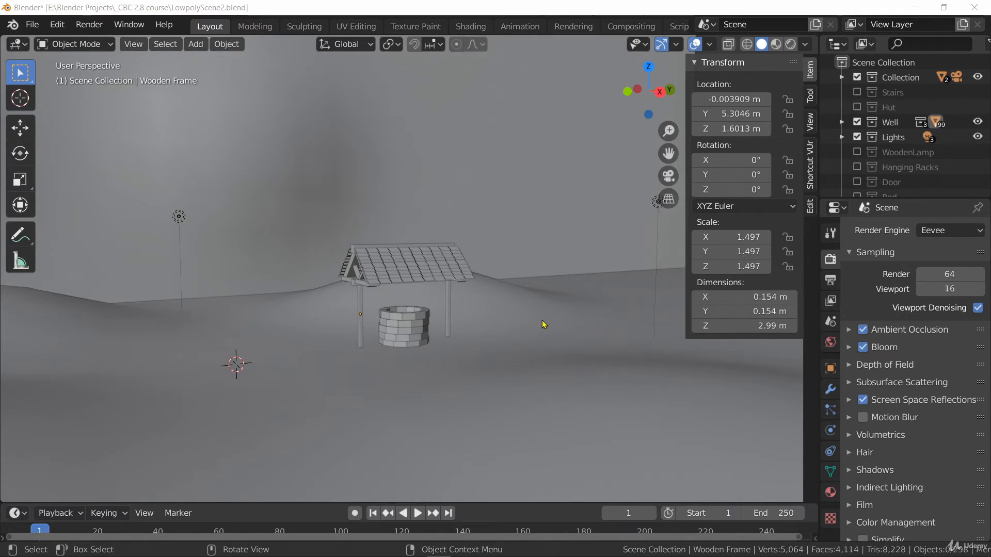
{"action": "middle_click_drag", "start_coordinate": [588, 305], "coordinate": [233, 302]}
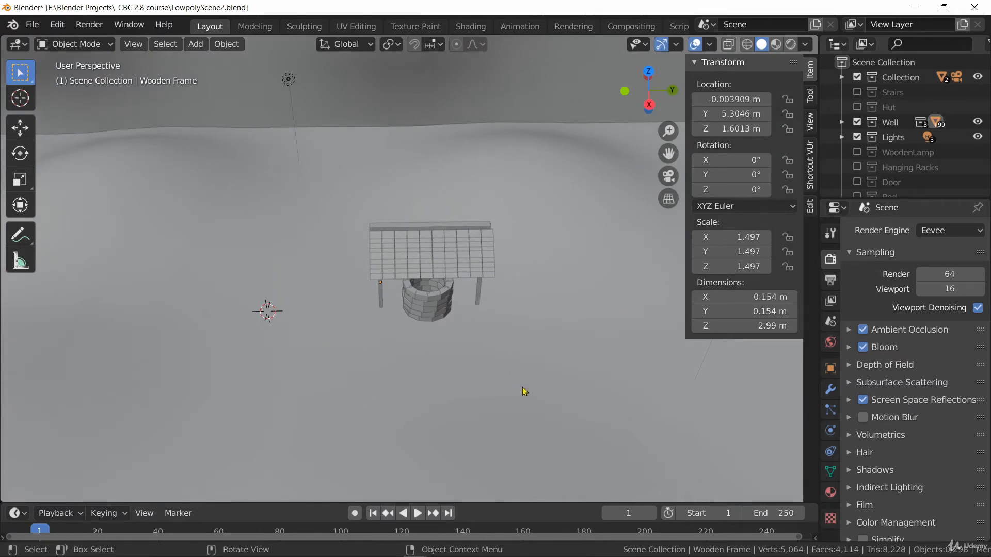
{"action": "middle_click_drag", "start_coordinate": [525, 392], "coordinate": [343, 182]}
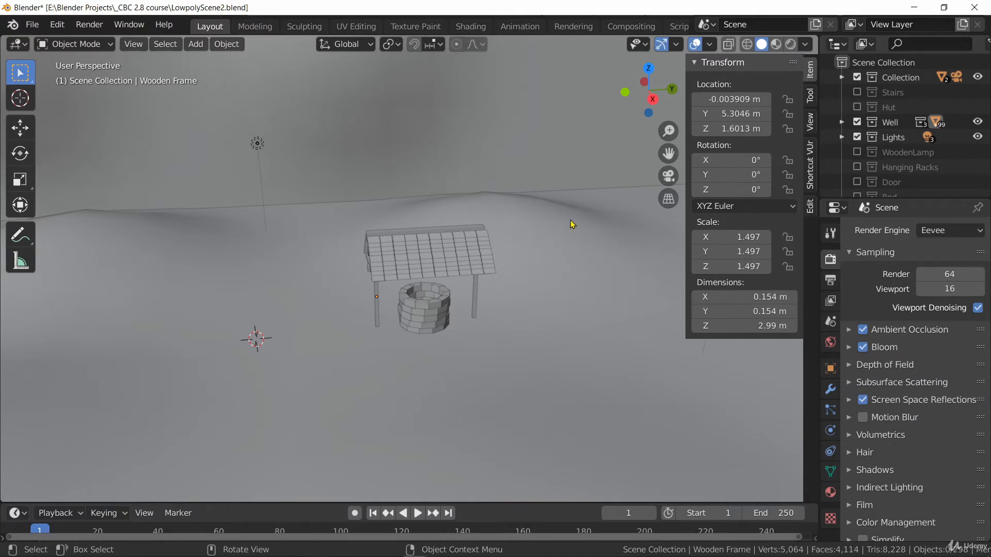
Expand the Well collection and select eight scattered tiles on the front roof slope one by one.
{"action": "left_click", "coordinate": [843, 124]}
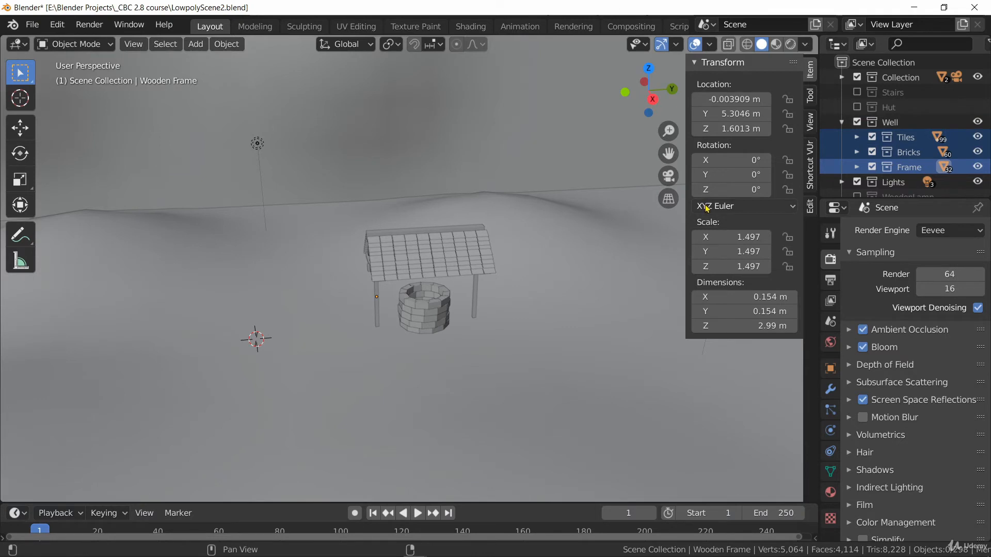
{"action": "left_click", "coordinate": [407, 268]}
{"action": "left_click", "coordinate": [438, 259], "text": "shift"}
{"action": "left_click", "coordinate": [471, 243], "text": "shift"}
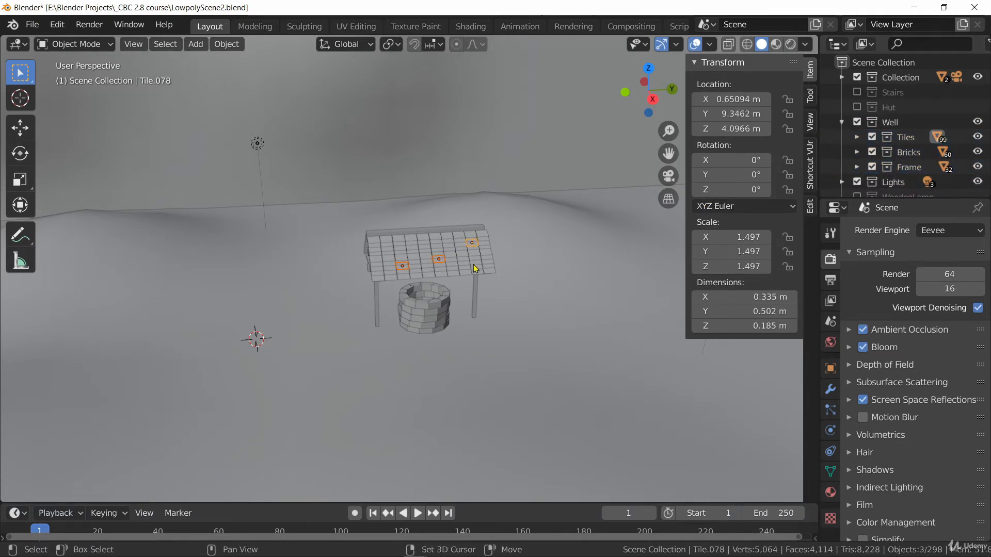
{"action": "left_click", "coordinate": [475, 261], "text": "shift"}
{"action": "left_click", "coordinate": [440, 265], "text": "shift"}
{"action": "left_click", "coordinate": [473, 257], "text": "shift"}
{"action": "left_click", "coordinate": [464, 258], "text": "shift"}
{"action": "left_click", "coordinate": [448, 248], "text": "shift"}
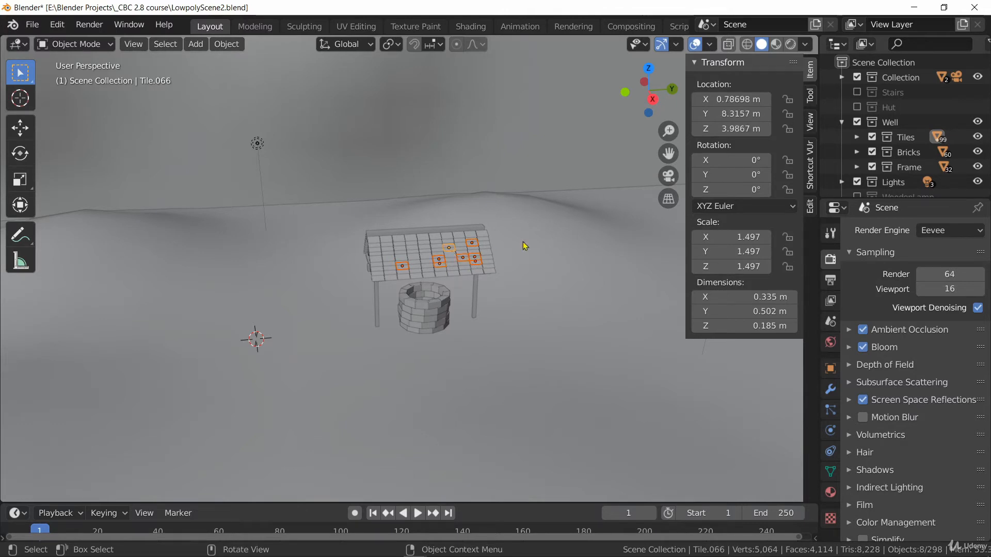
Select all objects of the Tiles collection, followed by all objects of the Bricks collection.
{"action": "right_click", "coordinate": [895, 140]}
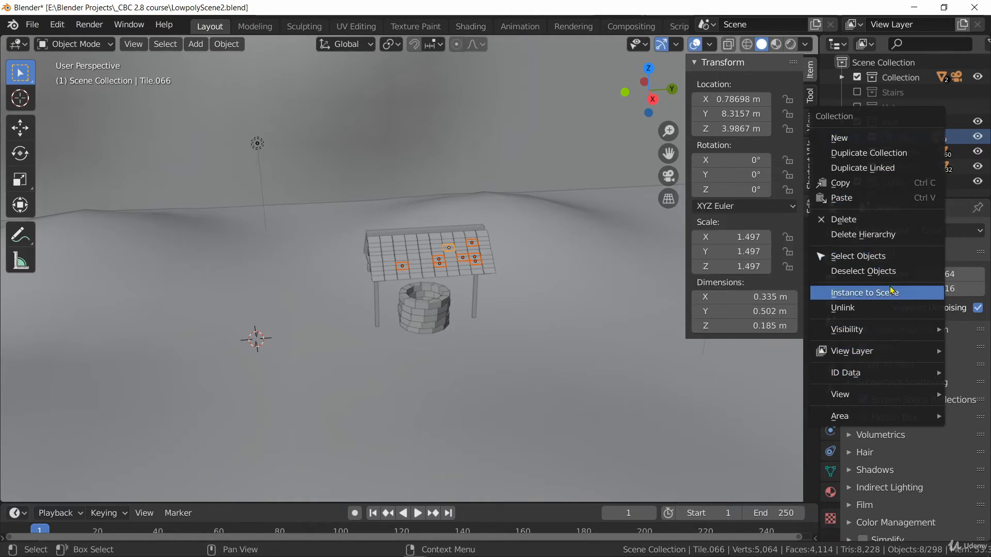
{"action": "left_click", "coordinate": [889, 257]}
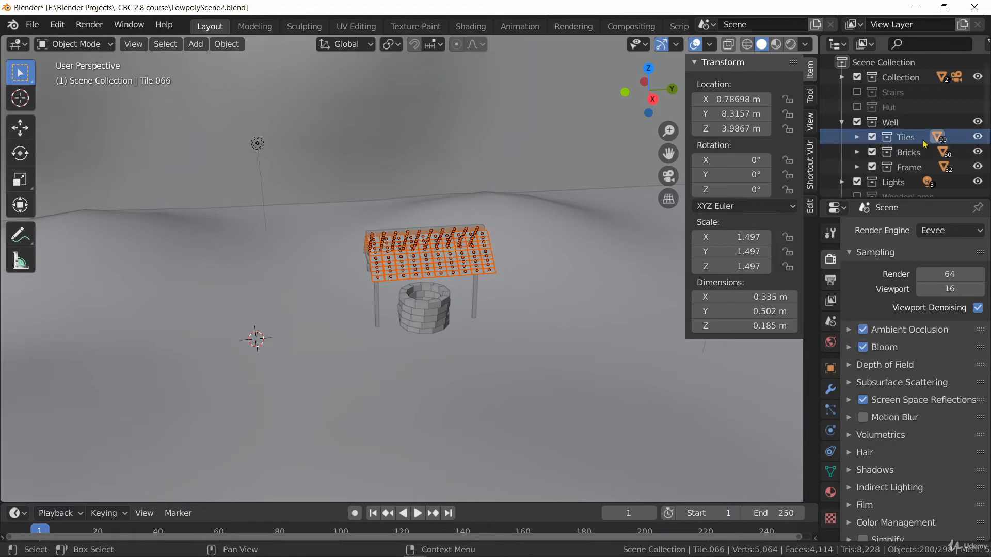
{"action": "mouse_move", "coordinate": [421, 326]}
{"action": "middle_mouse_down"}
{"action": "mouse_move", "coordinate": [416, 308]}
{"action": "mouse_move", "coordinate": [475, 312]}
{"action": "mouse_move", "coordinate": [524, 287]}
{"action": "mouse_move", "coordinate": [407, 358]}
{"action": "mouse_move", "coordinate": [424, 330]}
{"action": "middle_mouse_up"}
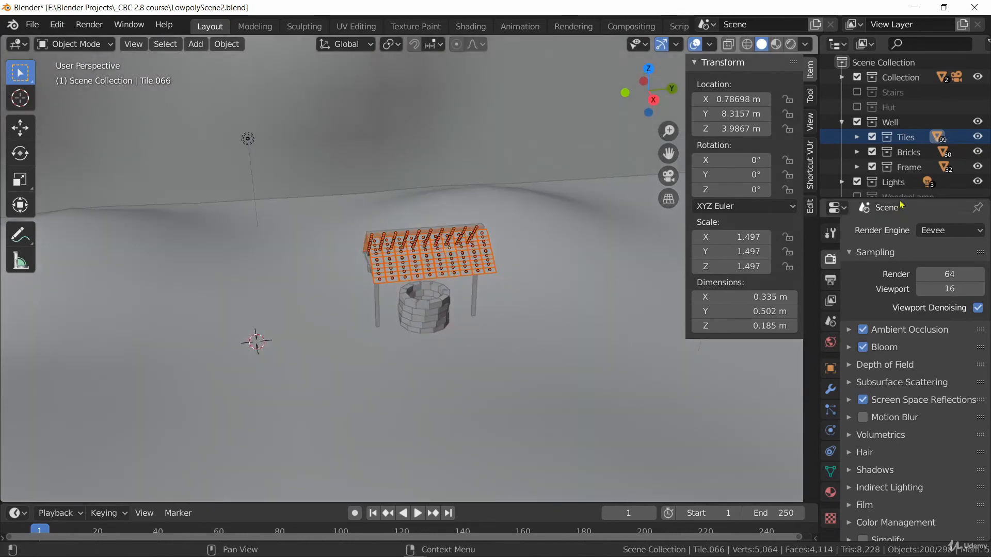
{"action": "right_click", "coordinate": [909, 152]}
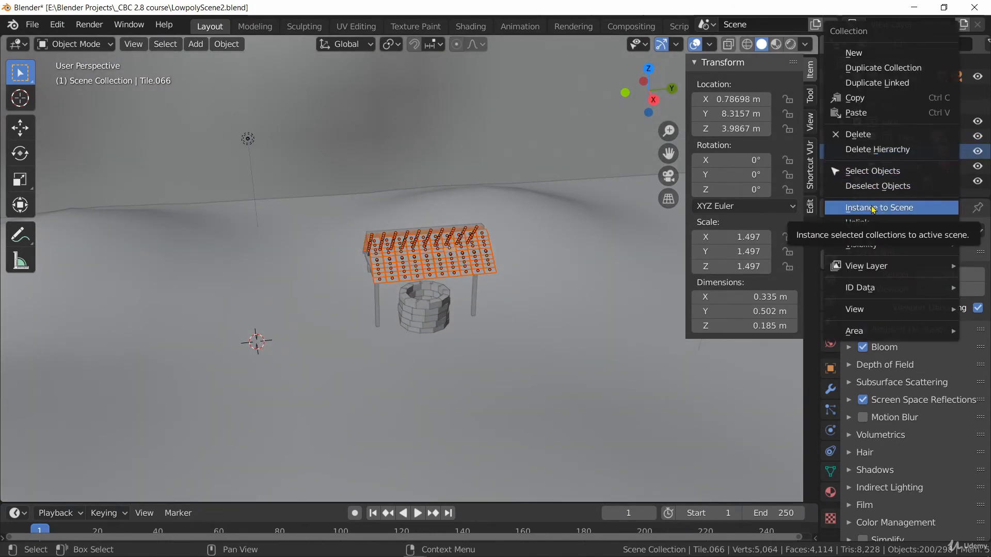
{"action": "left_click", "coordinate": [889, 171]}
{"action": "middle_click_drag", "start_coordinate": [345, 434], "coordinate": [506, 320]}
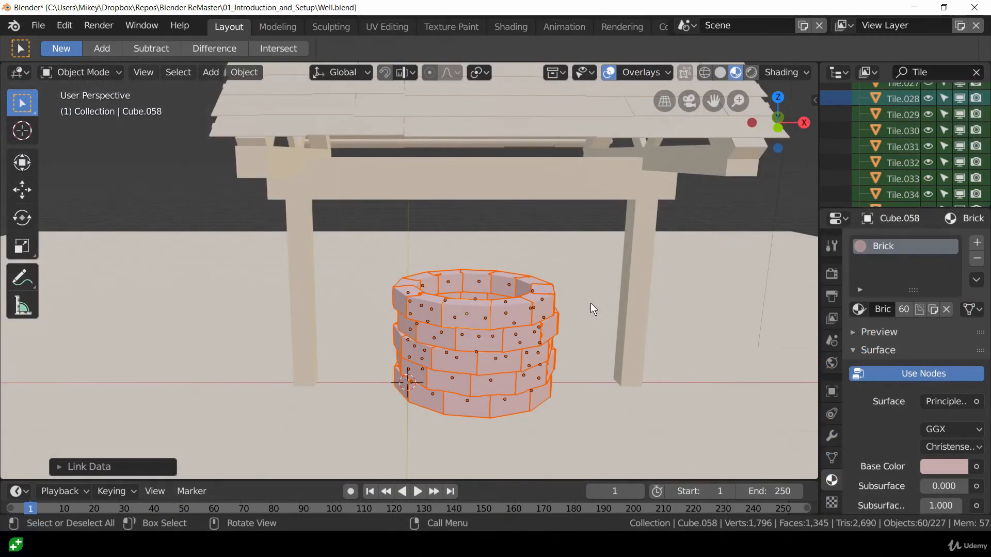
Starting from a single front brick of the well, select all objects linked by the same material.
{"action": "left_click", "coordinate": [487, 341]}
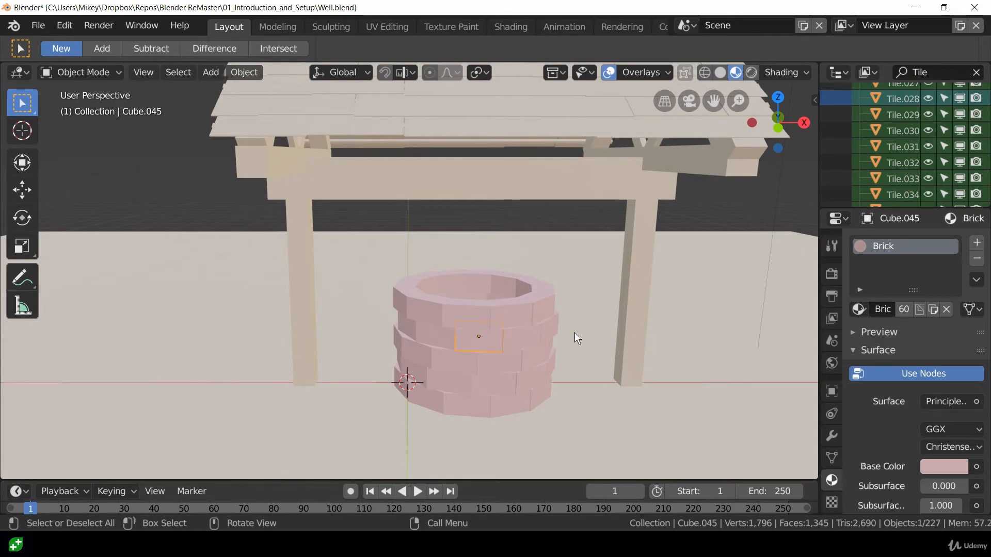
{"action": "key", "text": "shift+l"}
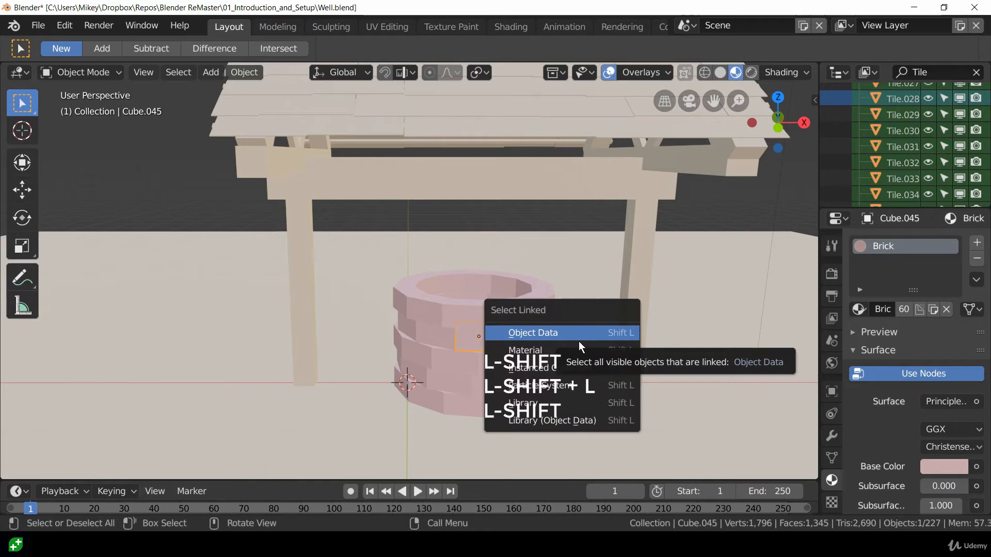
{"action": "left_click", "coordinate": [605, 351]}
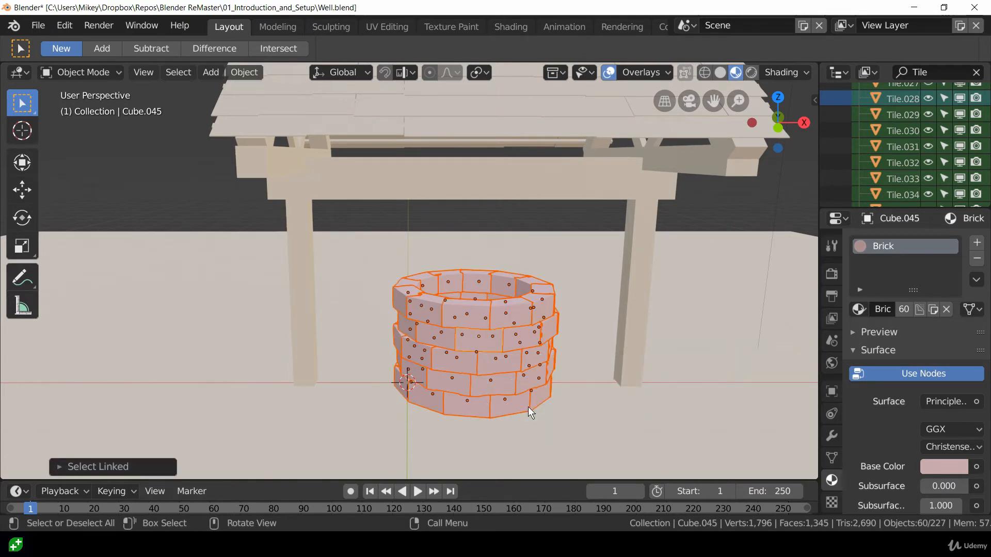
{"action": "scroll", "coordinate": [546, 240], "scroll_direction": "down", "scroll_amount": 5}
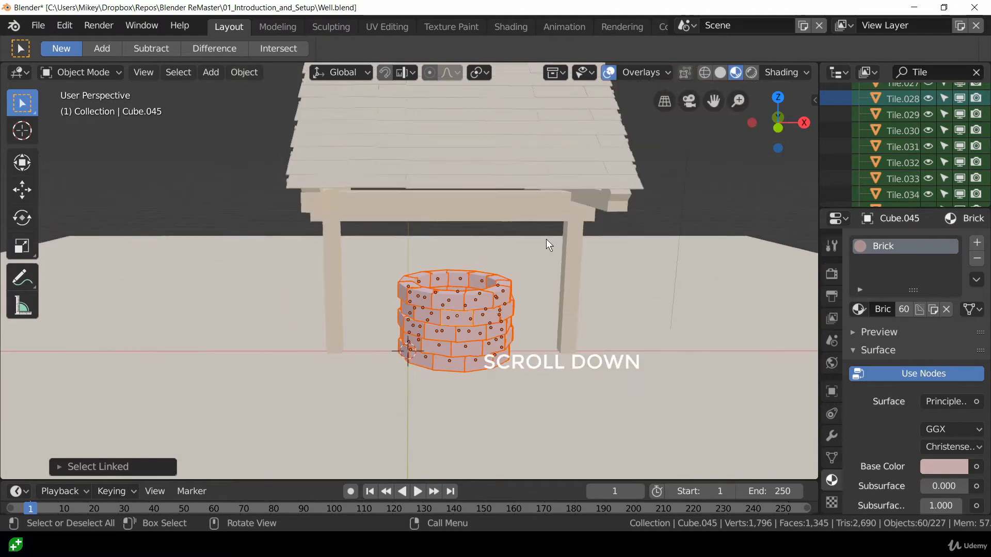
Examine the well from several sides, including the gable end and the underside of its roof frame.
{"action": "middle_click_drag", "start_coordinate": [440, 185], "coordinate": [695, 234]}
{"action": "scroll", "coordinate": [729, 212], "scroll_direction": "down", "scroll_amount": 3}
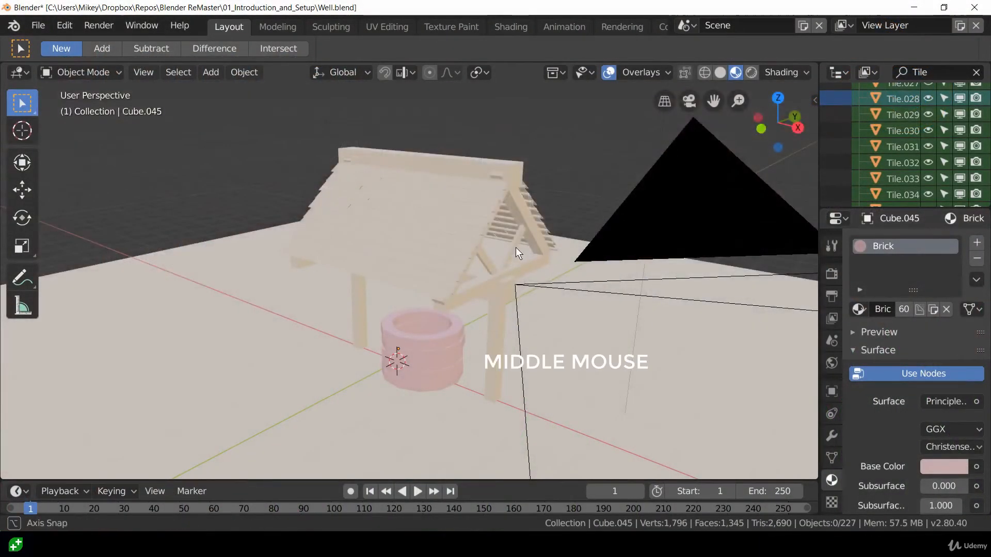
{"action": "middle_click_drag", "start_coordinate": [515, 247], "coordinate": [325, 241]}
{"action": "middle_click_drag", "start_coordinate": [488, 251], "coordinate": [398, 277]}
{"action": "scroll", "coordinate": [456, 219], "scroll_direction": "up", "scroll_amount": 4}
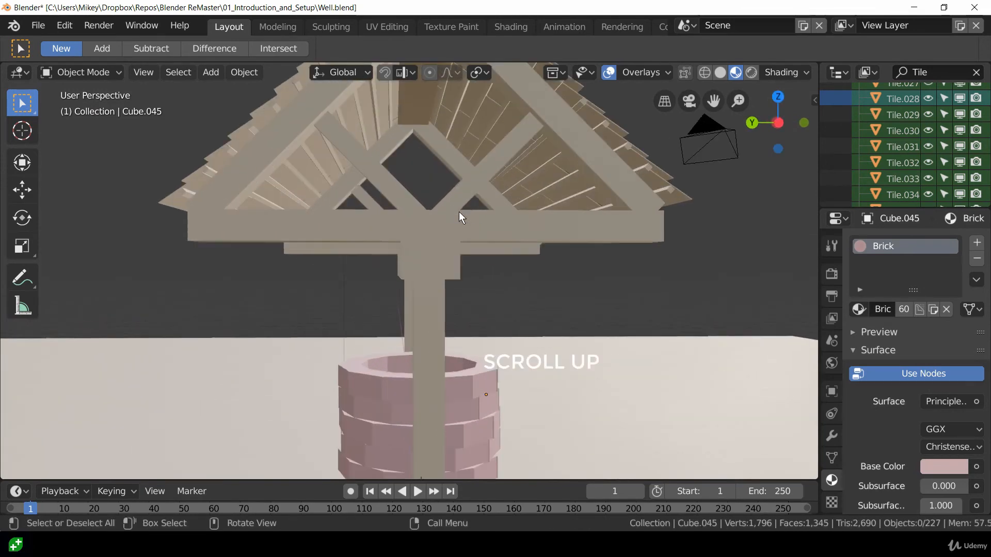
{"action": "middle_click_drag", "start_coordinate": [459, 212], "coordinate": [503, 176]}
{"action": "middle_click_drag", "start_coordinate": [250, 269], "coordinate": [361, 231]}
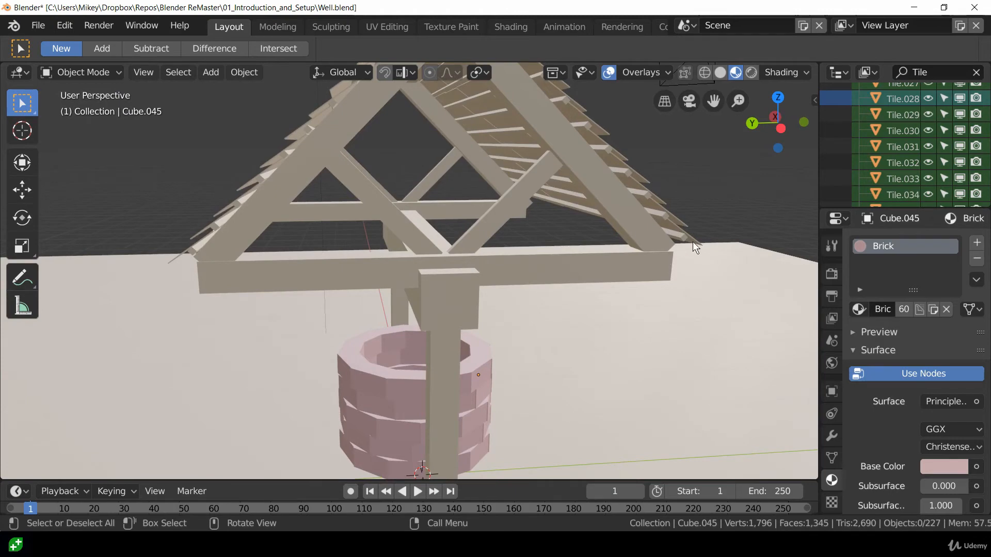
{"action": "middle_click_drag", "start_coordinate": [693, 241], "coordinate": [621, 227]}
{"action": "scroll", "coordinate": [562, 280], "scroll_direction": "down", "scroll_amount": 3}
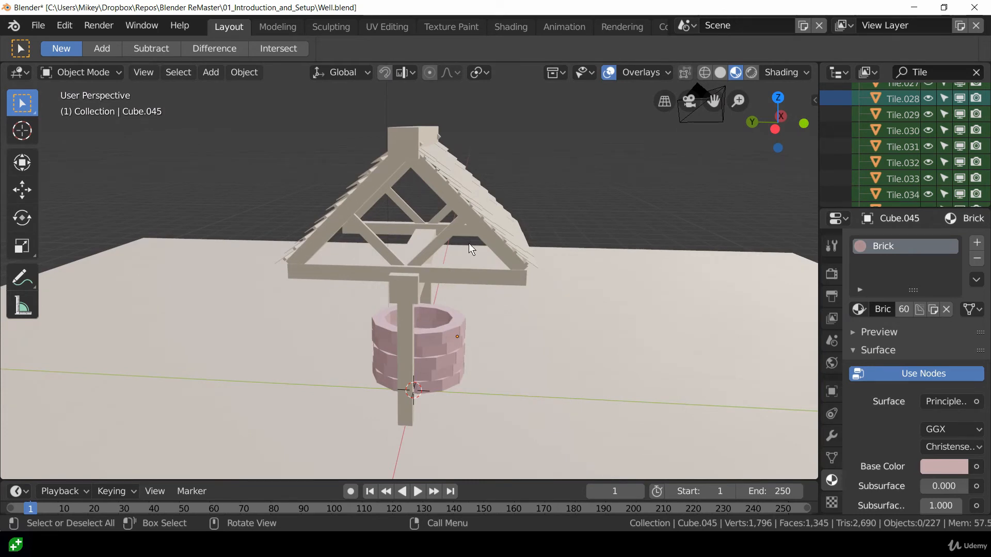
{"action": "middle_click_drag", "start_coordinate": [503, 234], "coordinate": [488, 221]}
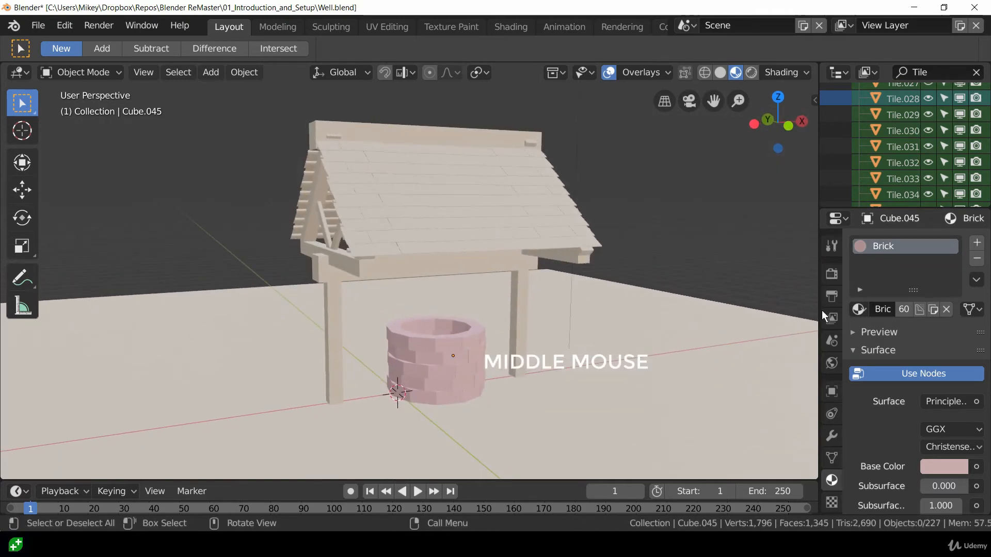
Select a roof tile on the front slope and rename its Pink material to Tiles.
{"action": "left_click", "coordinate": [368, 192]}
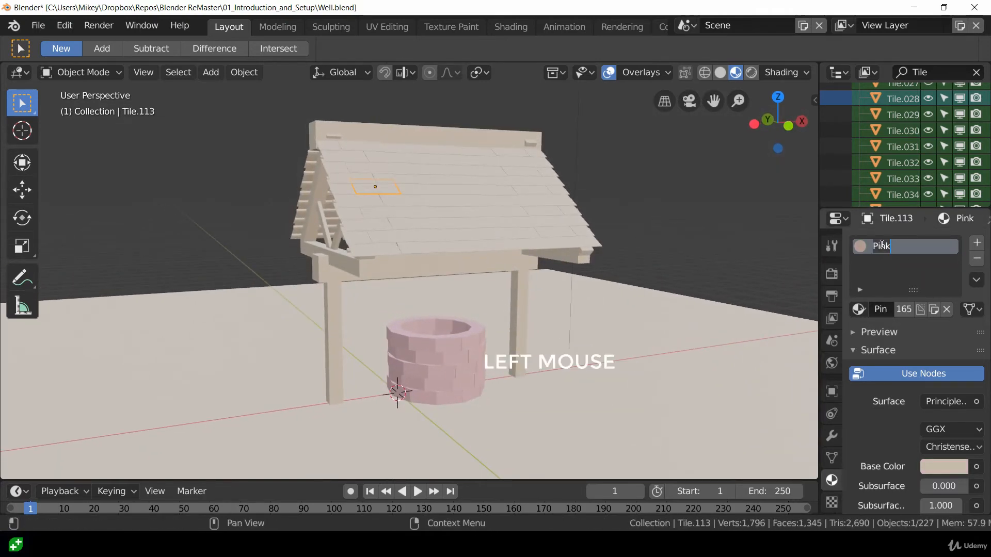
{"action": "type", "text": "Tiles"}
{"action": "key", "text": "Return"}
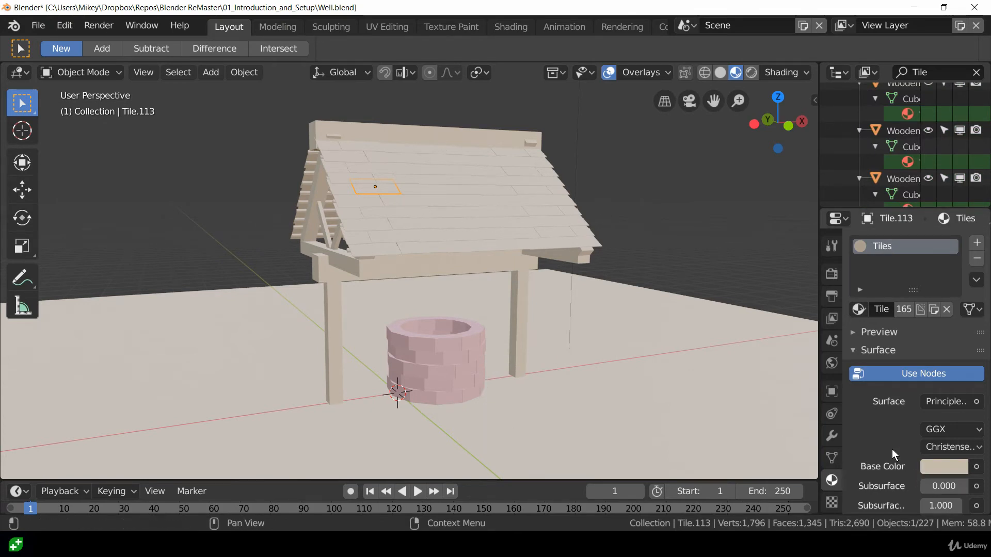
Set the Tiles material's Base Color to a dark grey with hue 0.944, saturation 0.101 and value 0.272.
{"action": "left_click", "coordinate": [929, 466]}
{"action": "left_click", "coordinate": [896, 326]}
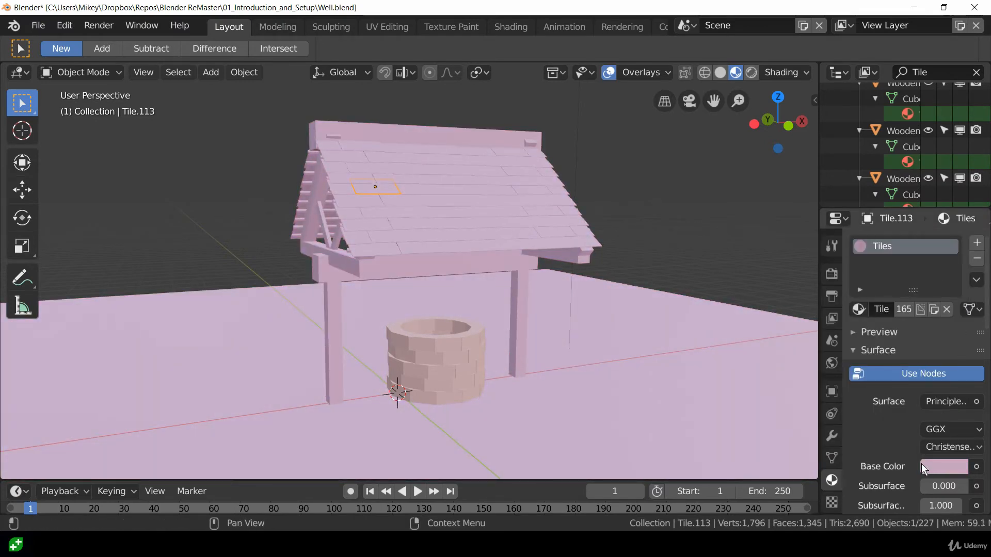
{"action": "left_click", "coordinate": [944, 466]}
{"action": "left_click", "coordinate": [885, 299]}
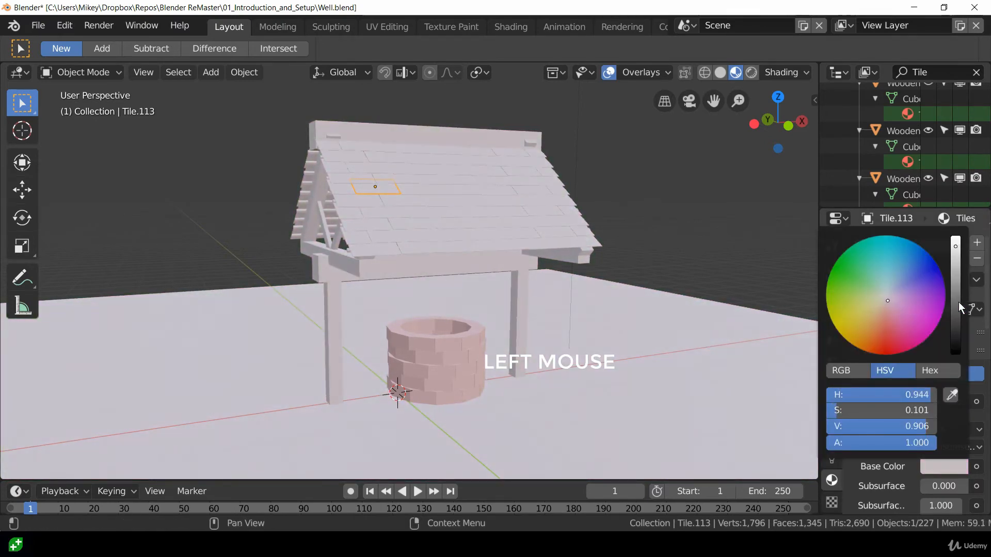
{"action": "left_click_drag", "start_coordinate": [955, 302], "coordinate": [955, 323]}
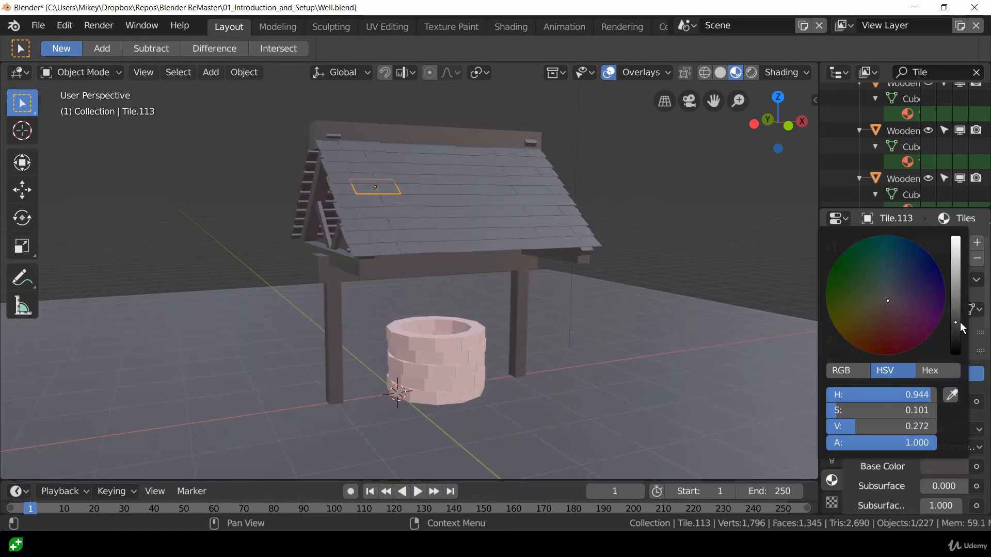
Replace the ground plane's Tiles material with a new material named Ground.
{"action": "middle_click_drag", "start_coordinate": [405, 395], "coordinate": [482, 383]}
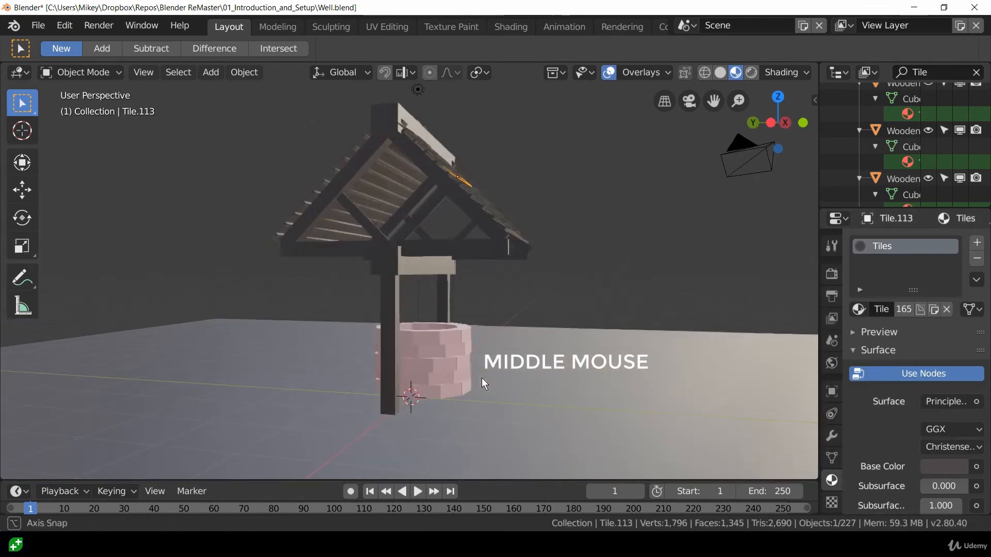
{"action": "left_click", "coordinate": [698, 406]}
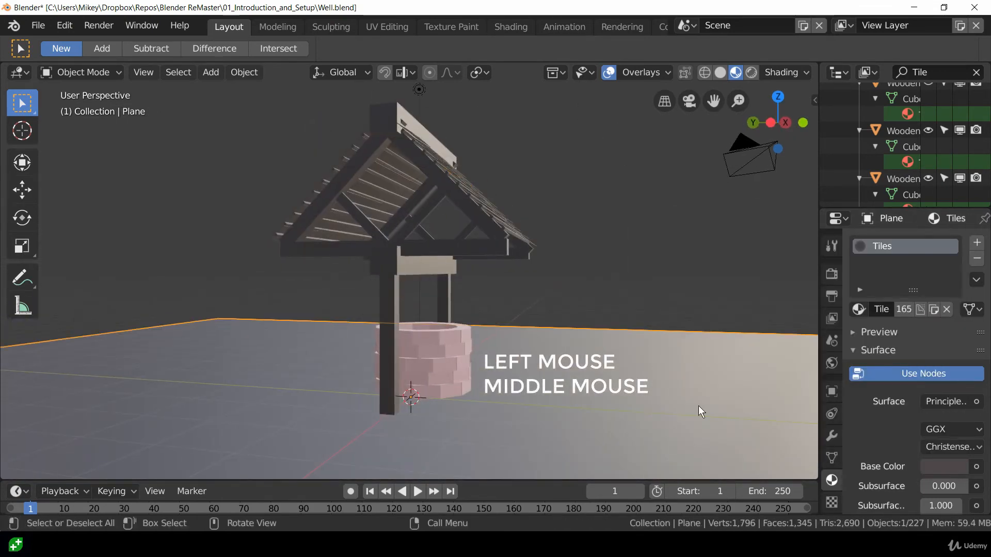
{"action": "left_click", "coordinate": [977, 259]}
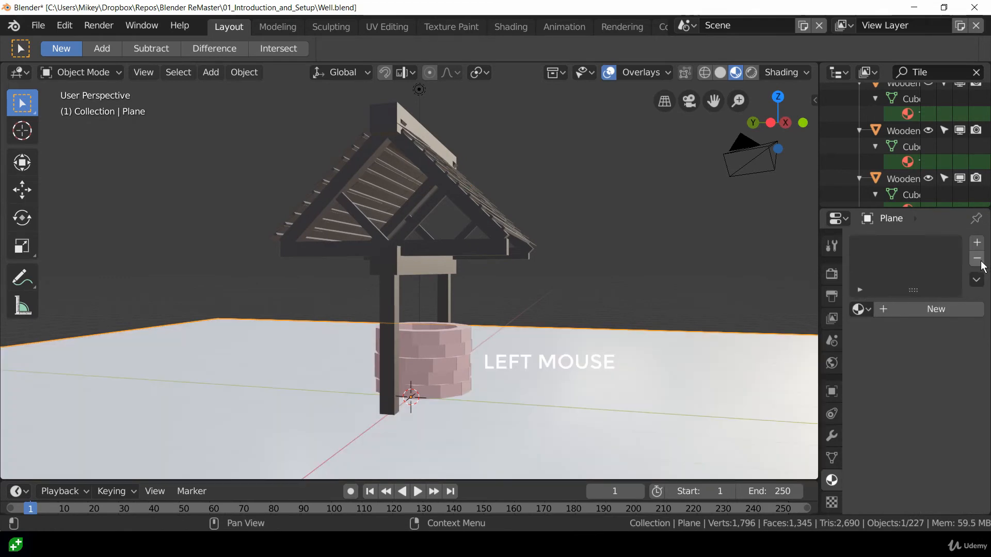
{"action": "left_click", "coordinate": [930, 308]}
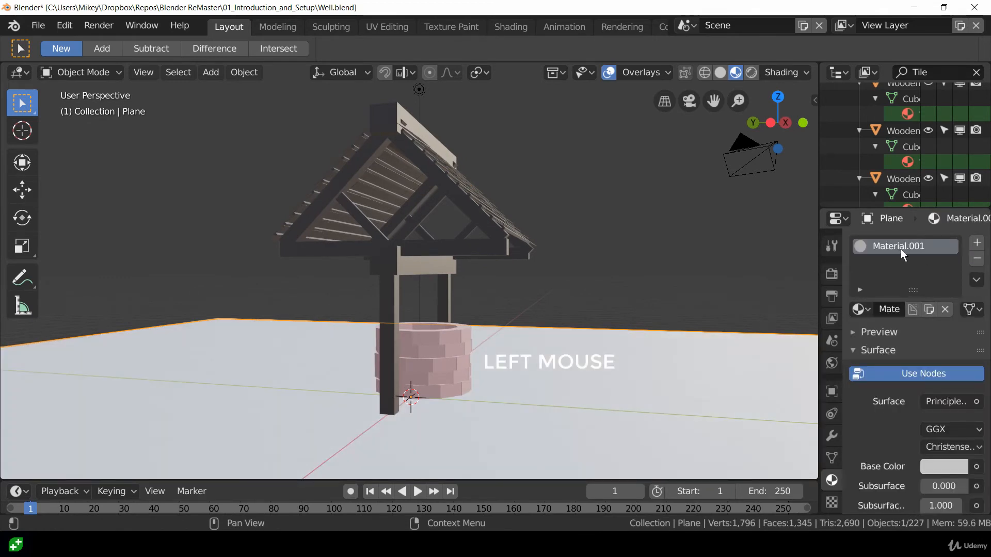
{"action": "double_click", "coordinate": [900, 249]}
{"action": "type", "text": "Ground"}
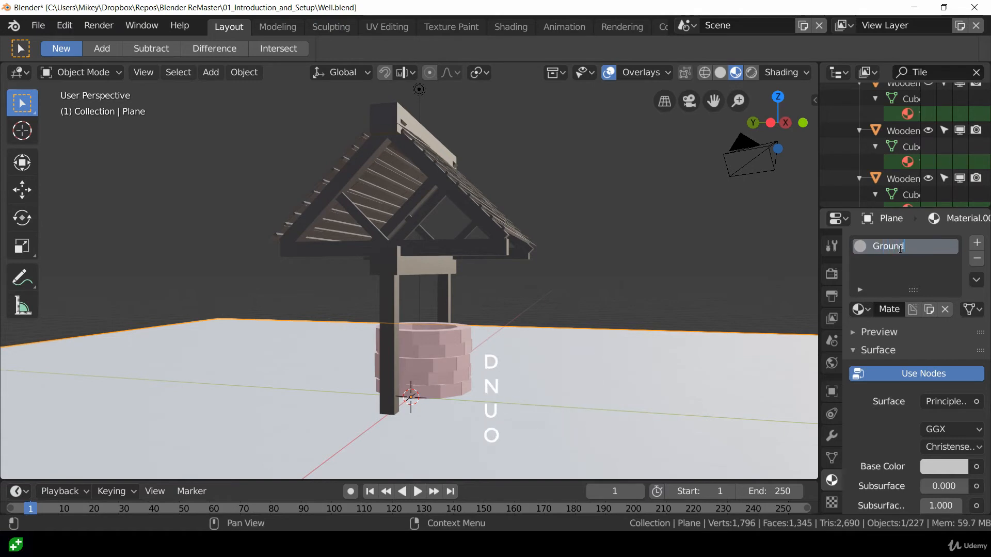
{"action": "key", "text": "Return"}
Set the Ground material's Base Color to a dark green with hue 0.348, saturation 0.959 and value 0.323.
{"action": "left_click", "coordinate": [928, 469]}
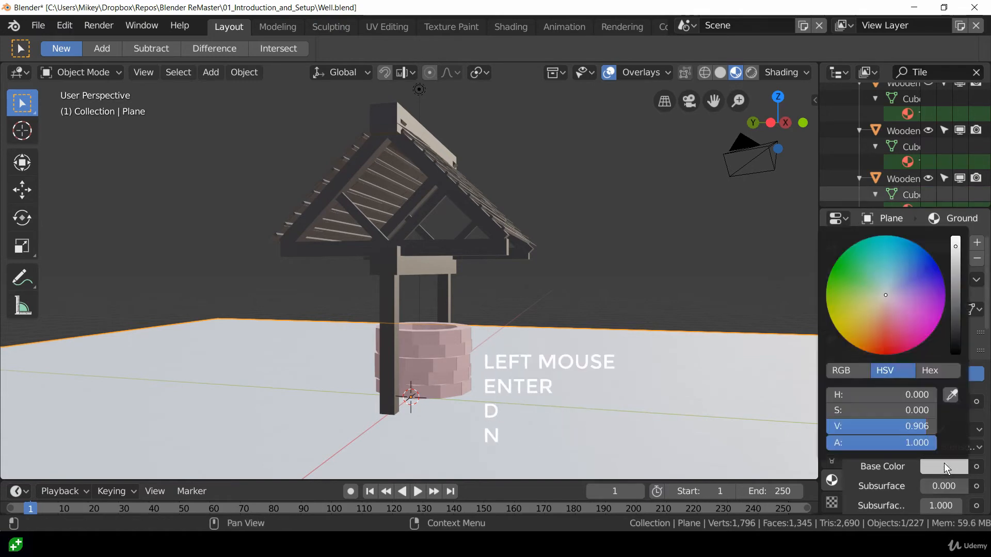
{"action": "left_click", "coordinate": [841, 268]}
{"action": "left_click", "coordinate": [955, 316]}
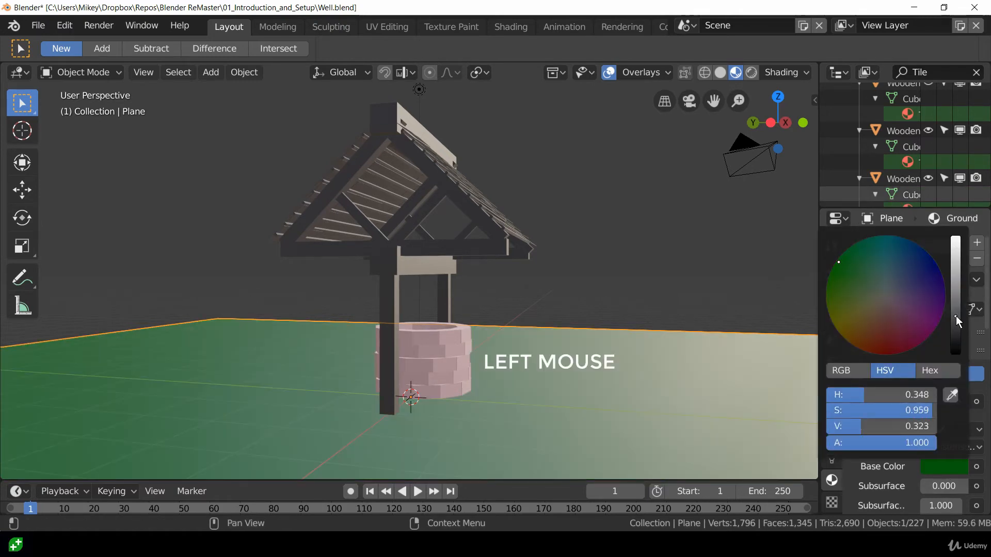
Select the roof's ridge beam and add the frame's posts, horizontal beams and inner braces, keeping the ridge beam active.
{"action": "middle_click_drag", "start_coordinate": [458, 255], "coordinate": [435, 177]}
{"action": "scroll", "coordinate": [503, 243], "scroll_direction": "up", "scroll_amount": 2}
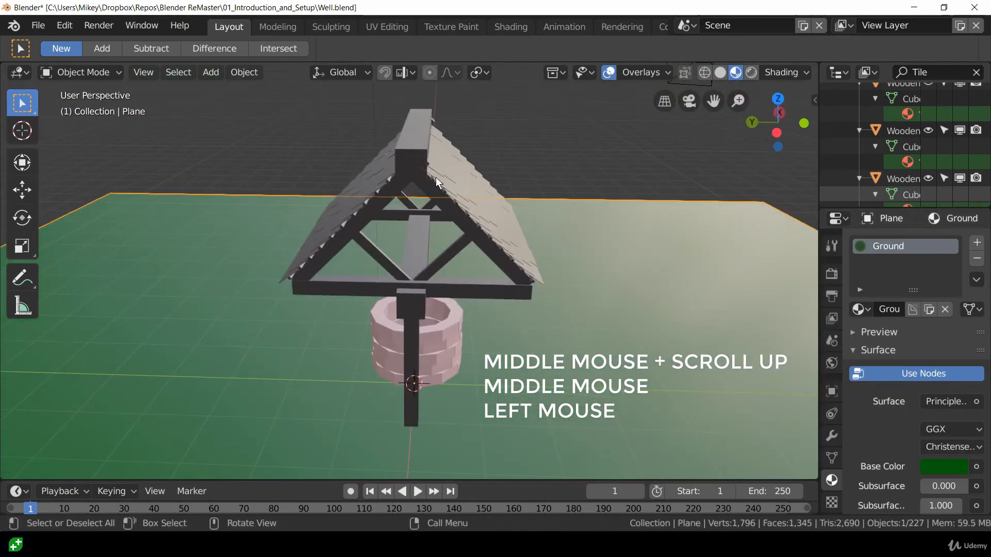
{"action": "left_click", "coordinate": [411, 141], "text": "shift"}
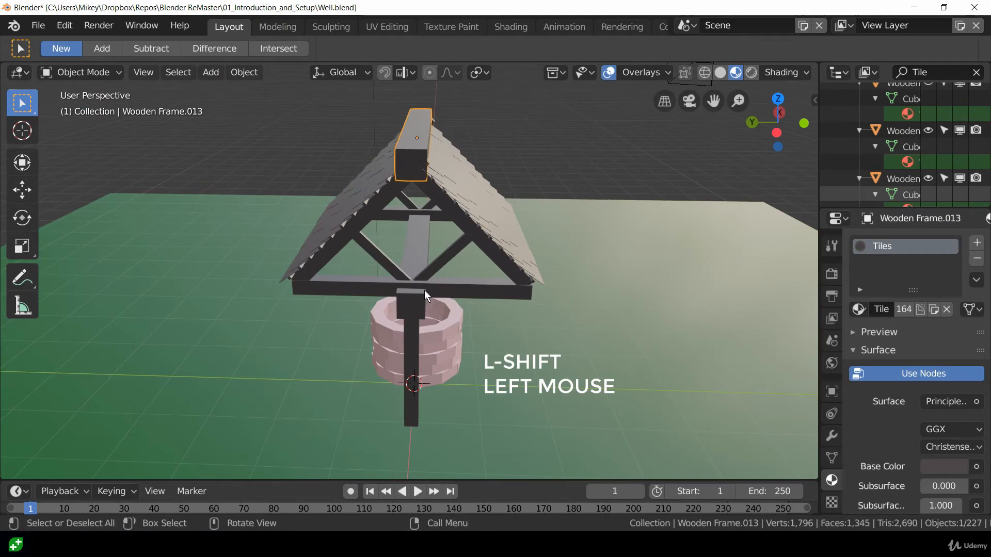
{"action": "middle_click_drag", "start_coordinate": [424, 290], "coordinate": [427, 277]}
{"action": "key", "text": "KP_1"}
{"action": "key", "text": "KP_3"}
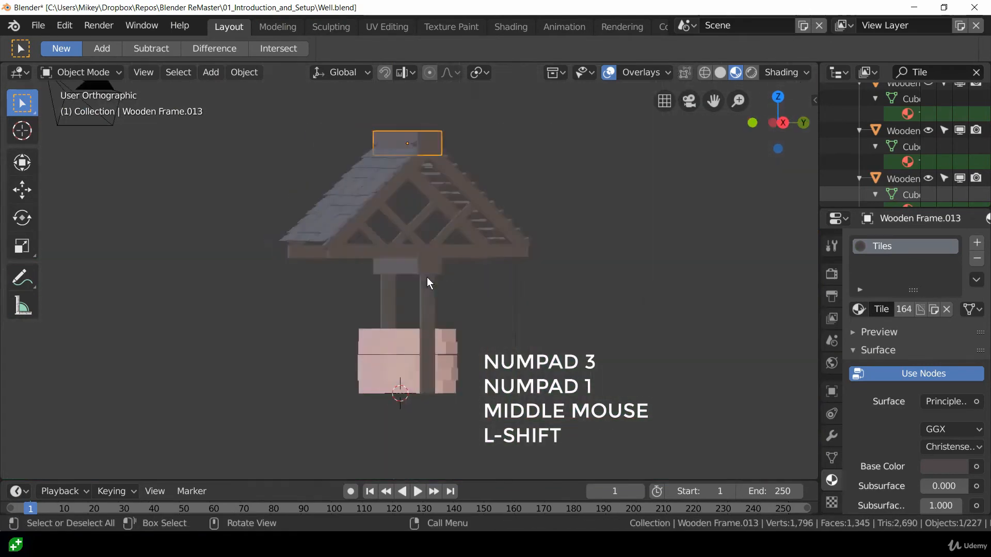
{"action": "left_click_drag", "start_coordinate": [366, 215], "coordinate": [439, 287], "text": "shift"}
{"action": "middle_click_drag", "start_coordinate": [519, 305], "coordinate": [551, 297]}
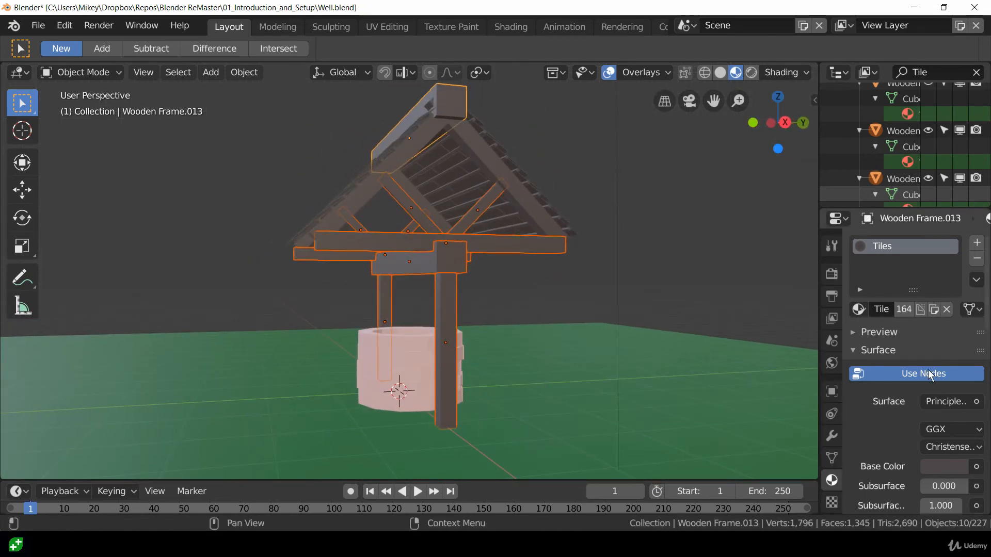
Replace the ridge beam's Tiles material with a new material named Beams.
{"action": "left_click", "coordinate": [977, 258]}
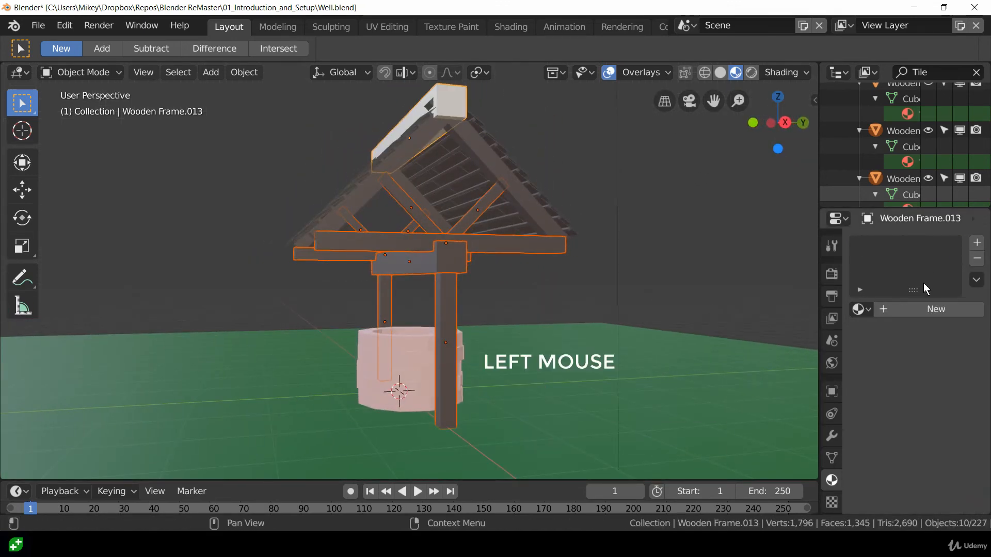
{"action": "left_click", "coordinate": [915, 311]}
{"action": "double_click", "coordinate": [900, 259]}
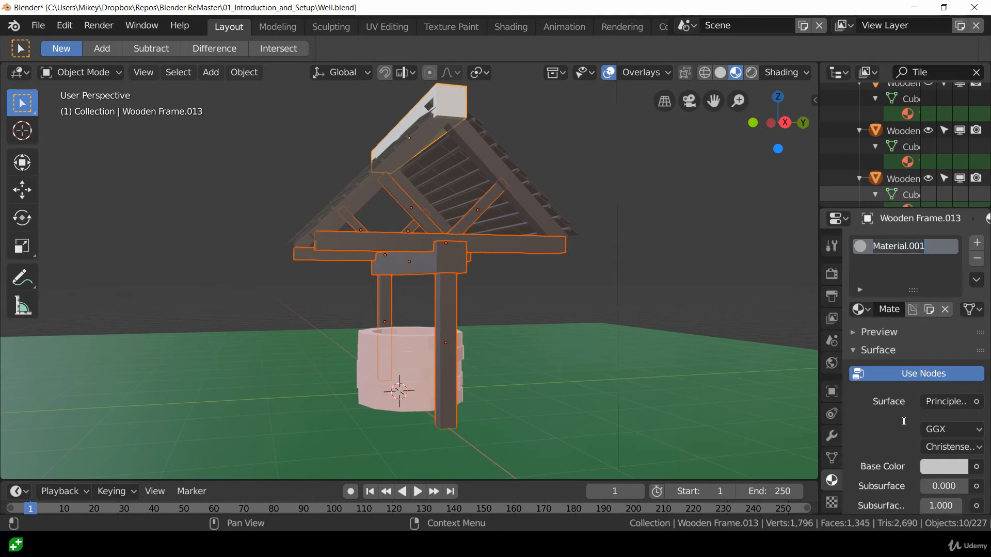
{"action": "type", "text": "Beams"}
{"action": "key", "text": "Return"}
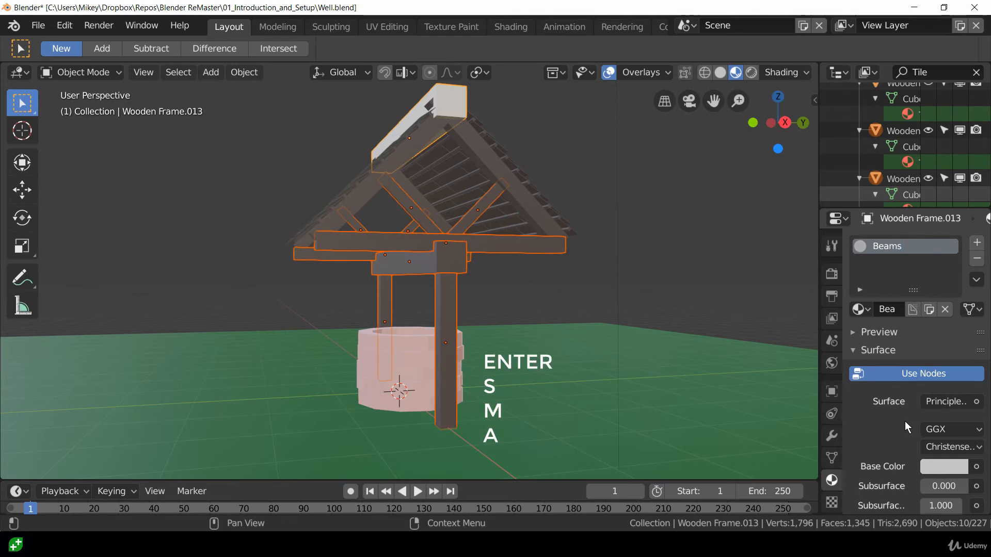
Set the Beams material's Base Color to a darkened brown with hue 0.078 and saturation 0.401.
{"action": "left_click", "coordinate": [947, 468]}
{"action": "left_click", "coordinate": [874, 308]}
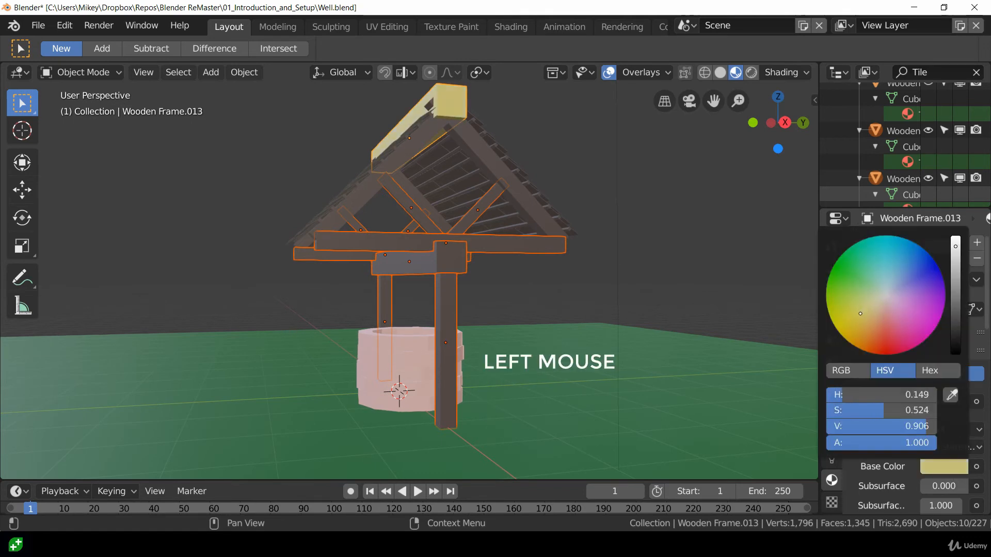
{"action": "left_click", "coordinate": [908, 309]}
{"action": "left_click", "coordinate": [874, 316]}
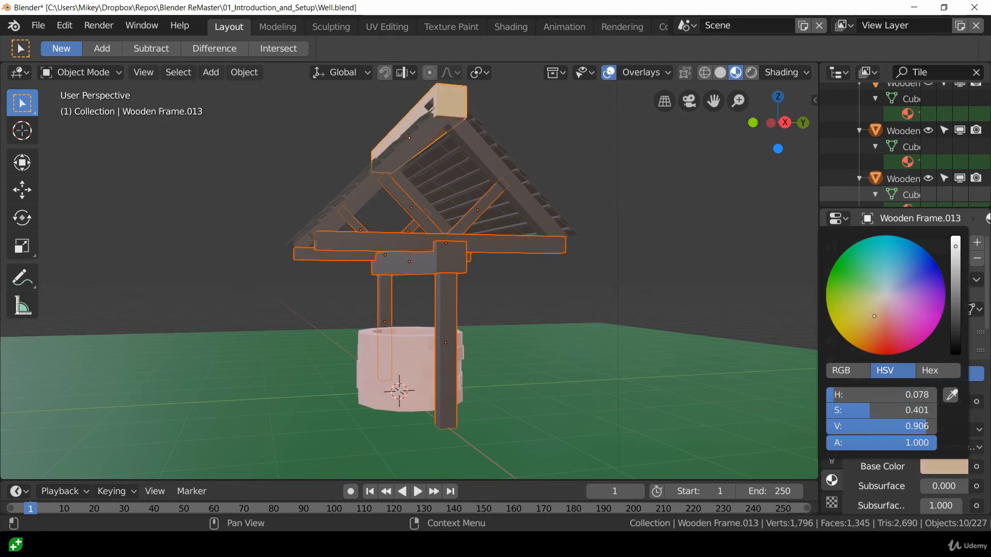
{"action": "left_click", "coordinate": [955, 314]}
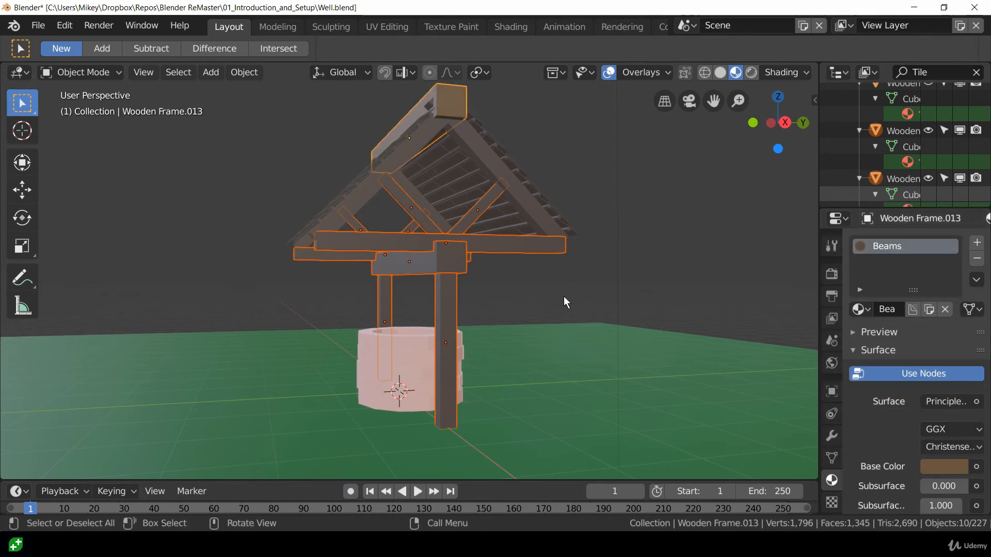
Add the rafters and remaining inner braces to the frame selection and link the ridge beam's Beams material to all selected pieces.
{"action": "middle_click_drag", "start_coordinate": [563, 298], "coordinate": [557, 189]}
{"action": "left_click", "coordinate": [434, 181], "text": "shift"}
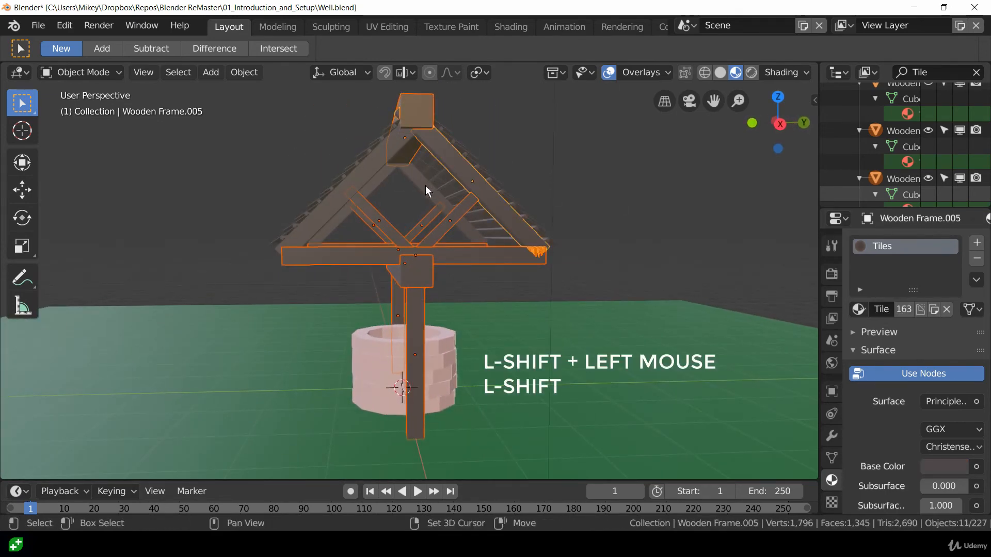
{"action": "left_click", "coordinate": [425, 185], "text": "shift"}
{"action": "left_click", "coordinate": [377, 182], "text": "shift"}
{"action": "left_click", "coordinate": [372, 167], "text": "shift"}
{"action": "left_click", "coordinate": [420, 106], "text": "shift"}
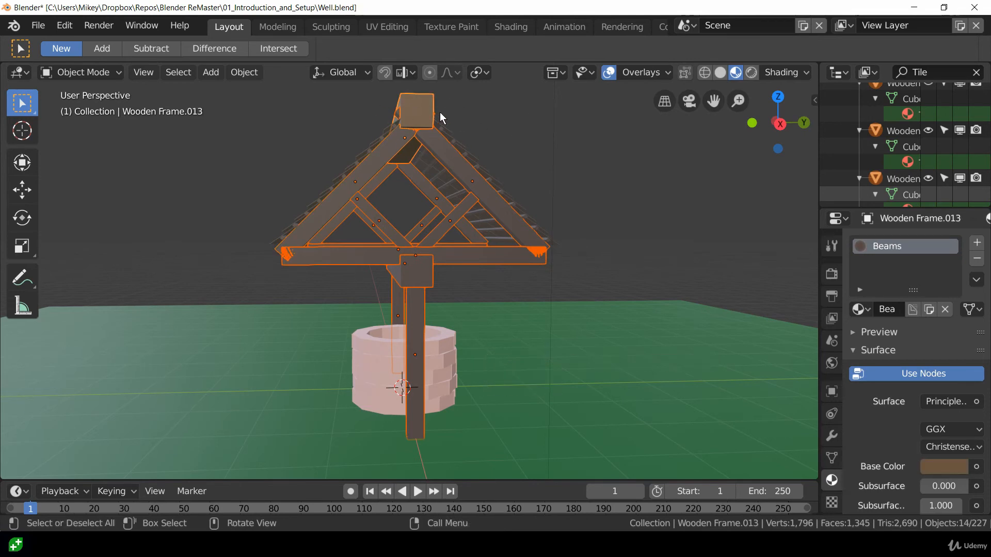
{"action": "key", "text": "ctrl+l"}
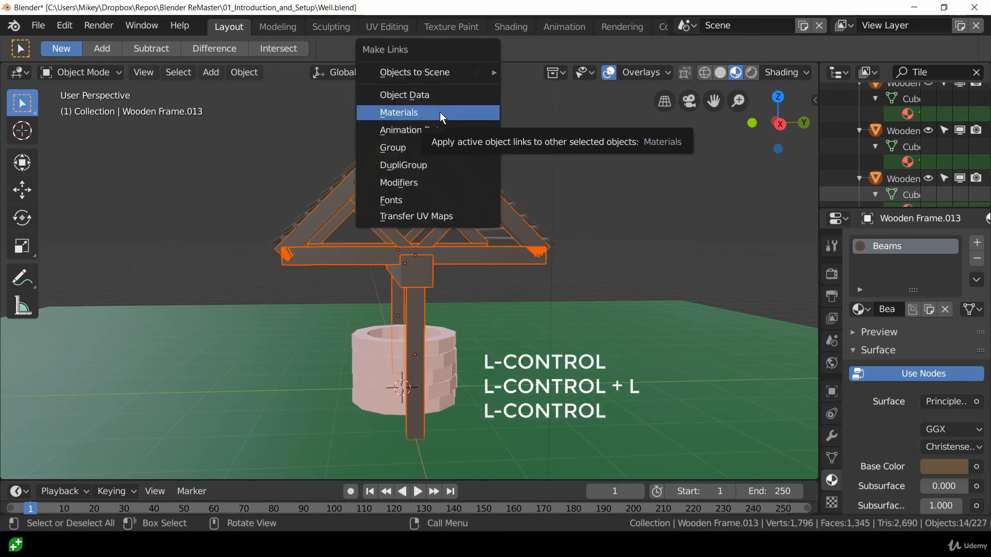
{"action": "left_click", "coordinate": [439, 113]}
Inspect several slats beneath the roof tiles one by one, including their object transform properties.
{"action": "middle_click_drag", "start_coordinate": [420, 210], "coordinate": [612, 206]}
{"action": "scroll", "coordinate": [552, 217], "scroll_direction": "up", "scroll_amount": 3}
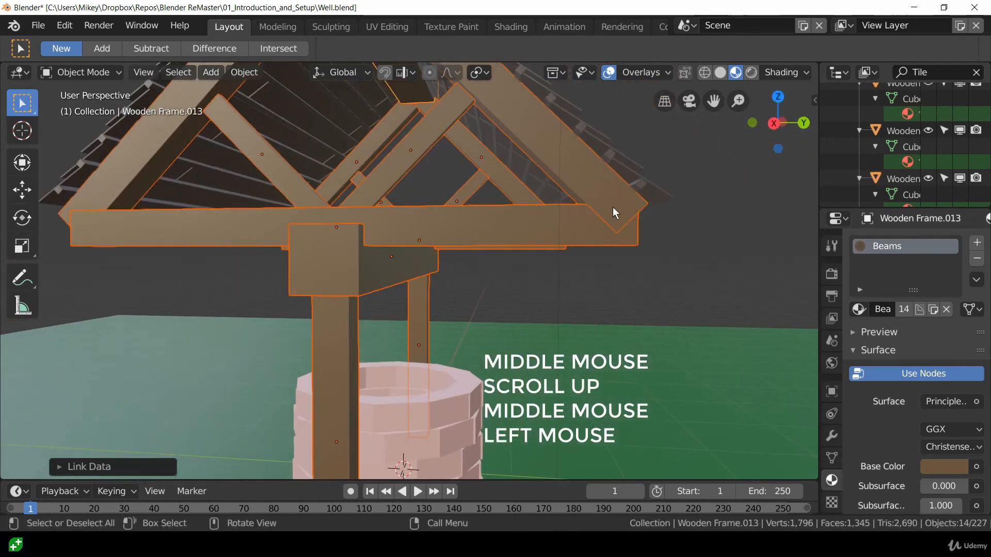
{"action": "left_click", "coordinate": [641, 183]}
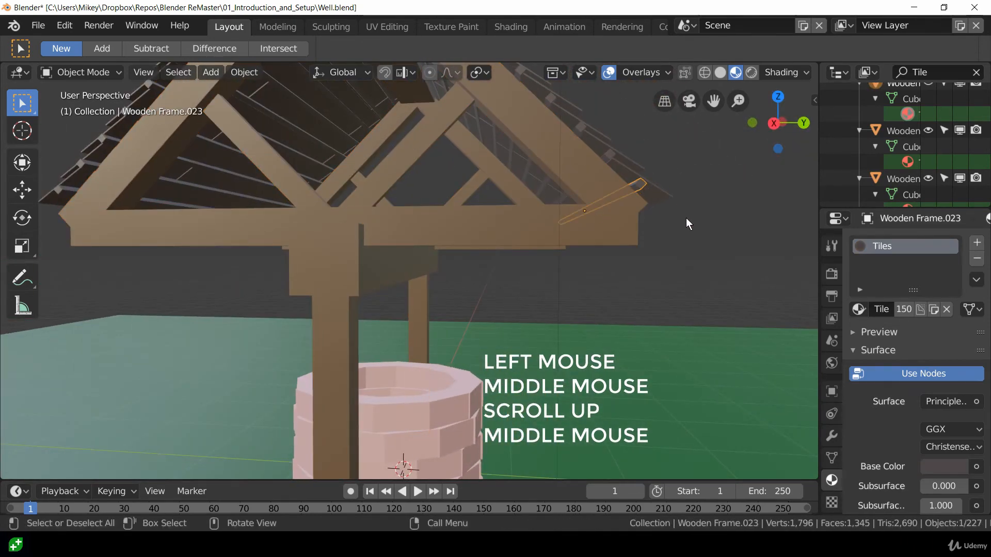
{"action": "left_click", "coordinate": [830, 393]}
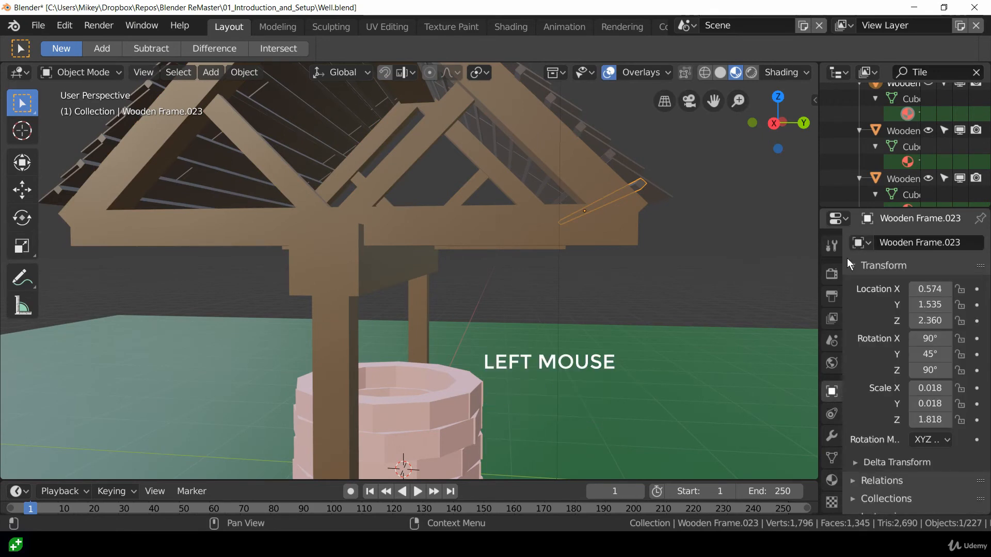
{"action": "left_click", "coordinate": [607, 153]}
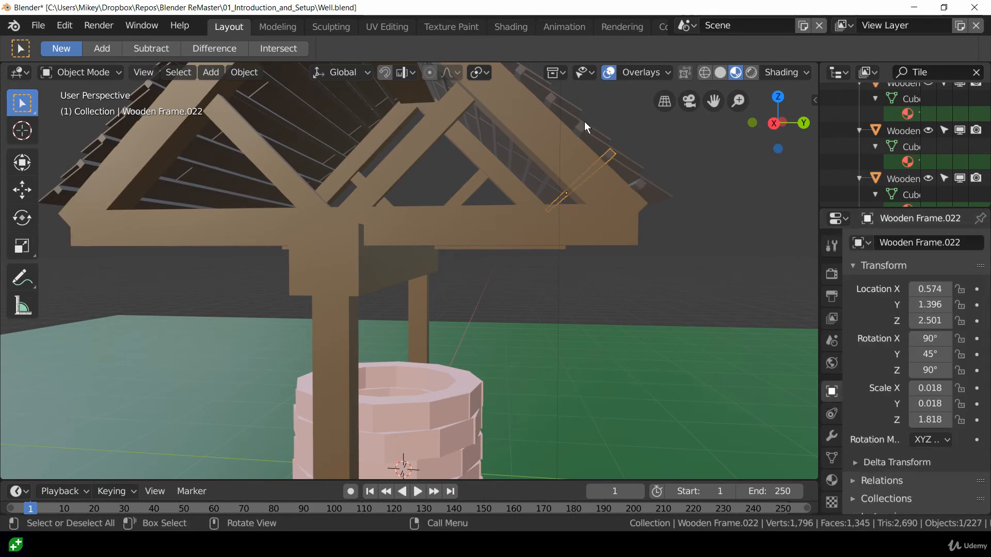
{"action": "left_click", "coordinate": [584, 121]}
{"action": "left_click", "coordinate": [549, 100]}
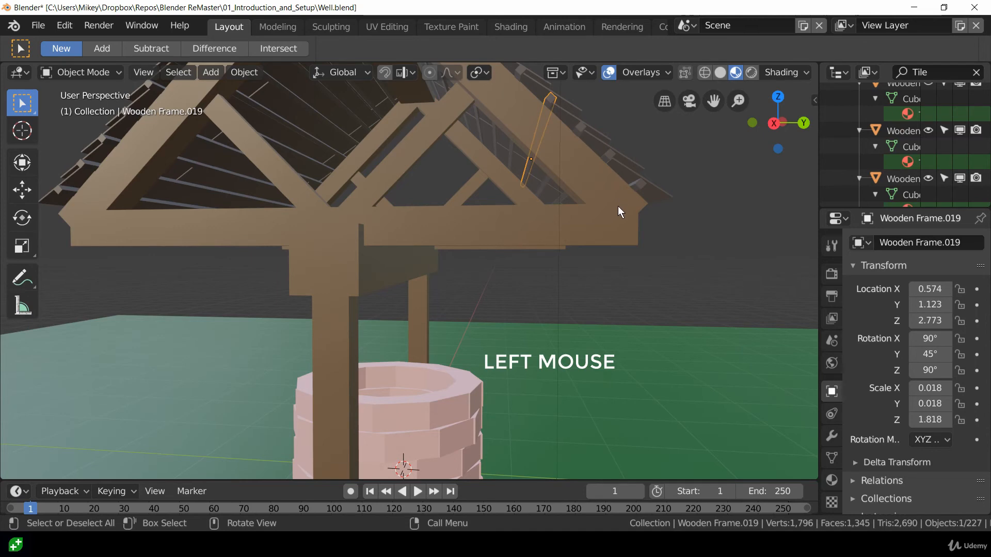
In the right orthographic view, select the three lowest slats on the roof's positive-Y slope.
{"action": "key", "text": "KP_1"}
{"action": "key", "text": "KP_3"}
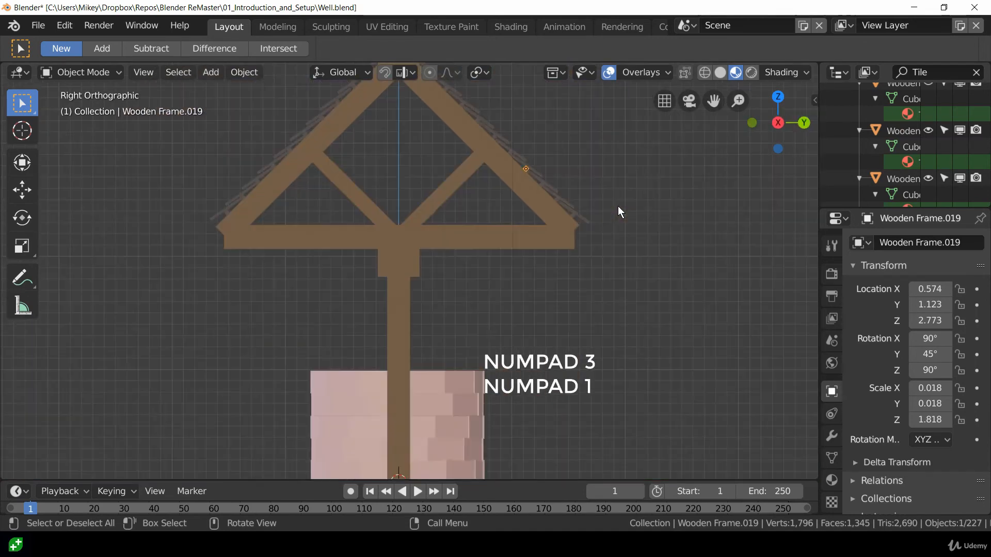
{"action": "scroll", "coordinate": [618, 206], "scroll_direction": "up", "scroll_amount": 6}
{"action": "middle_click_drag", "start_coordinate": [683, 153], "coordinate": [671, 361], "text": "shift"}
{"action": "left_click", "coordinate": [646, 356]}
{"action": "left_click", "coordinate": [600, 309], "text": "shift"}
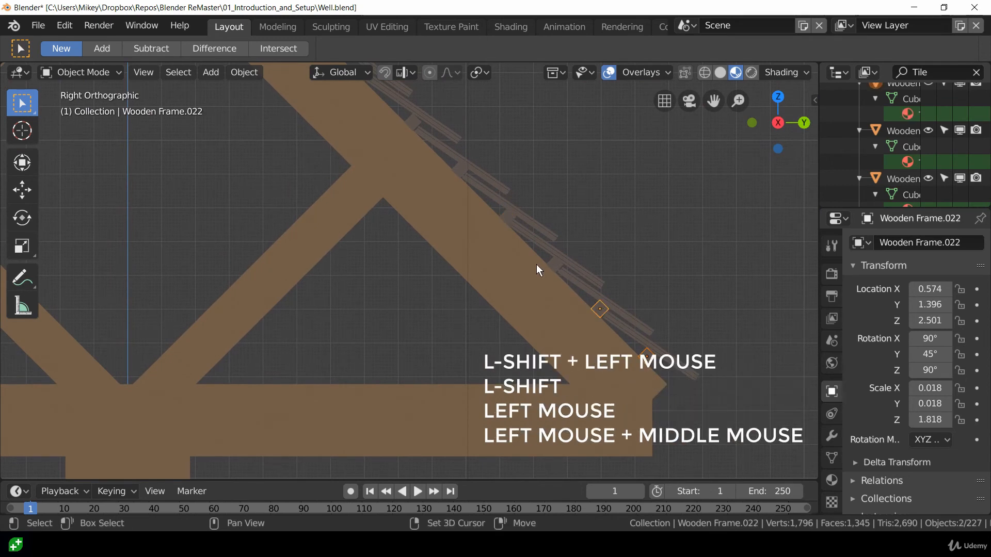
{"action": "left_click", "coordinate": [554, 263], "text": "shift"}
Add the next three slats up the same roof slope to the selection.
{"action": "left_click", "coordinate": [508, 221], "text": "shift"}
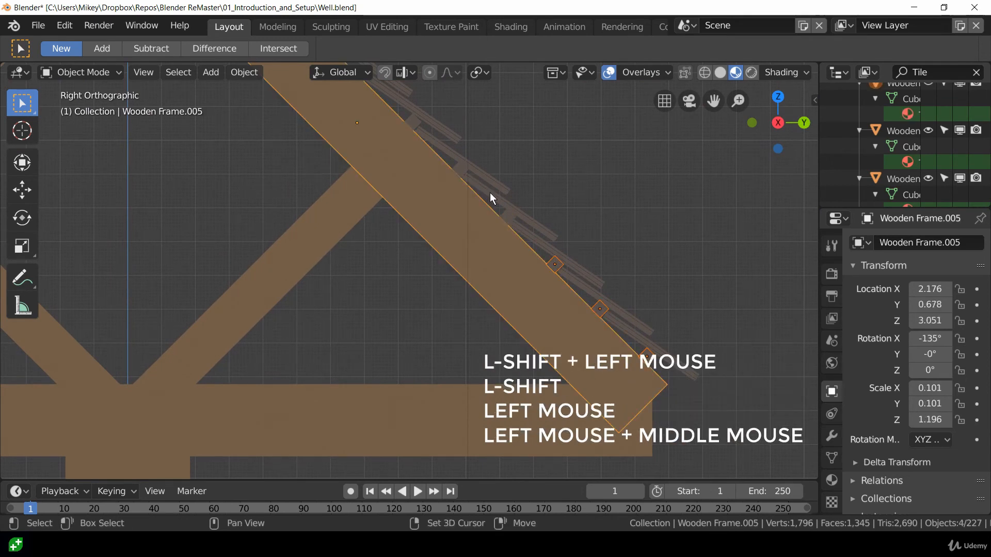
{"action": "left_click", "coordinate": [501, 220], "text": "shift"}
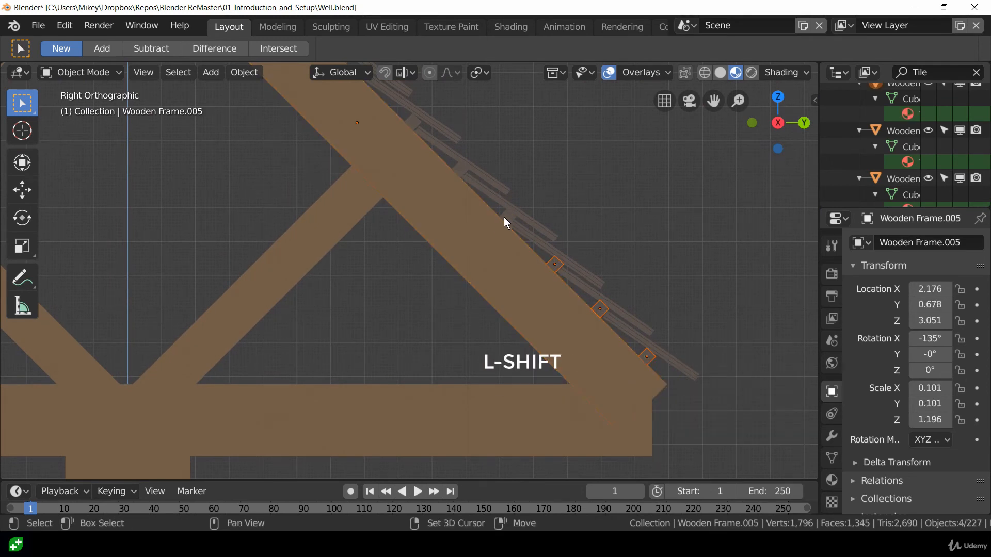
{"action": "left_click", "coordinate": [467, 182], "text": "shift"}
{"action": "left_click", "coordinate": [507, 218], "text": "shift"}
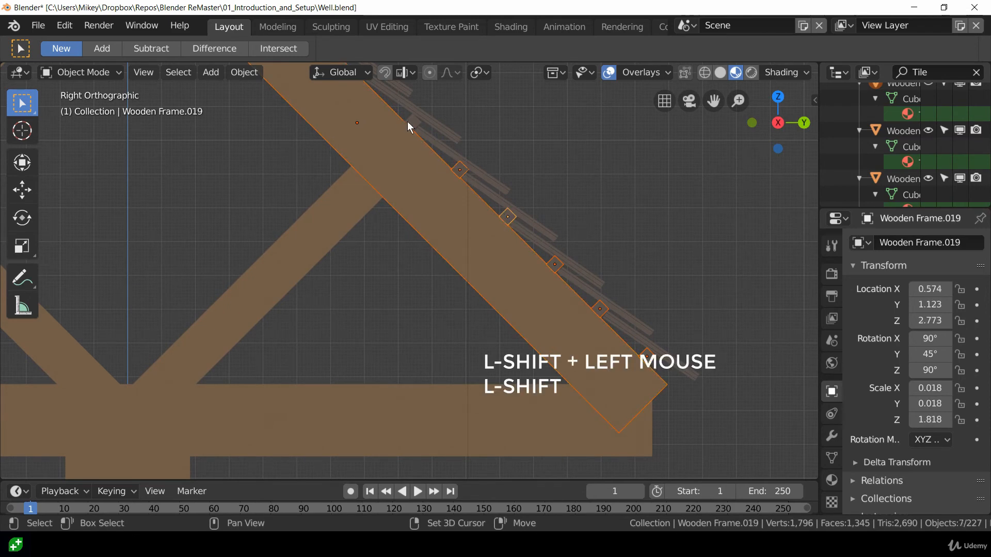
{"action": "left_click", "coordinate": [408, 125], "text": "shift"}
{"action": "left_click", "coordinate": [413, 124], "text": "shift"}
Add the four uppermost slats of the slope to the selection and deselect the front rafter picked along with them.
{"action": "middle_click_drag", "start_coordinate": [410, 254], "coordinate": [531, 391], "text": "shift"}
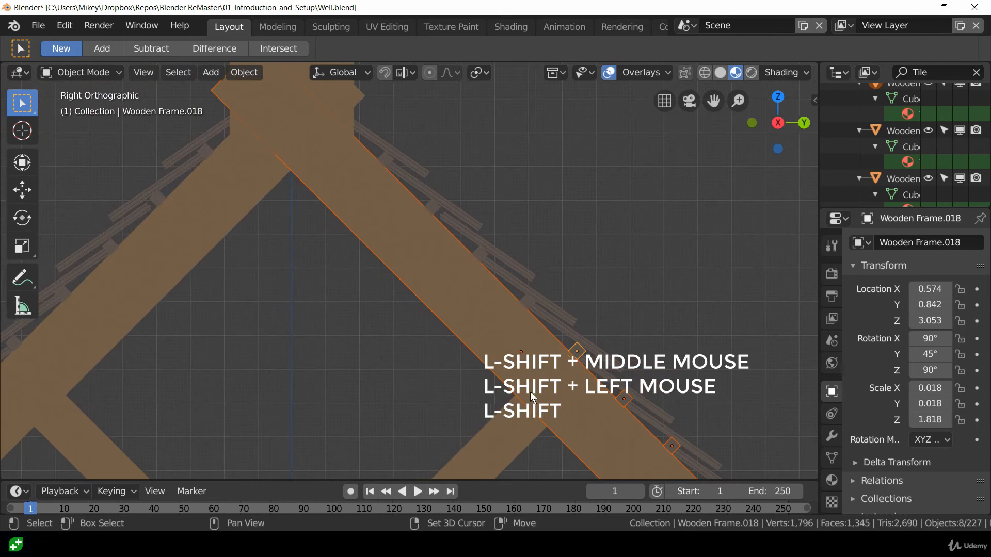
{"action": "left_click", "coordinate": [525, 299], "text": "shift"}
{"action": "left_click", "coordinate": [479, 252], "text": "shift"}
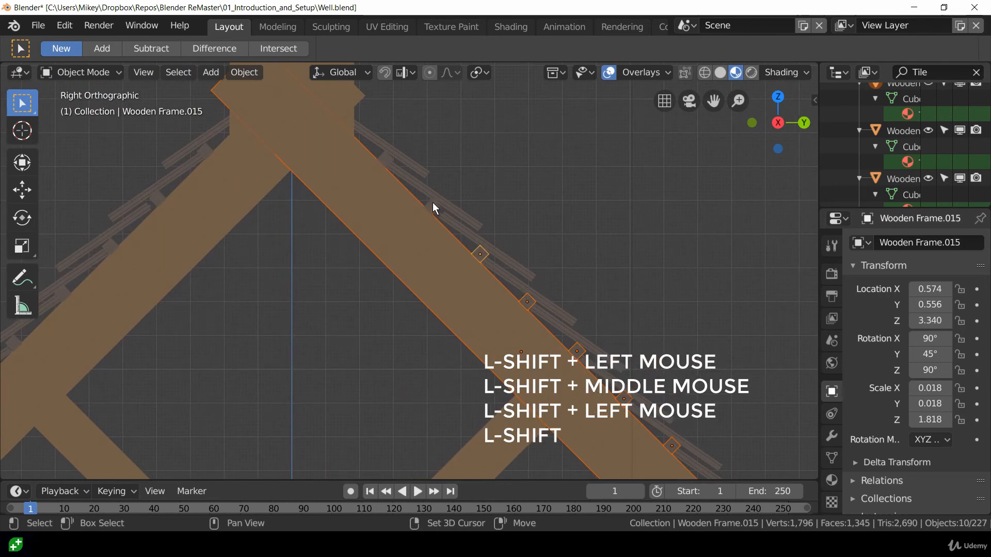
{"action": "left_click", "coordinate": [433, 204], "text": "shift"}
{"action": "left_click", "coordinate": [386, 153], "text": "shift"}
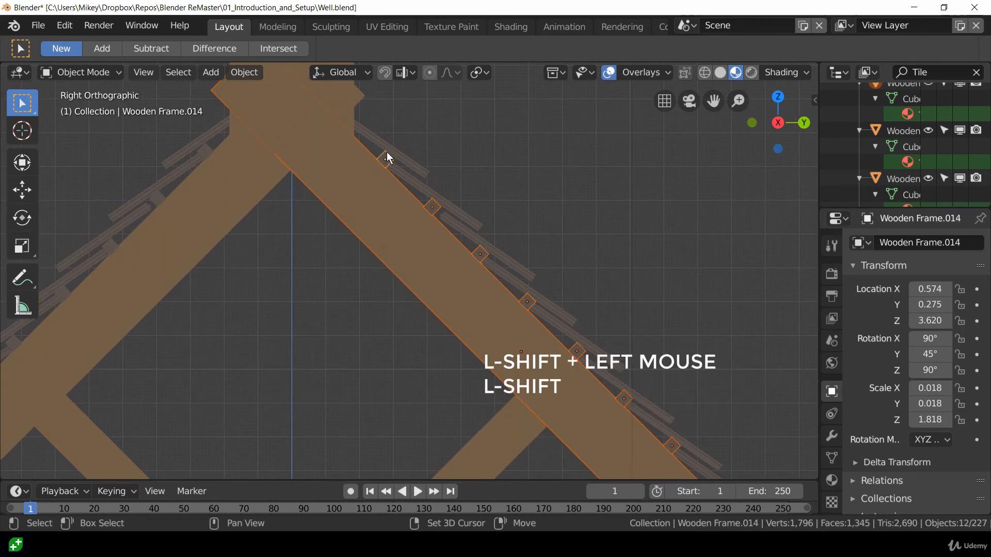
{"action": "left_click", "coordinate": [378, 220], "text": "shift"}
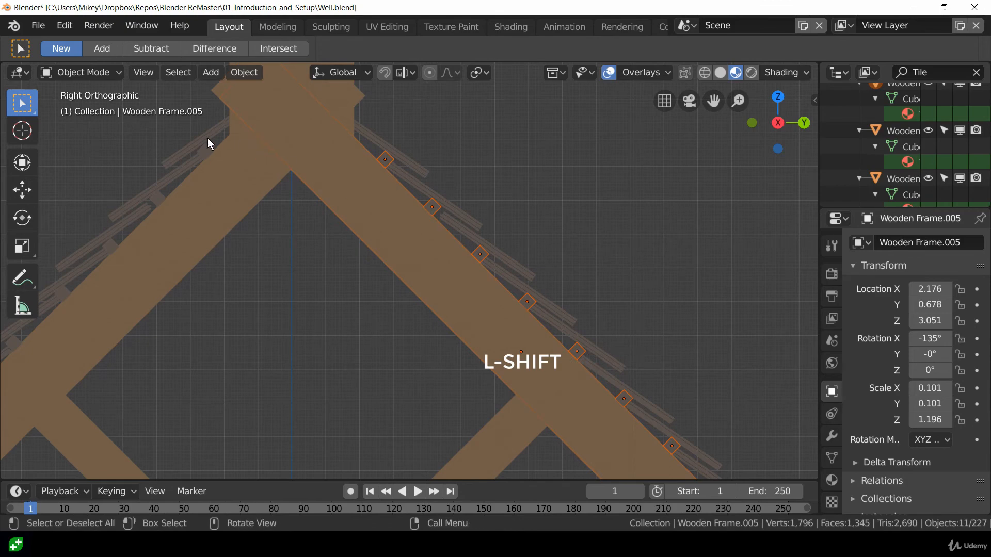
Add an upper slat from the opposite roof slope to the selection and deselect the other rafter picked by accident.
{"action": "scroll", "coordinate": [277, 244], "scroll_direction": "down", "scroll_amount": 5}
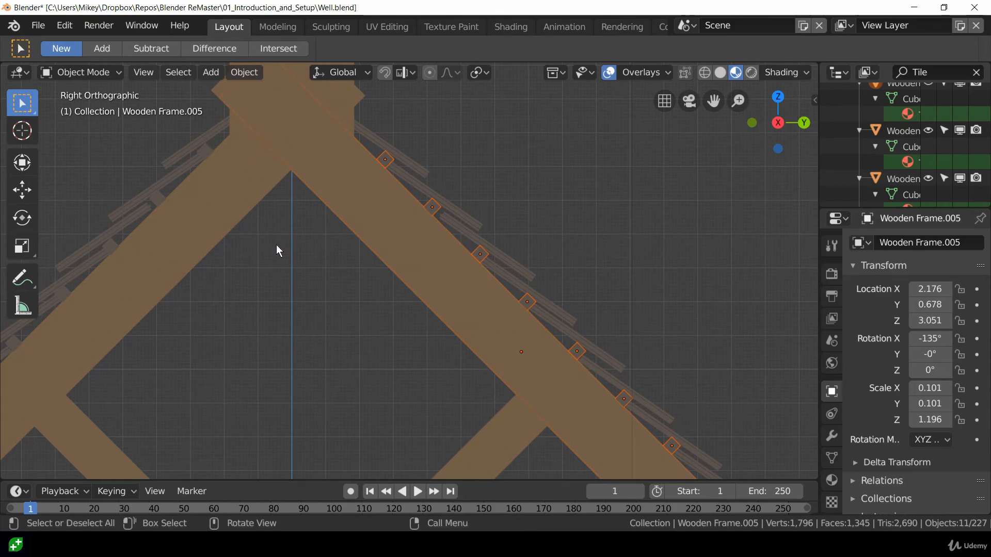
{"action": "middle_click_drag", "start_coordinate": [333, 302], "coordinate": [399, 333]}
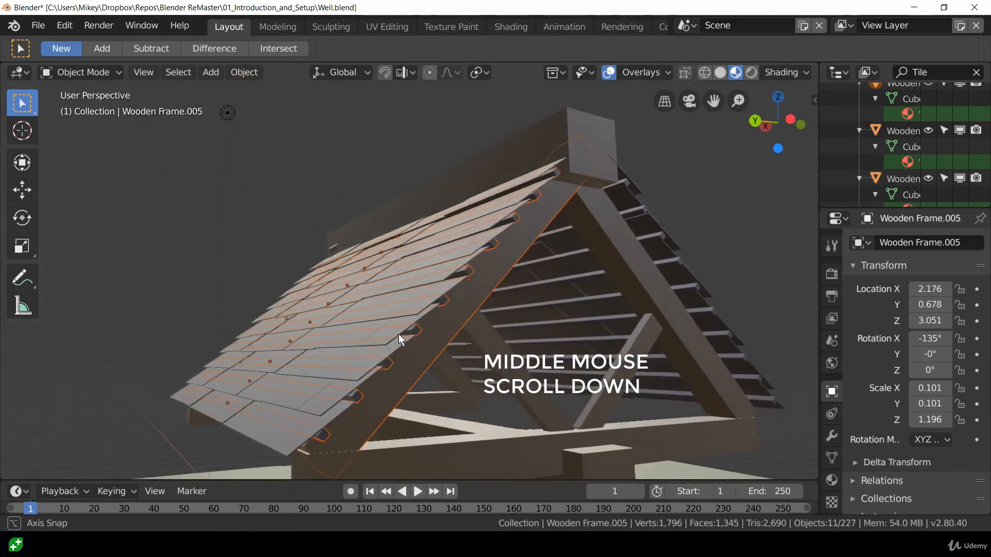
{"action": "left_click", "coordinate": [516, 251], "text": "shift"}
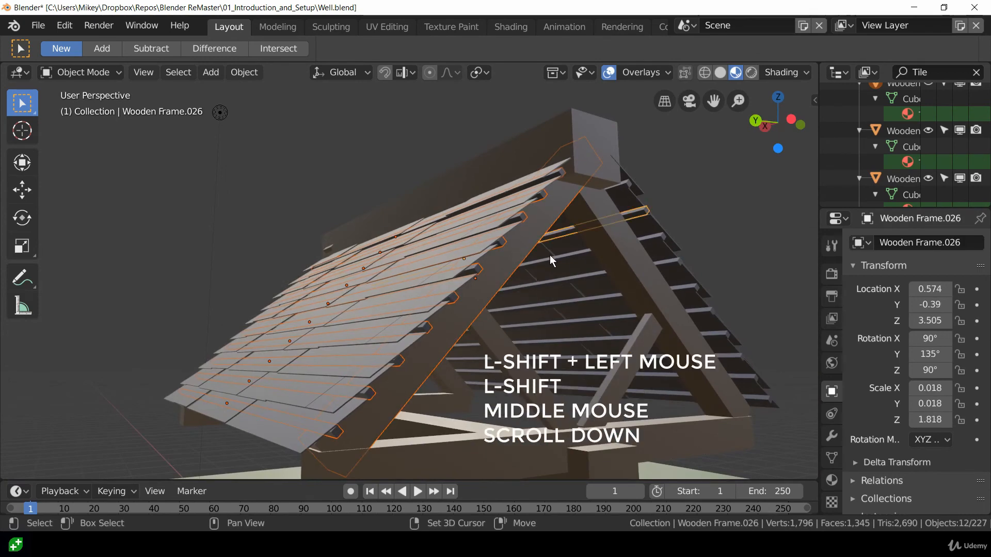
{"action": "key", "text": "shift"}
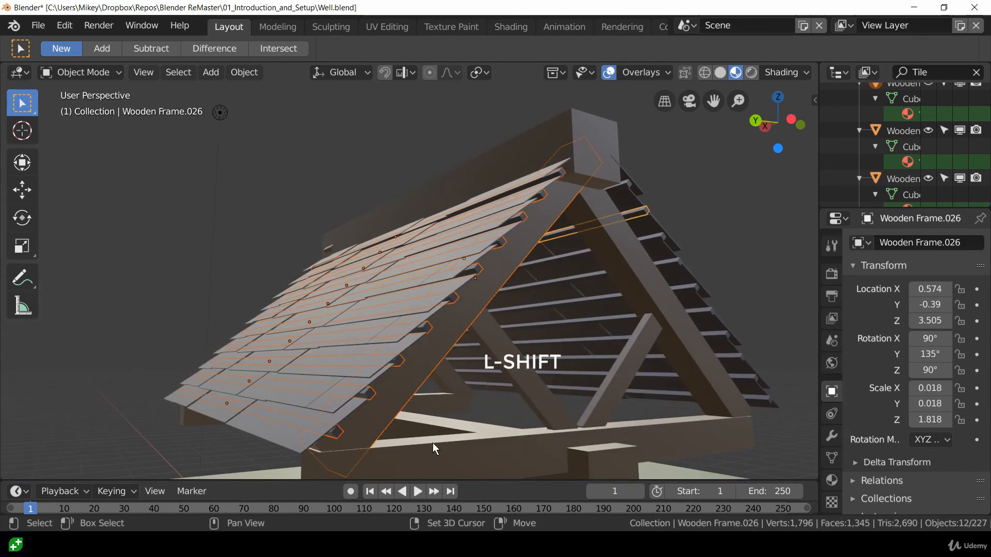
{"action": "middle_click_drag", "start_coordinate": [433, 442], "coordinate": [455, 401], "text": "shift"}
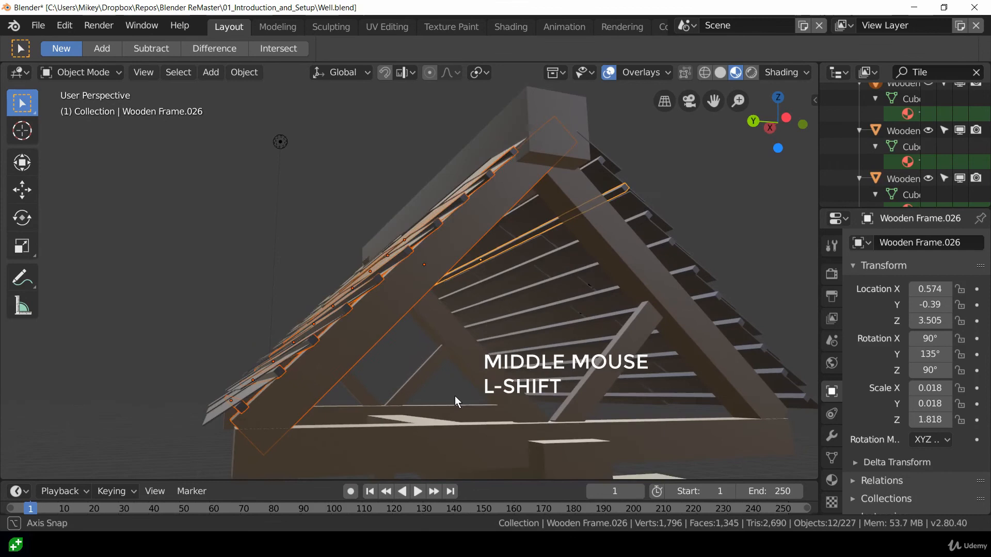
{"action": "left_click", "coordinate": [392, 326], "text": "shift"}
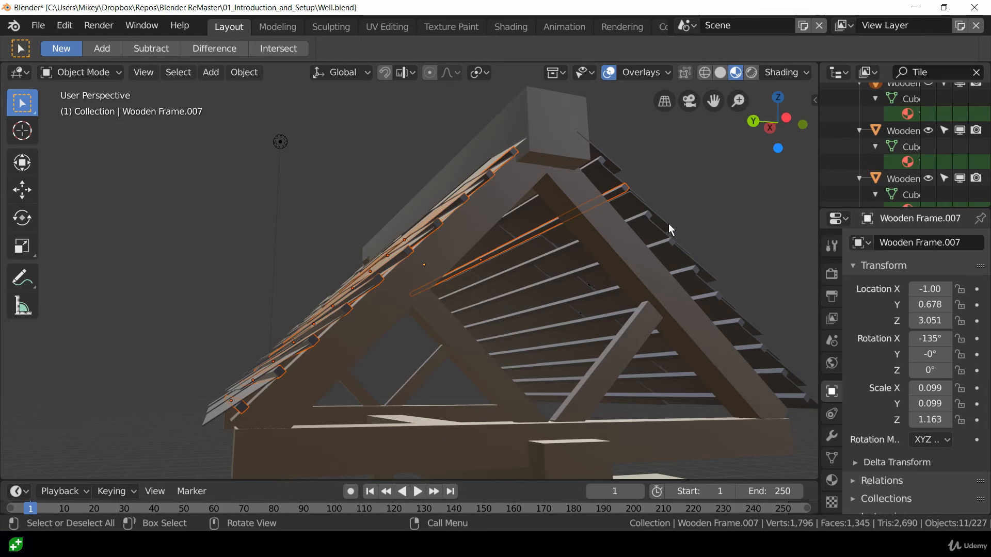
Make the opposite slope's selected slat active and replace its Tiles material with a new material named Slat.
{"action": "middle_click_drag", "start_coordinate": [668, 224], "coordinate": [666, 269]}
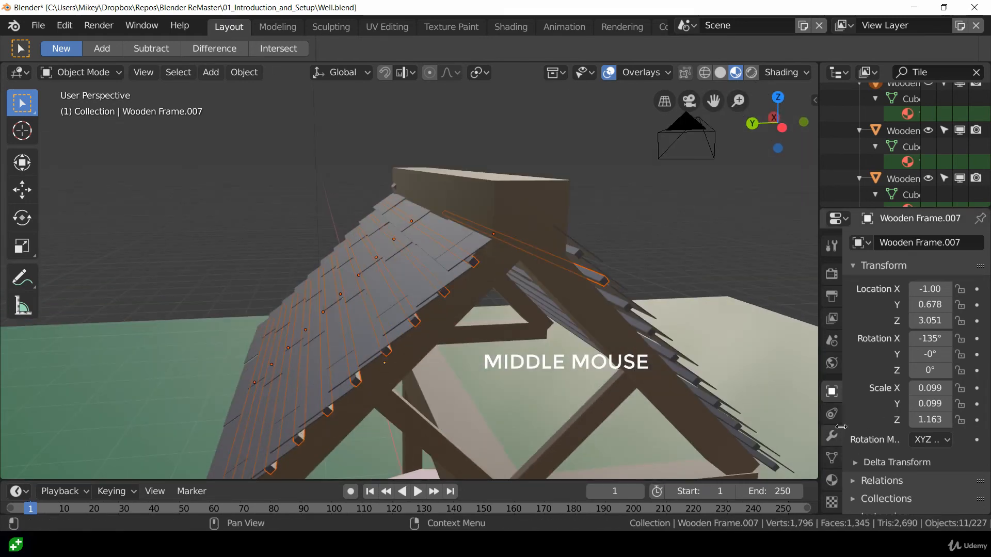
{"action": "middle_click_drag", "start_coordinate": [338, 323], "coordinate": [451, 353]}
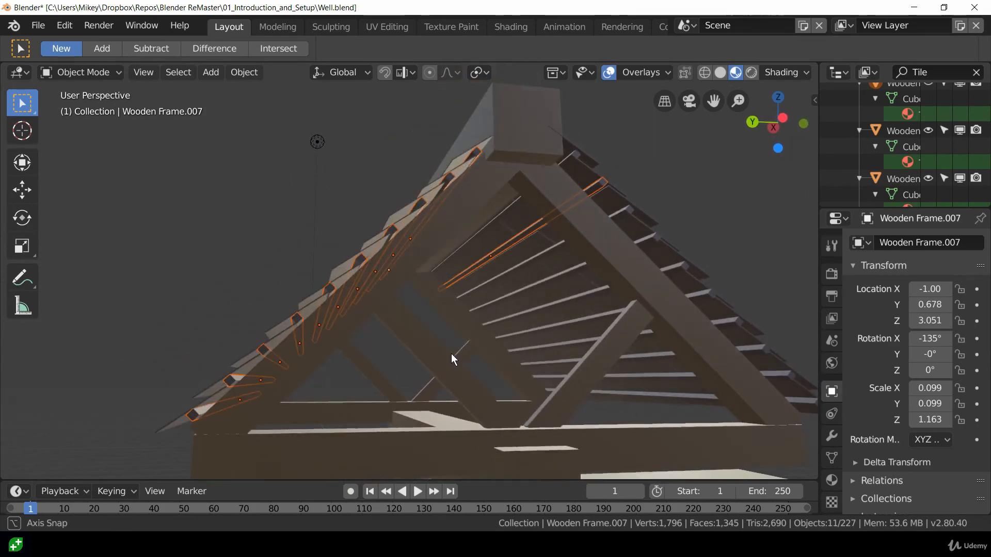
{"action": "left_click", "coordinate": [506, 248], "text": "shift"}
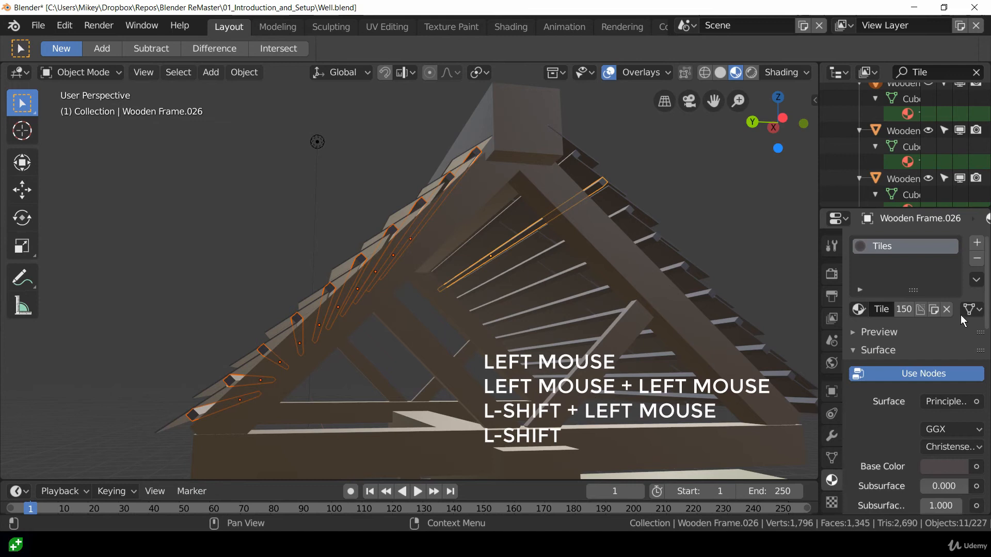
{"action": "left_click", "coordinate": [976, 258]}
{"action": "left_click", "coordinate": [893, 311]}
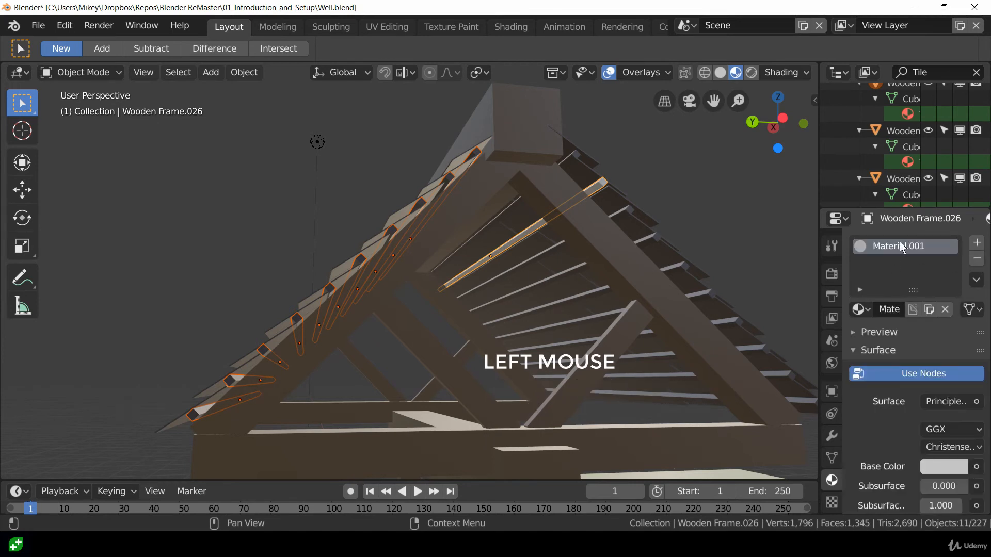
{"action": "type", "text": "Slat"}
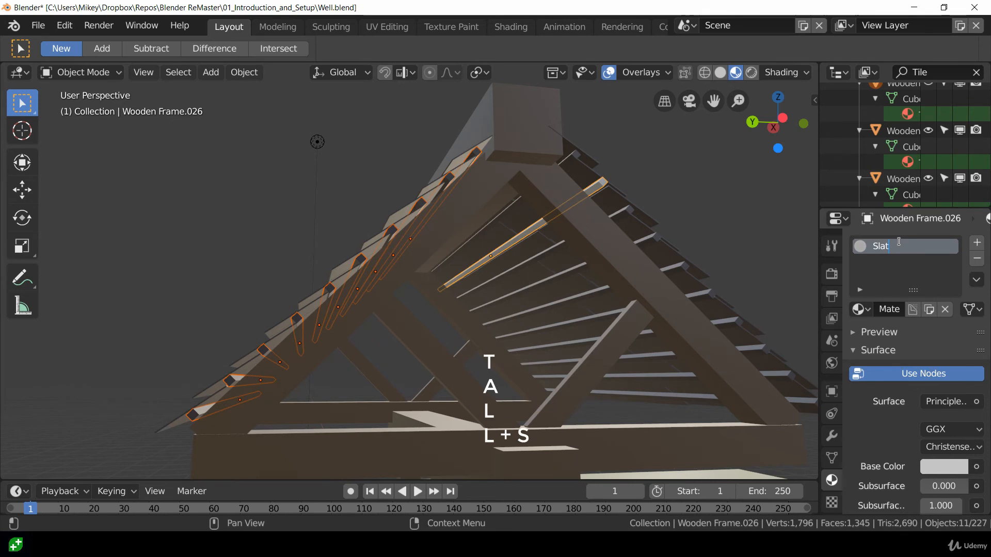
{"action": "key", "text": "Return"}
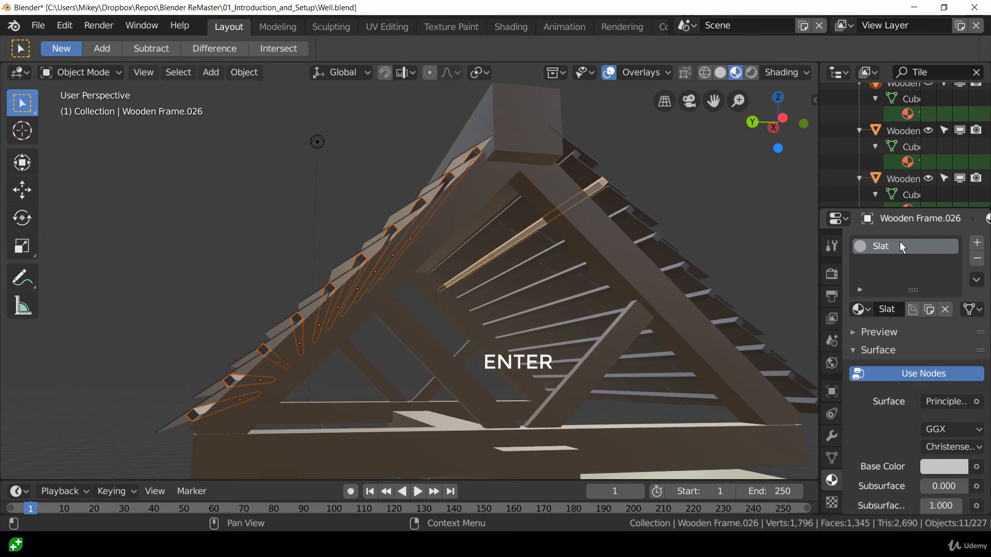
Set the Slat material's base color to a pale yellow and link the material to the other selected slats.
{"action": "scroll", "coordinate": [931, 408], "scroll_direction": "down", "scroll_amount": 4}
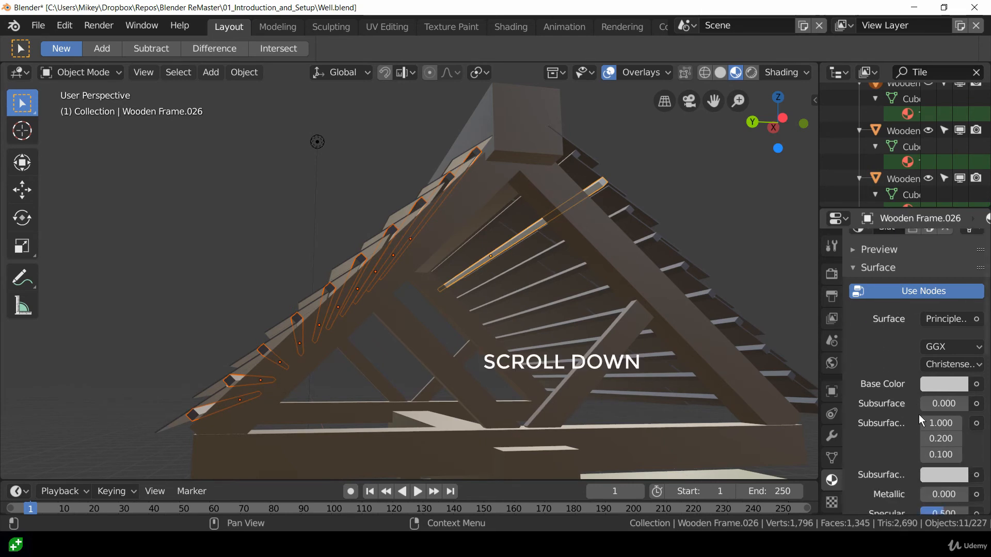
{"action": "left_click", "coordinate": [944, 385]}
{"action": "left_click", "coordinate": [956, 379]}
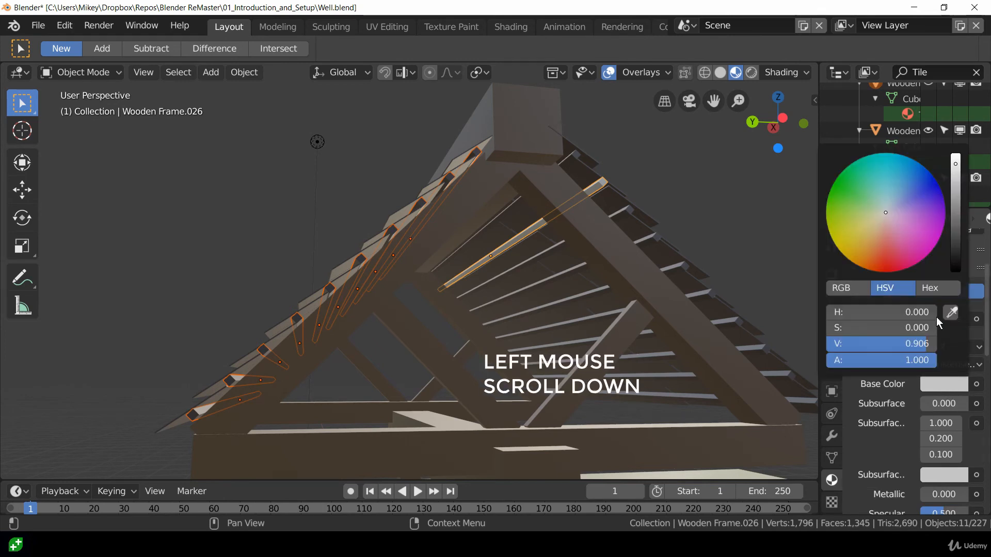
{"action": "left_click_drag", "start_coordinate": [868, 226], "coordinate": [859, 230]}
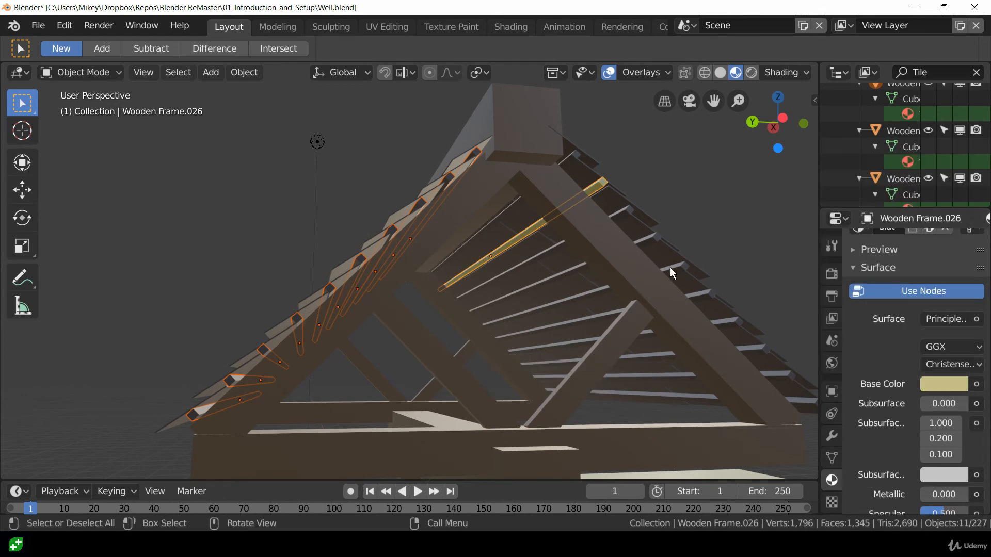
{"action": "key", "text": "ctrl+l"}
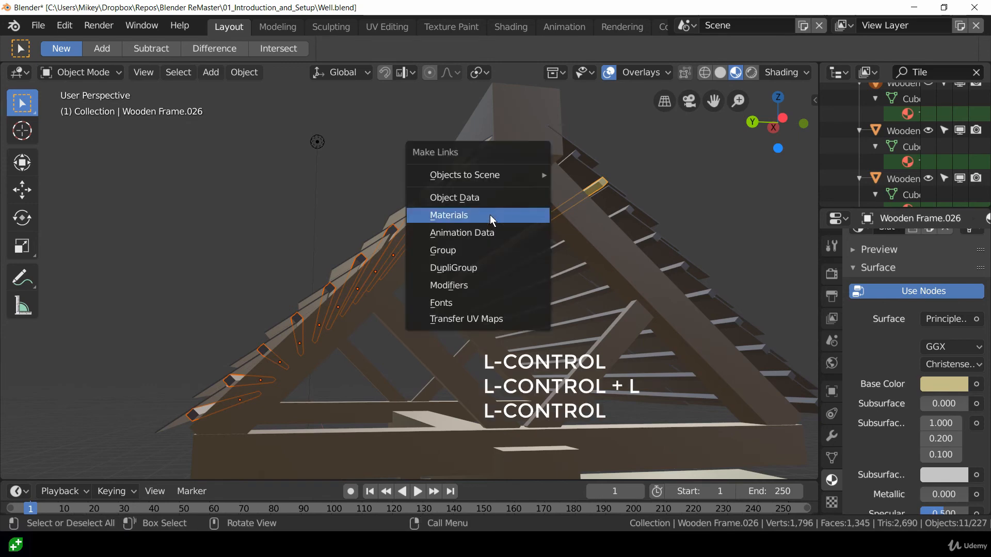
{"action": "left_click", "coordinate": [491, 215]}
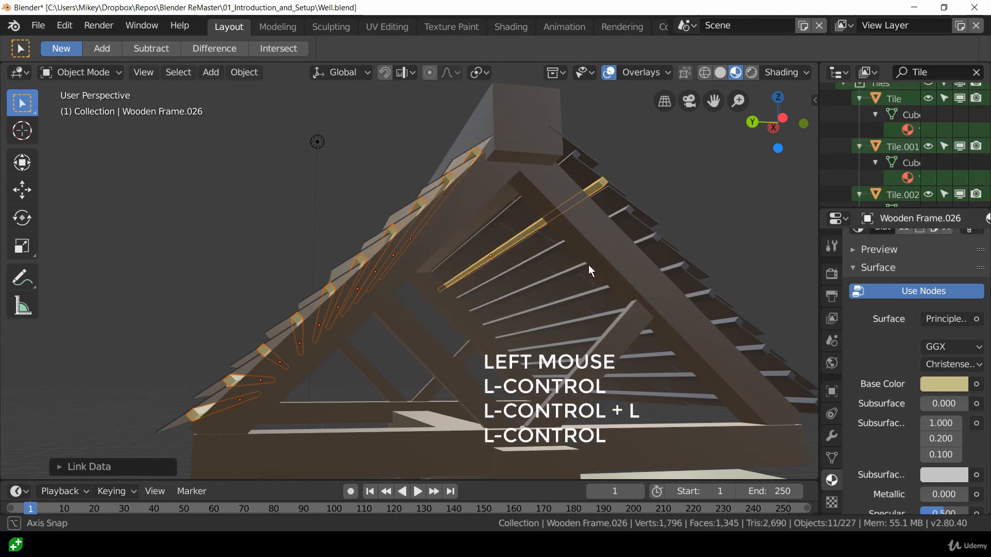
Assign the existing Slat material to the uppermost slat beneath the ridge beam on the opposite roof slope.
{"action": "middle_click_drag", "start_coordinate": [588, 265], "coordinate": [534, 234]}
{"action": "left_click", "coordinate": [430, 153]}
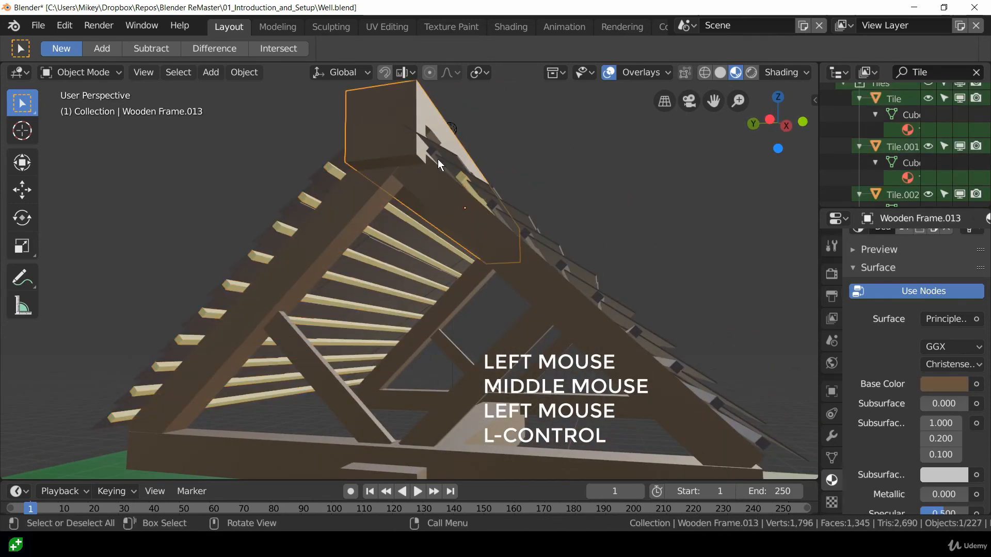
{"action": "scroll", "coordinate": [899, 312], "scroll_direction": "up", "scroll_amount": 4}
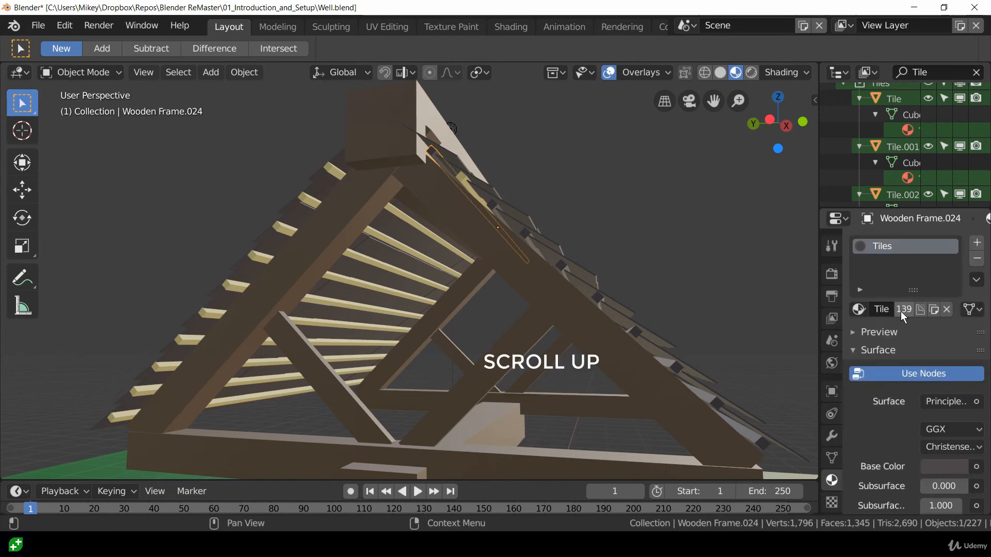
{"action": "left_click", "coordinate": [859, 309]}
{"action": "left_click", "coordinate": [702, 392]}
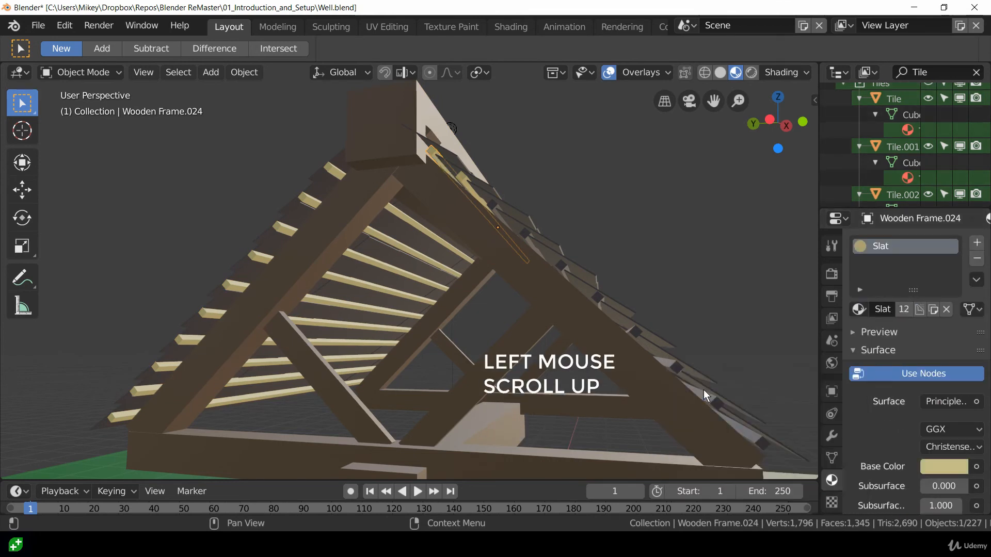
Select all remaining slats on that slope that still use the Tiles material, working down to the eave.
{"action": "left_click", "coordinate": [490, 207]}
{"action": "left_click", "coordinate": [526, 240], "text": "shift"}
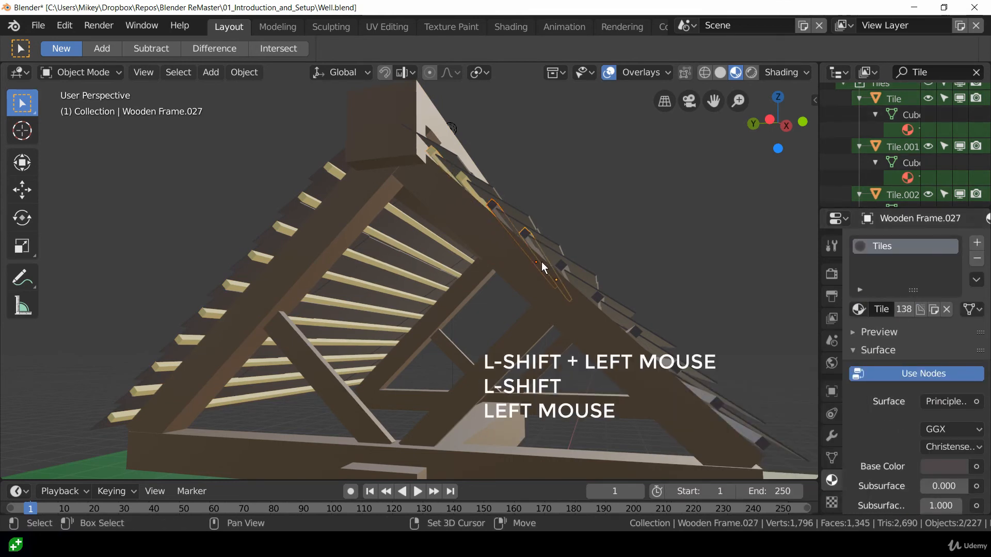
{"action": "left_click", "coordinate": [561, 268], "text": "shift"}
{"action": "left_click", "coordinate": [597, 298], "text": "shift"}
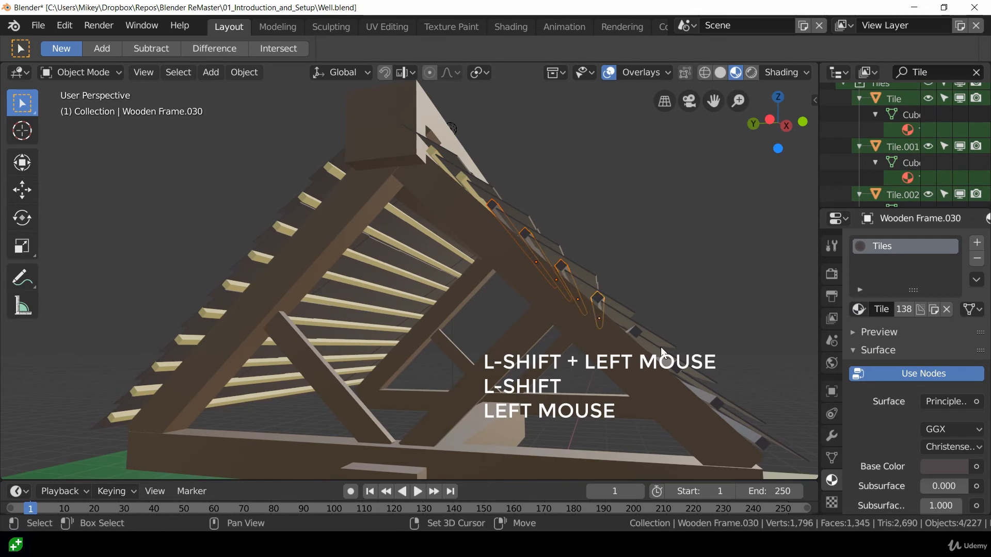
{"action": "left_click", "coordinate": [635, 331], "text": "shift"}
{"action": "left_click", "coordinate": [677, 369], "text": "shift"}
{"action": "left_click", "coordinate": [712, 399], "text": "shift"}
{"action": "left_click", "coordinate": [745, 421], "text": "shift"}
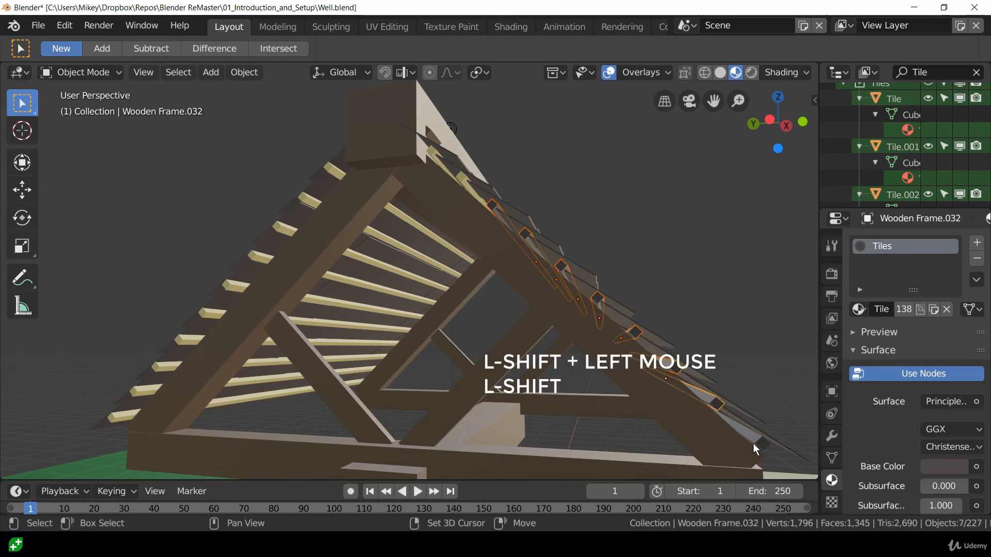
Make an already yellow slat on the other slope active and link its material to the selected slats.
{"action": "left_click", "coordinate": [388, 266], "text": "shift"}
{"action": "key", "text": "ctrl+l"}
{"action": "left_click", "coordinate": [479, 355]}
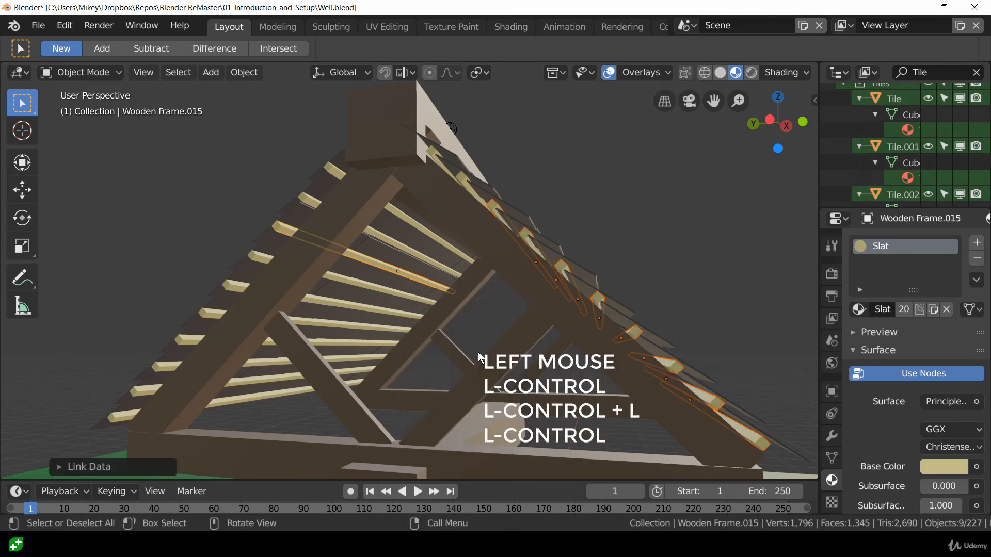
Select a well brick and set the Brick material's base color to terracotta orange with hue 0.031 and saturation 0.615.
{"action": "scroll", "coordinate": [479, 356], "scroll_direction": "down", "scroll_amount": 6}
{"action": "middle_click_drag", "start_coordinate": [479, 356], "coordinate": [632, 342]}
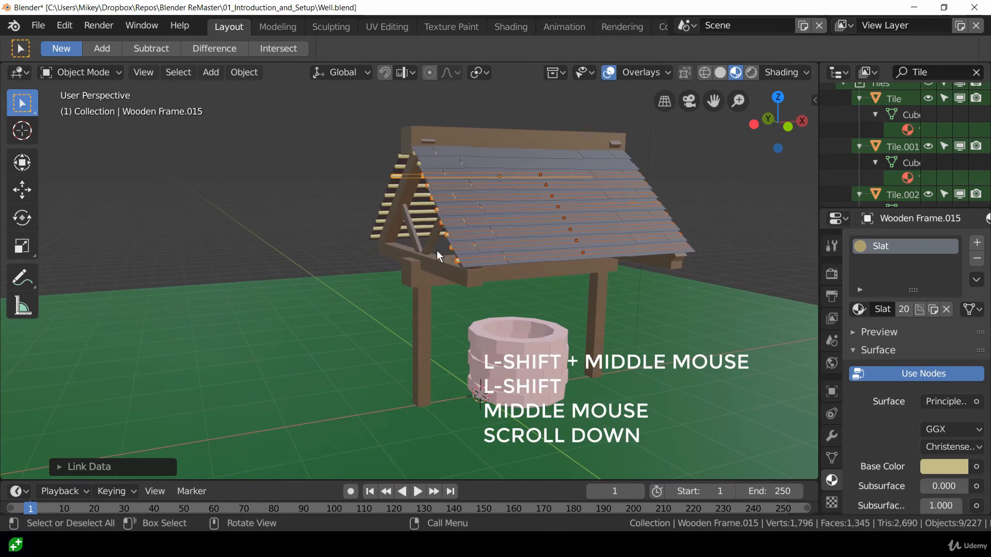
{"action": "middle_click_drag", "start_coordinate": [437, 250], "coordinate": [438, 277]}
{"action": "left_click", "coordinate": [519, 353]}
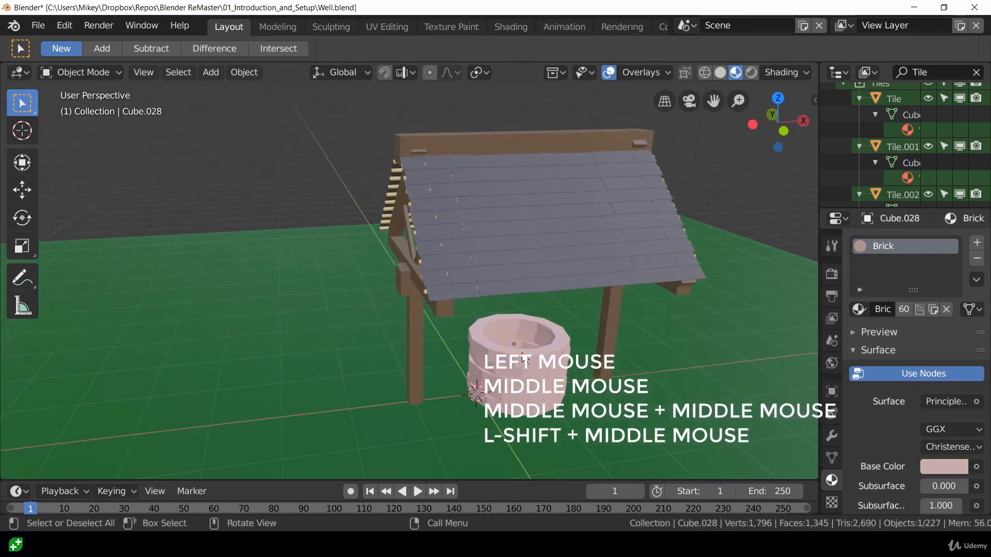
{"action": "middle_click_drag", "start_coordinate": [618, 413], "coordinate": [555, 309], "text": "shift"}
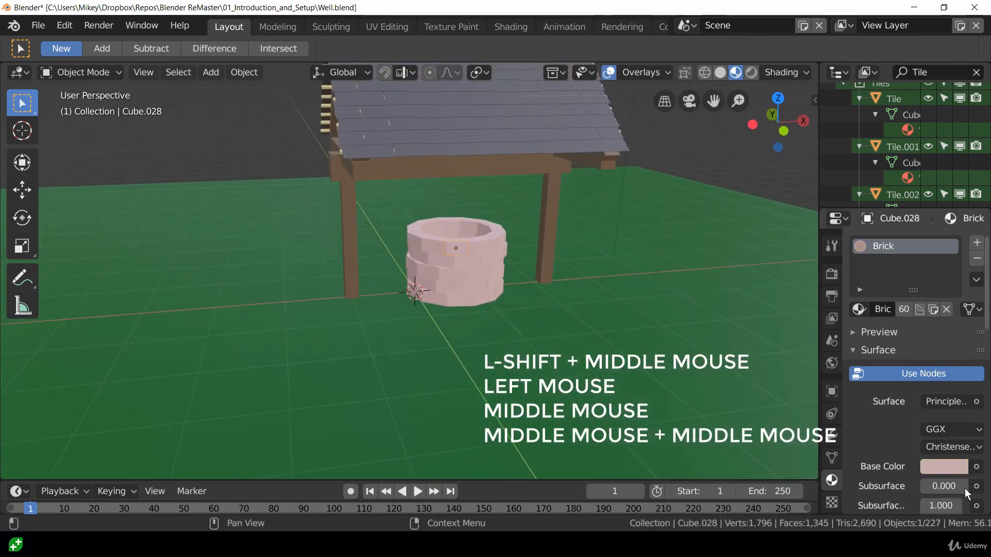
{"action": "left_click", "coordinate": [948, 464]}
{"action": "left_click_drag", "start_coordinate": [887, 327], "coordinate": [878, 331]}
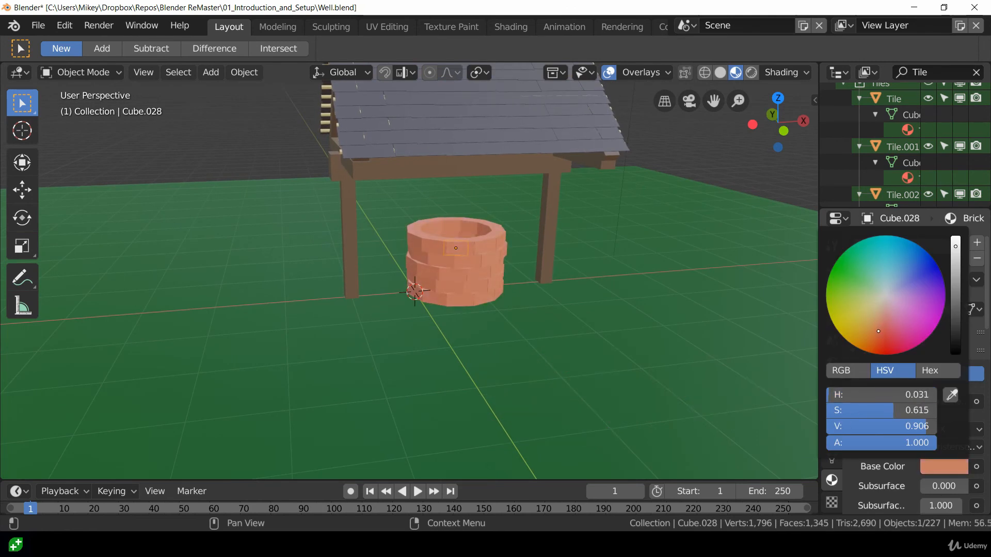
Rename the Brick material to Terra Tiles.
{"action": "scroll", "coordinate": [516, 301], "scroll_direction": "up", "scroll_amount": 4}
{"action": "middle_click_drag", "start_coordinate": [535, 298], "coordinate": [533, 199]}
{"action": "scroll", "coordinate": [617, 289], "scroll_direction": "down", "scroll_amount": 3}
{"action": "scroll", "coordinate": [533, 199], "scroll_direction": "down", "scroll_amount": 3}
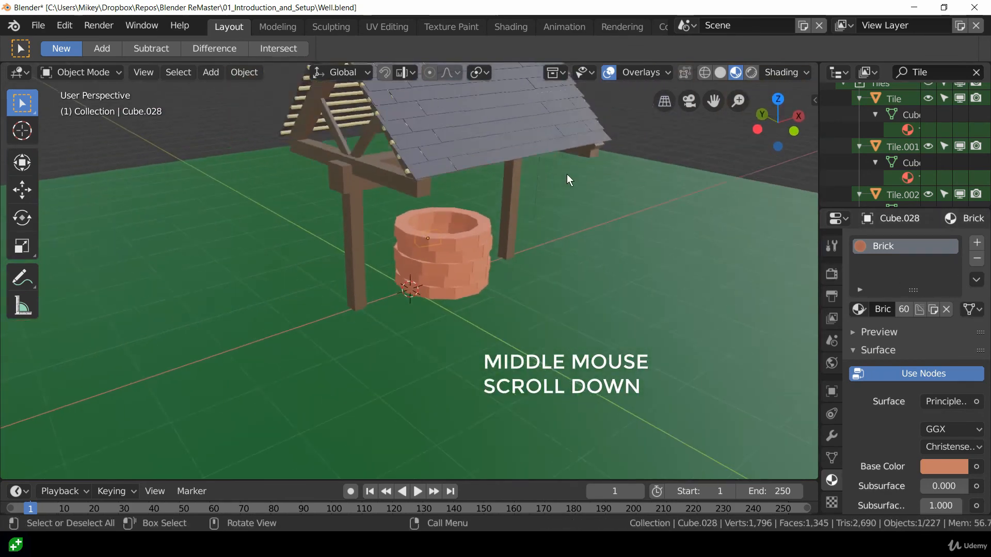
{"action": "double_click", "coordinate": [904, 247]}
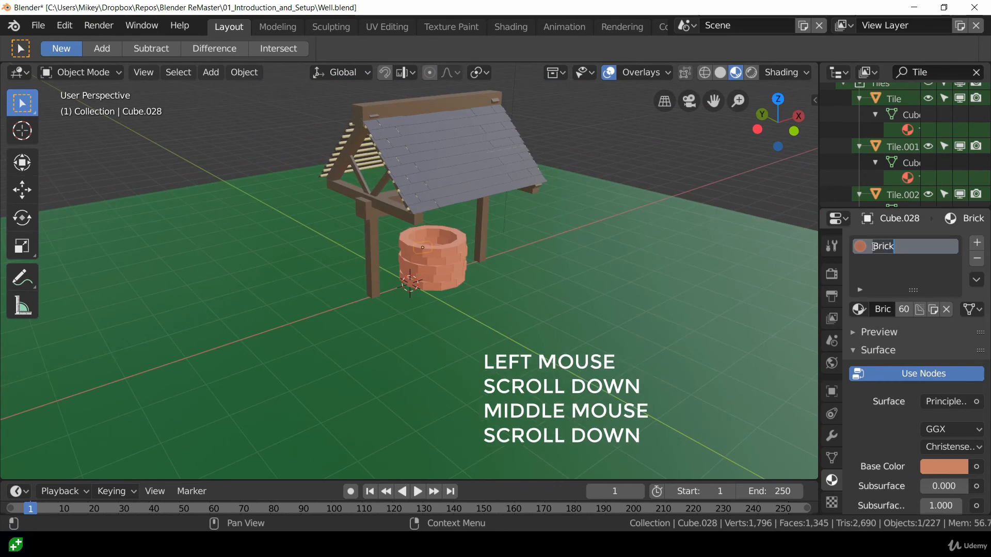
{"action": "type", "text": "Terr"}
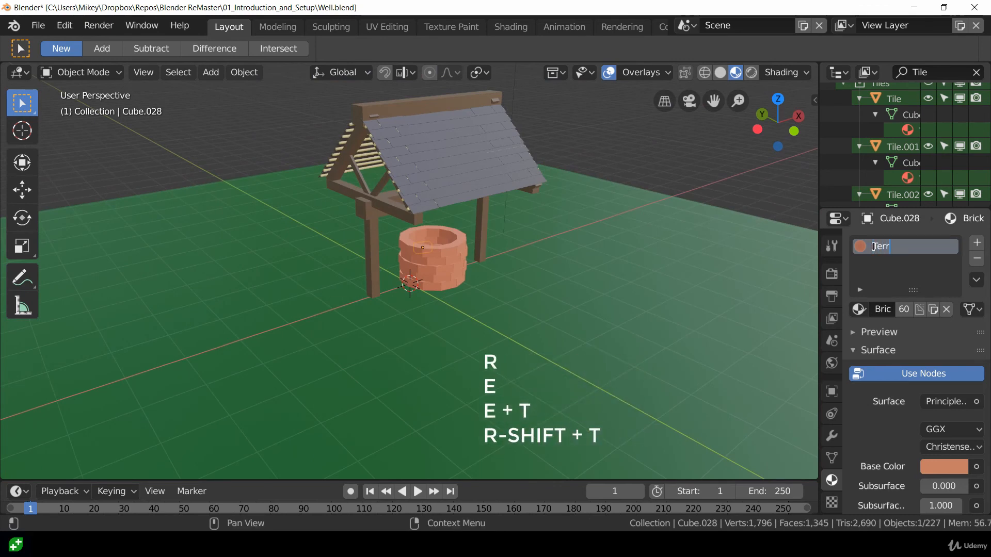
{"action": "type", "text": "a Tiles"}
{"action": "key", "text": "Return"}
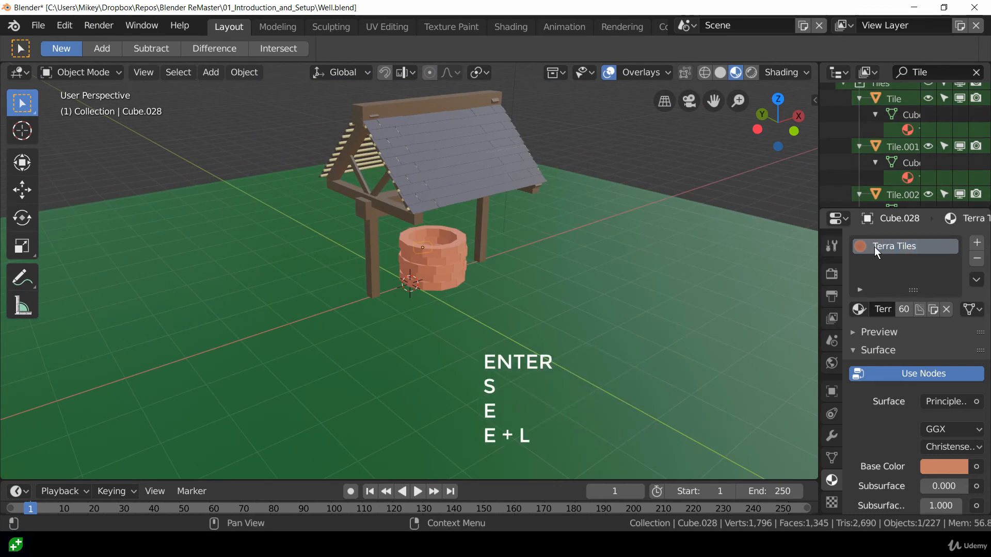
Select a single roof tile and extend the selection to every object sharing its Tiles material.
{"action": "left_click", "coordinate": [471, 171], "text": "shift"}
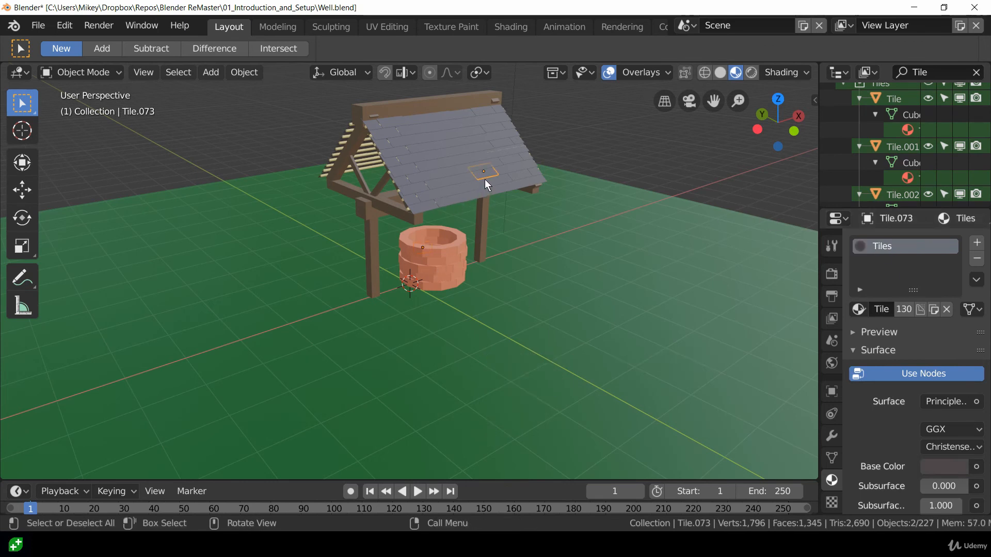
{"action": "left_click", "coordinate": [483, 174]}
{"action": "left_click", "coordinate": [474, 154]}
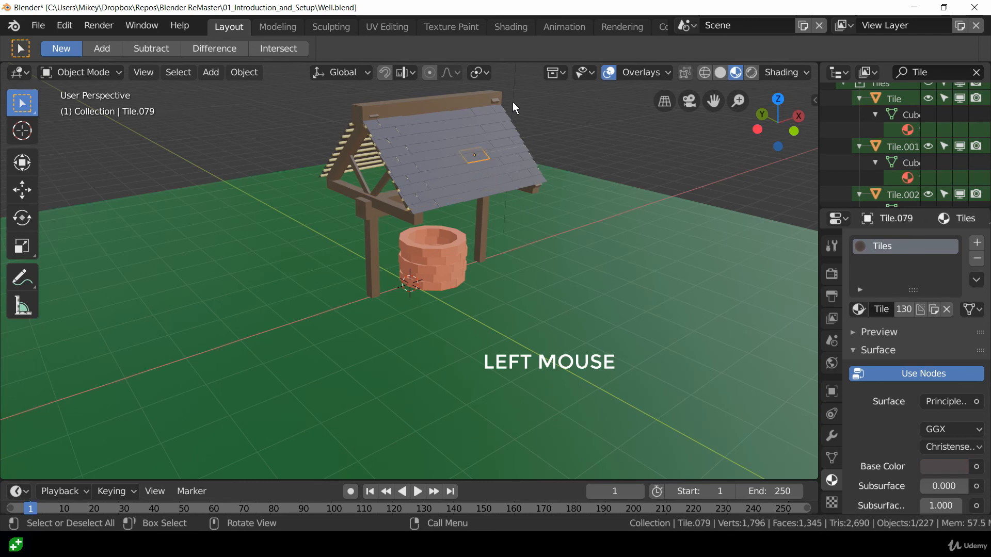
{"action": "key", "text": "shift+l"}
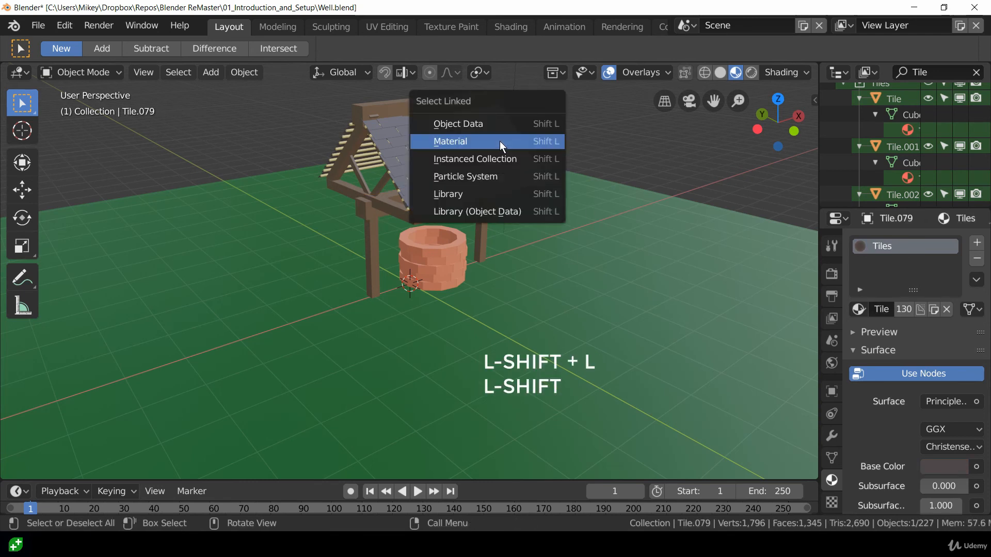
{"action": "left_click", "coordinate": [500, 141]}
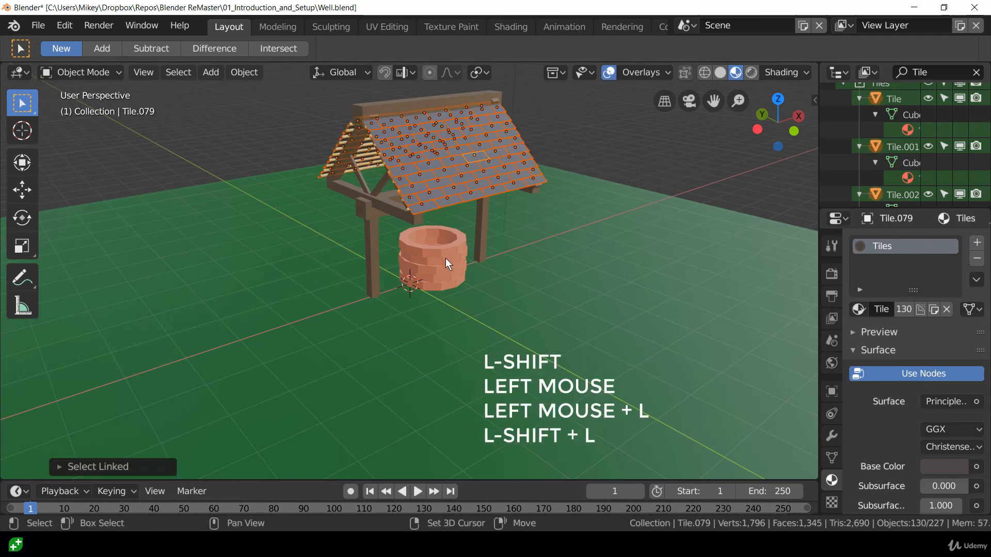
Make a well brick the active object and link its Terra Tiles material to all selected roof tiles.
{"action": "left_click", "coordinate": [445, 258], "text": "shift"}
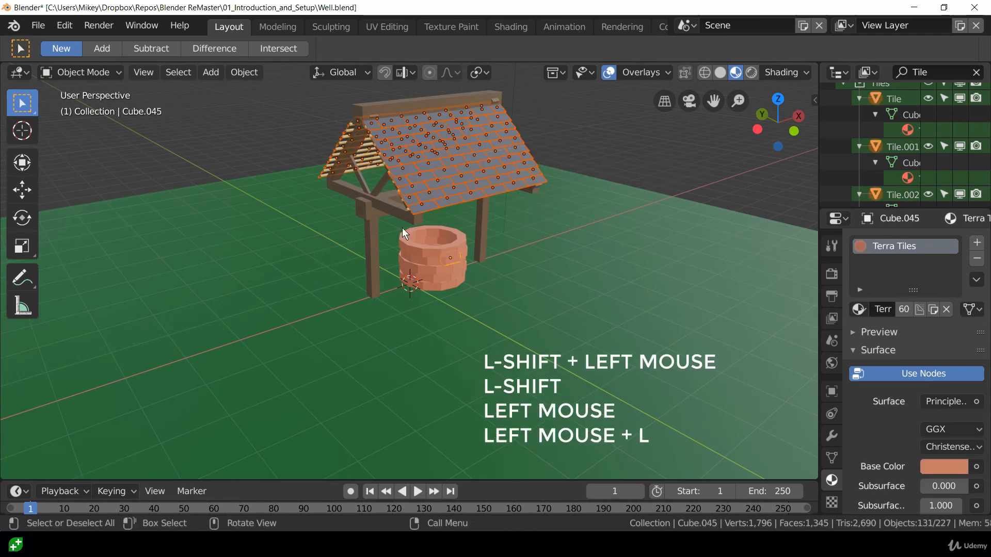
{"action": "key", "text": "ctrl+l"}
{"action": "left_click", "coordinate": [451, 274]}
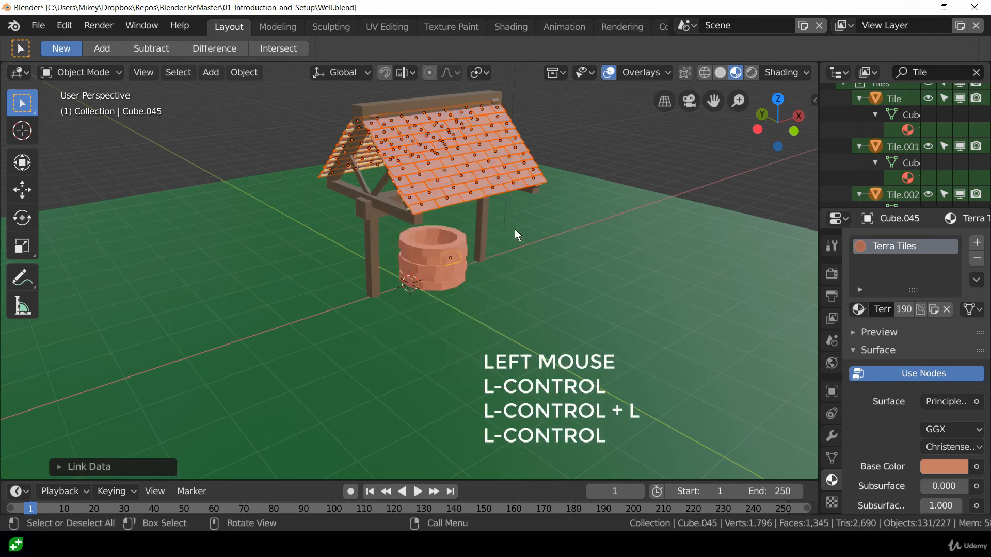
Select one brick in the well's upper rows and assign it the unused Tiles material.
{"action": "middle_click_drag", "start_coordinate": [515, 228], "coordinate": [402, 246]}
{"action": "left_click", "coordinate": [450, 260]}
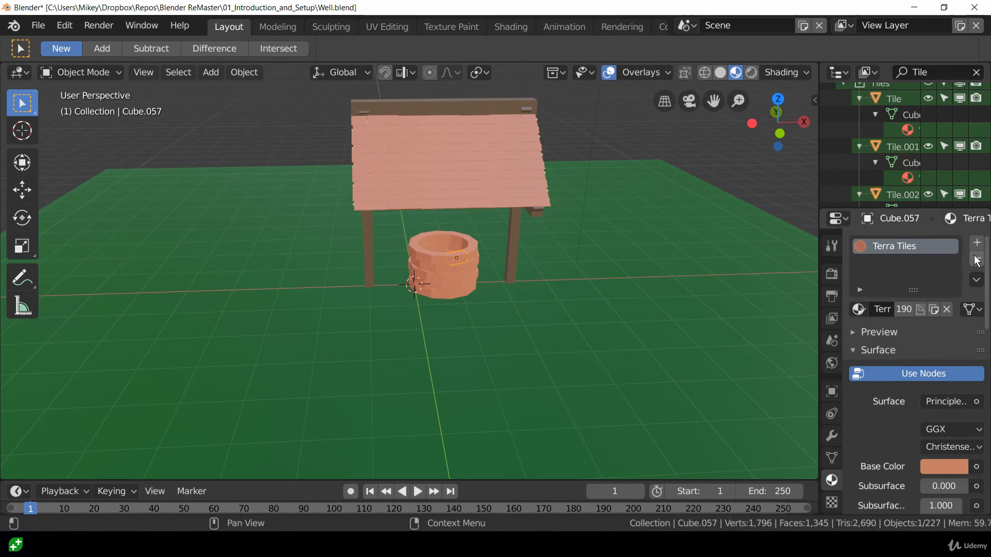
{"action": "left_click", "coordinate": [858, 309]}
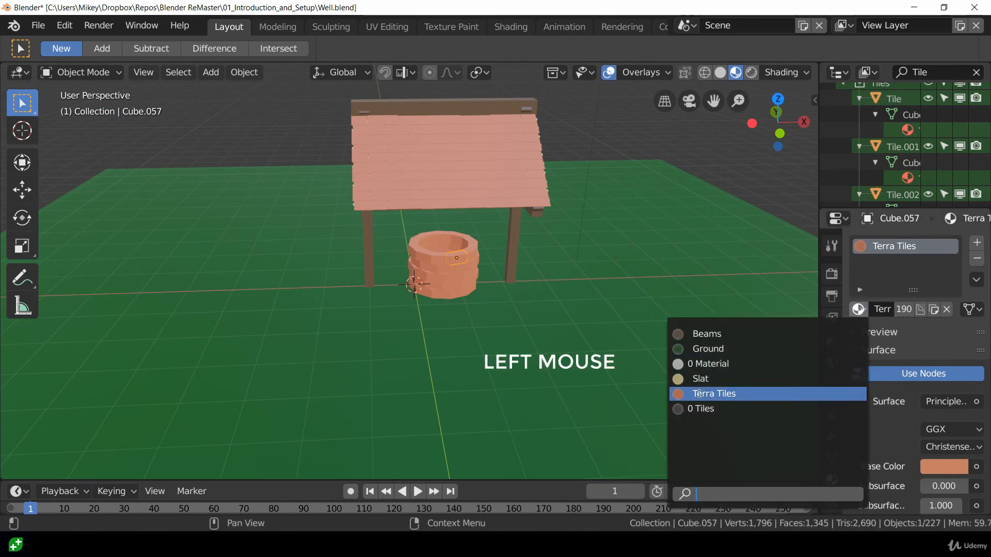
{"action": "left_click", "coordinate": [685, 408]}
Select all the well's bricks without the ground plane and link the grey brick's Tiles material to them.
{"action": "scroll", "coordinate": [685, 406], "scroll_direction": "up", "scroll_amount": 4}
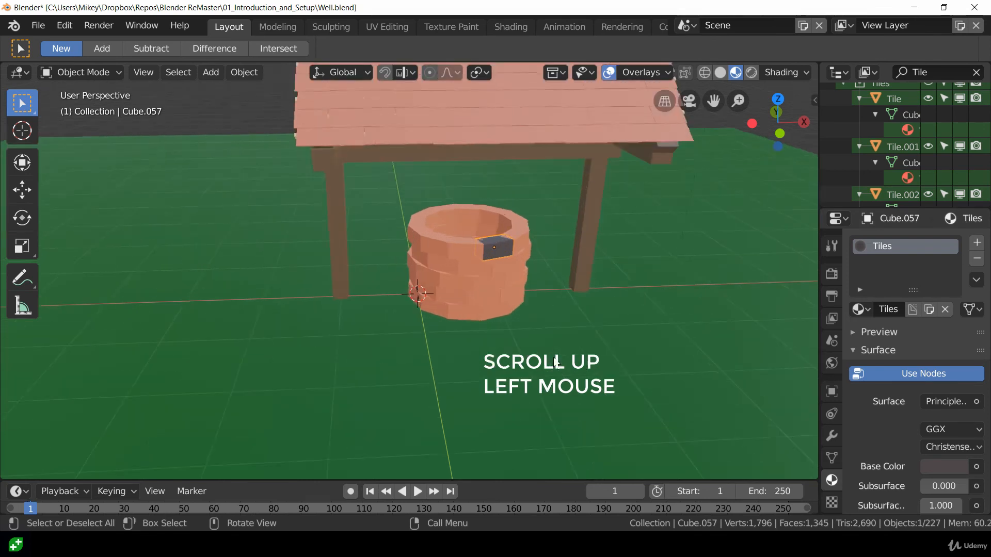
{"action": "left_click_drag", "start_coordinate": [382, 175], "coordinate": [578, 395]}
{"action": "left_click", "coordinate": [769, 352], "text": "shift"}
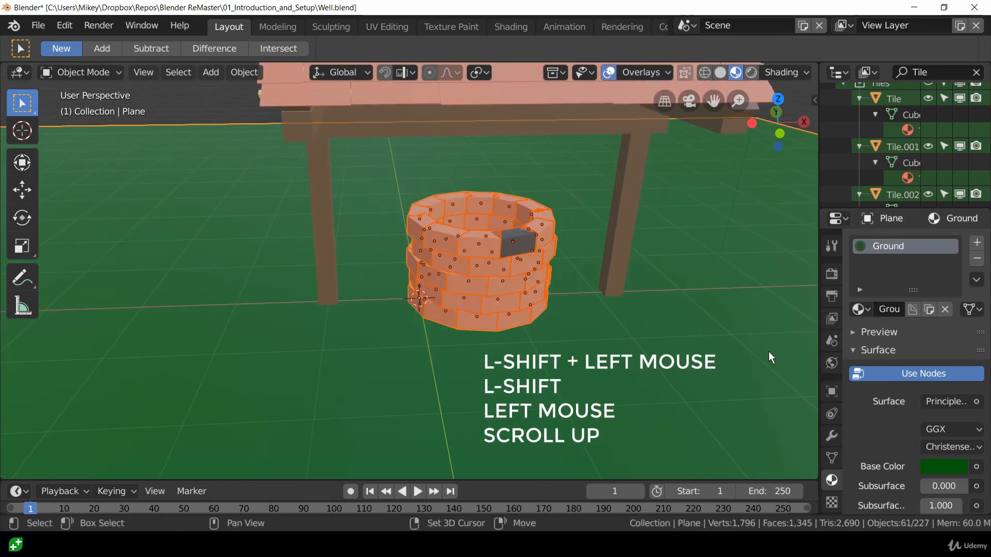
{"action": "left_click", "coordinate": [768, 351], "text": "shift"}
{"action": "left_click", "coordinate": [525, 249], "text": "shift"}
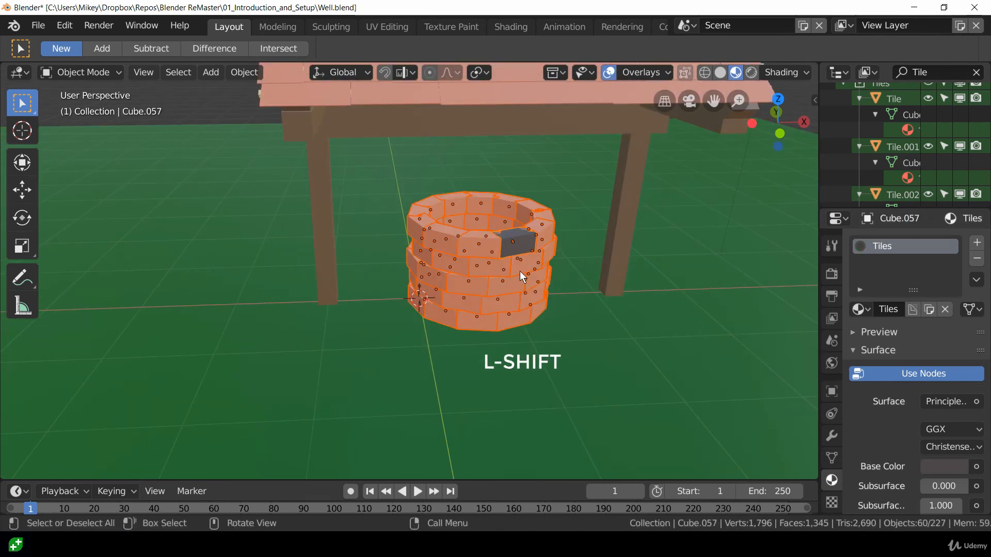
{"action": "key", "text": "ctrl+l"}
{"action": "left_click", "coordinate": [424, 231]}
Select a roof tile and darken the Terra Tiles base color to hue 0.018, saturation 0.625 and value 0.478.
{"action": "middle_click_drag", "start_coordinate": [411, 360], "coordinate": [460, 351]}
{"action": "scroll", "coordinate": [534, 315], "scroll_direction": "down", "scroll_amount": 3}
{"action": "middle_click_drag", "start_coordinate": [534, 314], "coordinate": [516, 308]}
{"action": "left_click", "coordinate": [440, 188]}
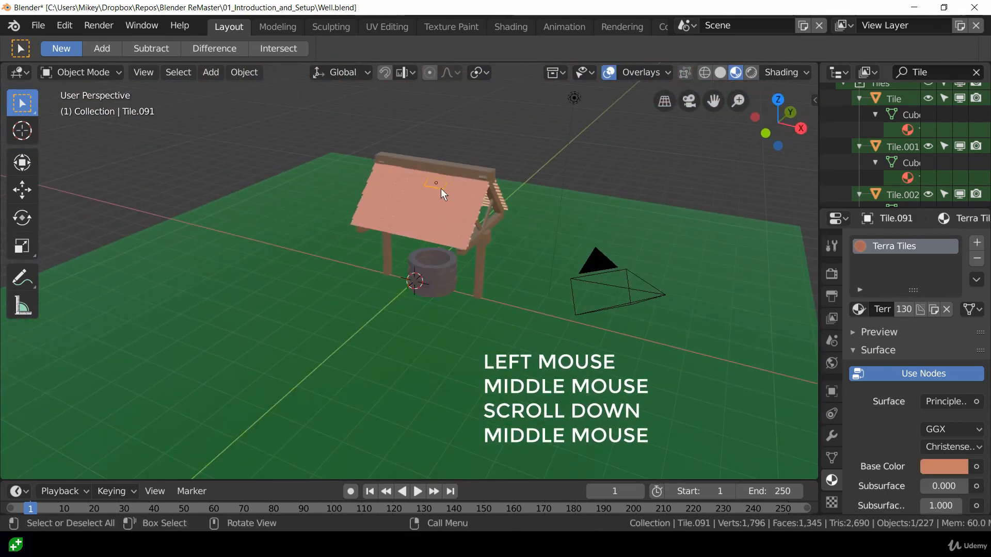
{"action": "scroll", "coordinate": [588, 342], "scroll_direction": "up", "scroll_amount": 3}
{"action": "left_click", "coordinate": [955, 468]}
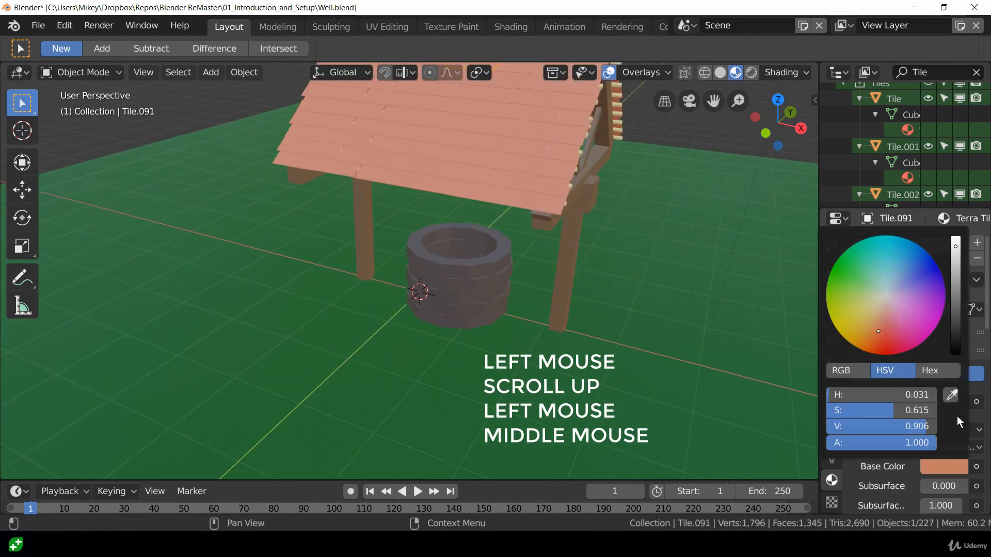
{"action": "left_click_drag", "start_coordinate": [879, 332], "coordinate": [881, 332]}
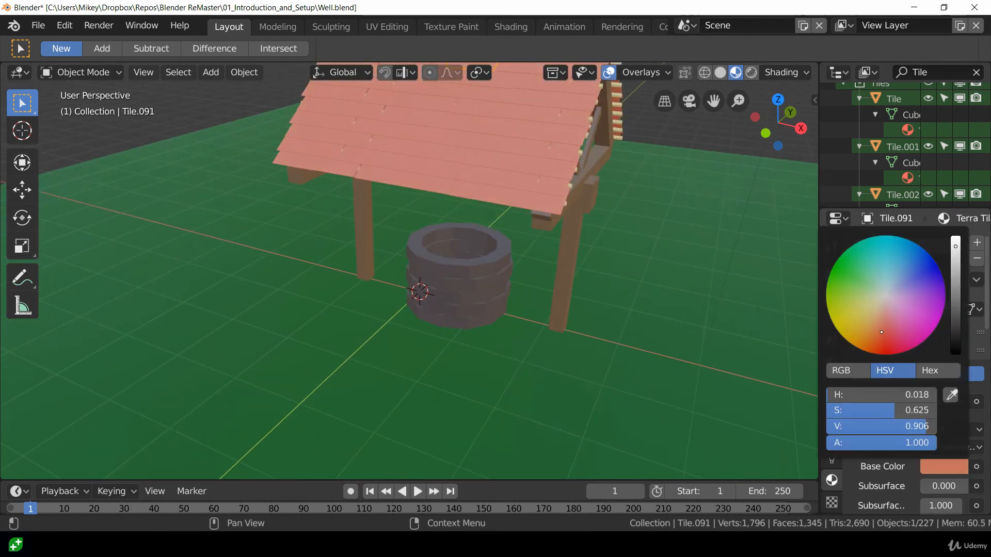
{"action": "left_click_drag", "start_coordinate": [955, 265], "coordinate": [954, 298]}
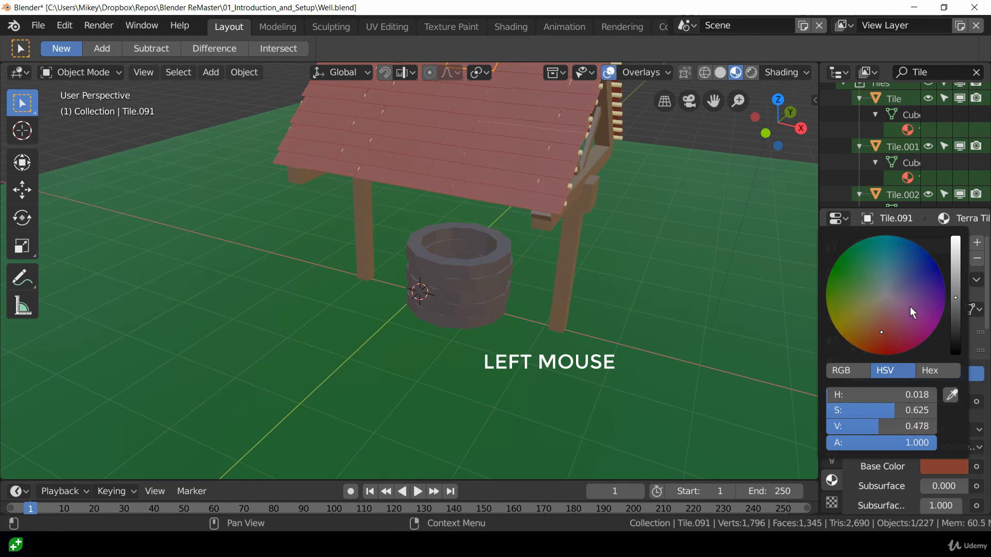
Inspect the coloured well model from several sides and distances, checking the roof tiles, bricks, beams, slats and ground.
{"action": "scroll", "coordinate": [485, 286], "scroll_direction": "down", "scroll_amount": 3}
{"action": "scroll", "coordinate": [485, 286], "scroll_direction": "up", "scroll_amount": 3}
{"action": "middle_click_drag", "start_coordinate": [512, 237], "coordinate": [584, 345], "text": "shift"}
{"action": "scroll", "coordinate": [487, 351], "scroll_direction": "up", "scroll_amount": 2}
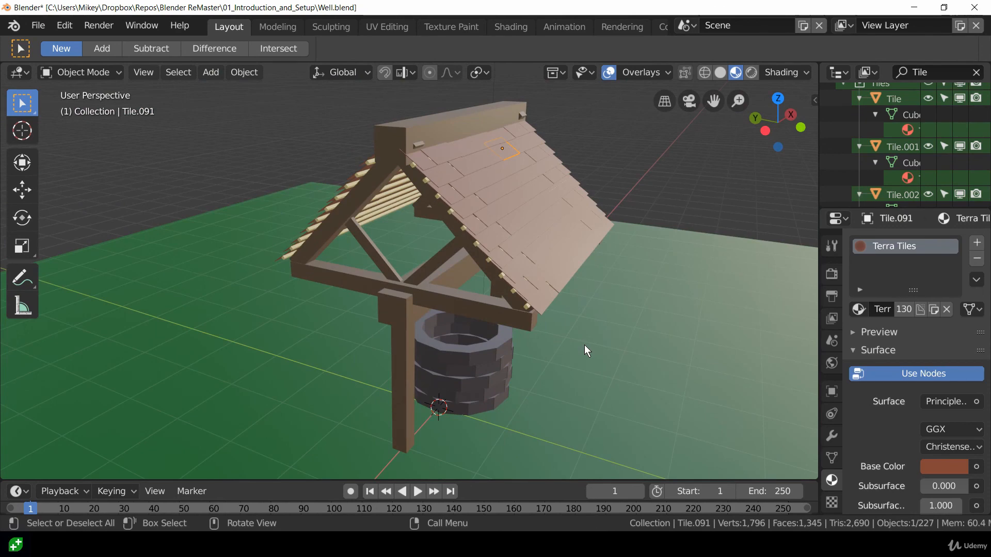
{"action": "scroll", "coordinate": [508, 364], "scroll_direction": "down", "scroll_amount": 2}
{"action": "middle_click_drag", "start_coordinate": [507, 351], "coordinate": [566, 370]}
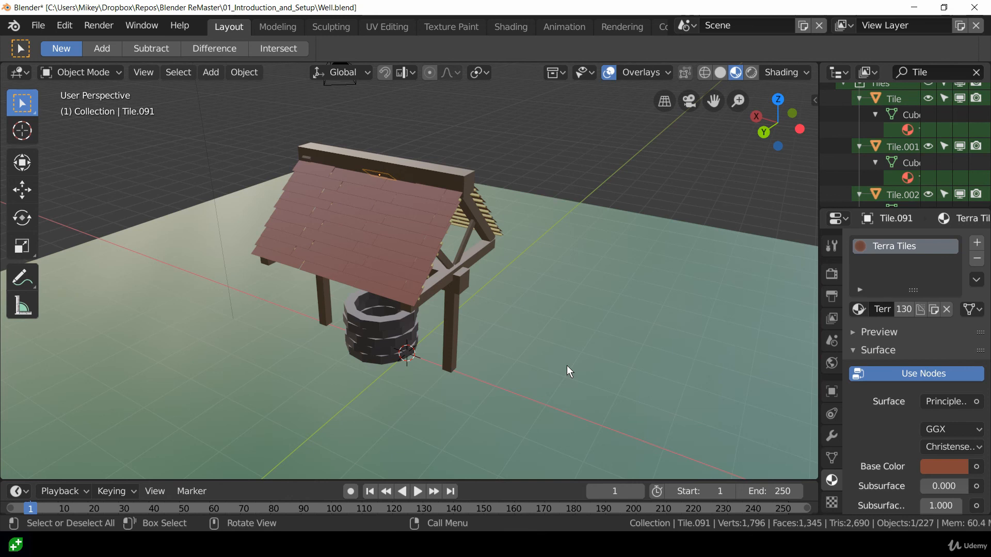
{"action": "middle_click_drag", "start_coordinate": [571, 363], "coordinate": [385, 302]}
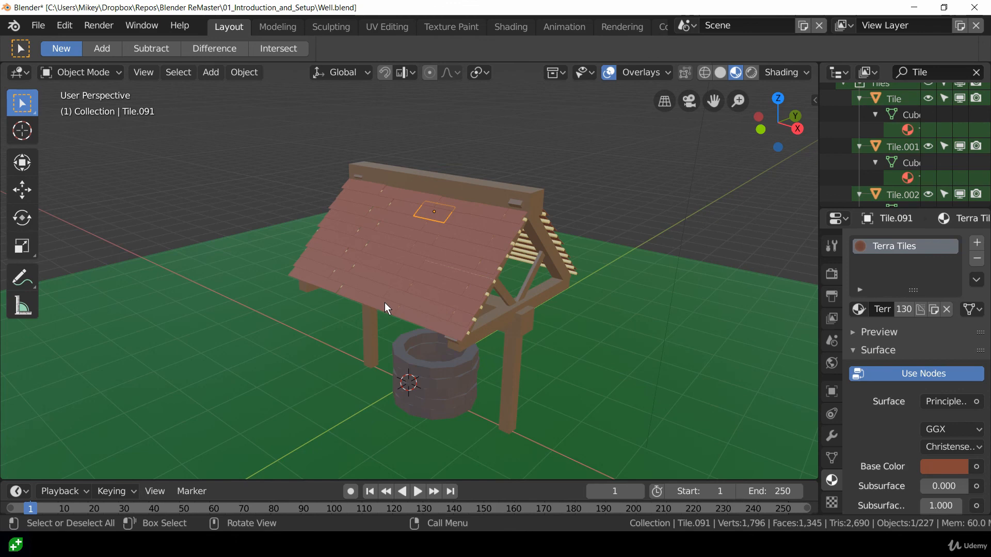
{"action": "middle_click_drag", "start_coordinate": [385, 302], "coordinate": [496, 382]}
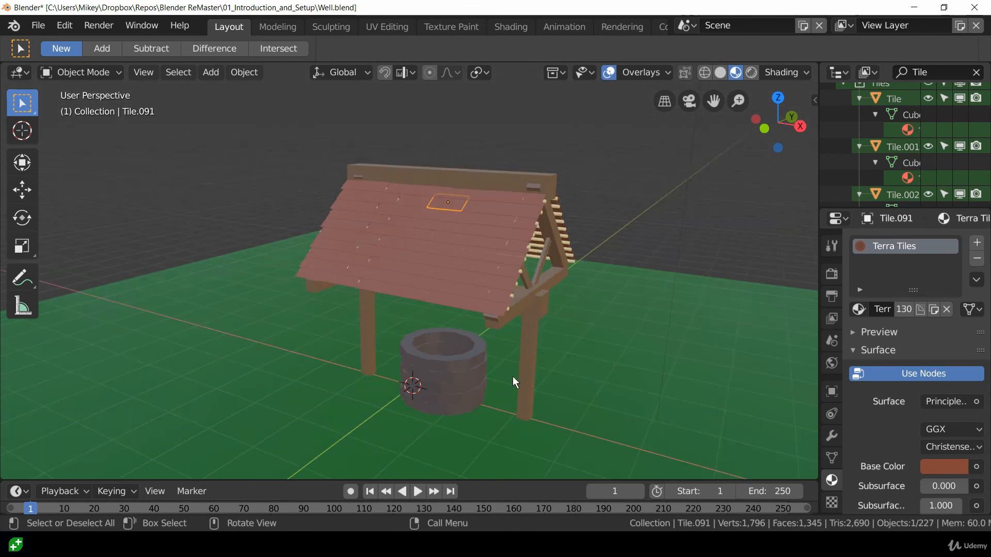
{"action": "scroll", "coordinate": [590, 329], "scroll_direction": "up", "scroll_amount": 2}
{"action": "scroll", "coordinate": [592, 327], "scroll_direction": "down", "scroll_amount": 2}
{"action": "scroll", "coordinate": [594, 325], "scroll_direction": "up", "scroll_amount": 1}
{"action": "middle_click_drag", "start_coordinate": [585, 311], "coordinate": [629, 323]}
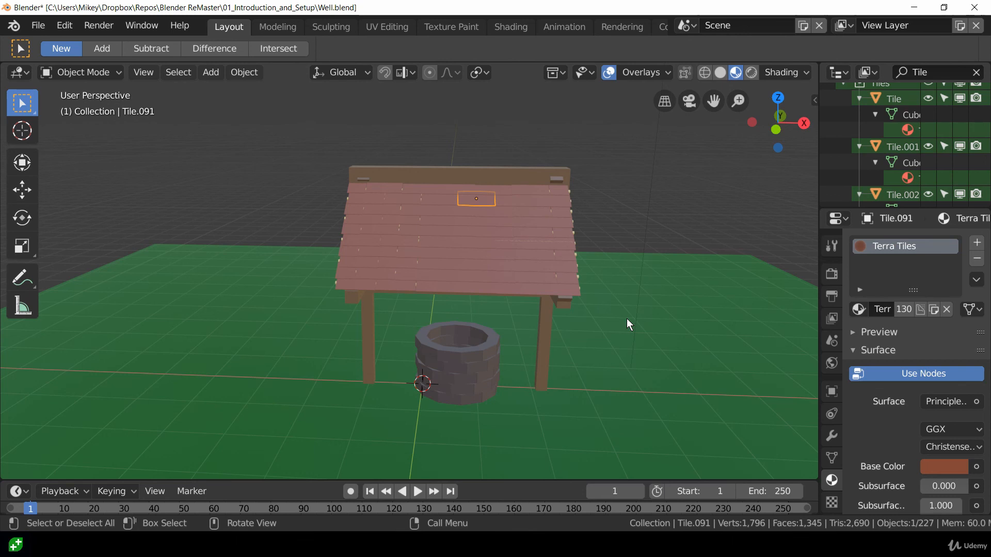
{"action": "middle_click_drag", "start_coordinate": [626, 318], "coordinate": [530, 265]}
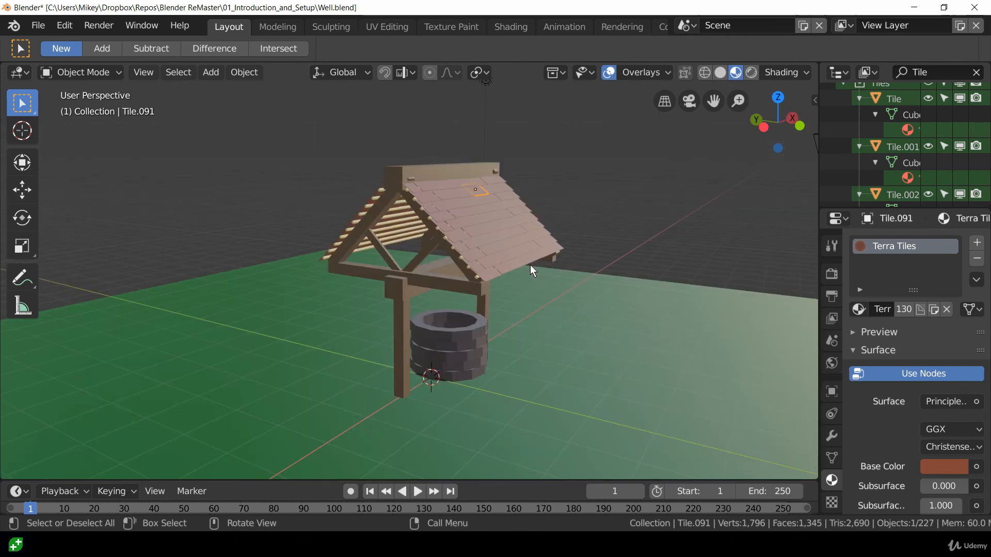